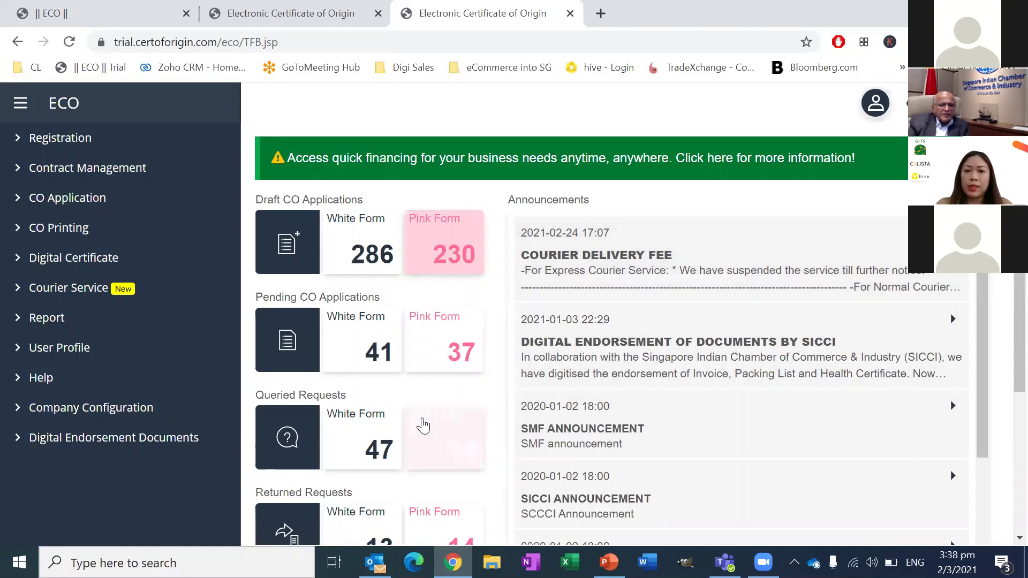
Step: Review the dashboard's draft, pending, queried and returned CO request counts and its registration sections
scroll(422, 466, down, 4)
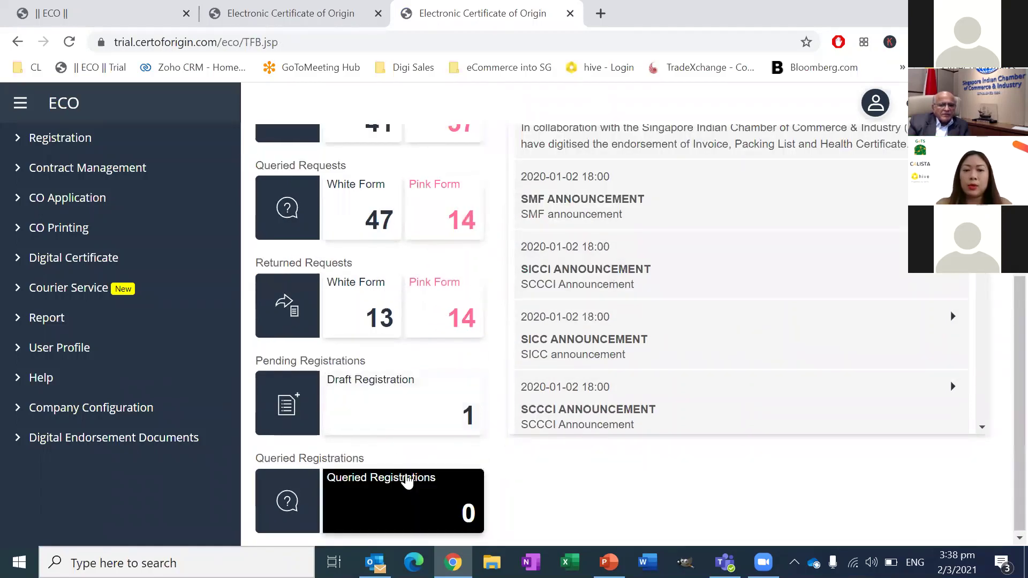
scroll(412, 474, up, 4)
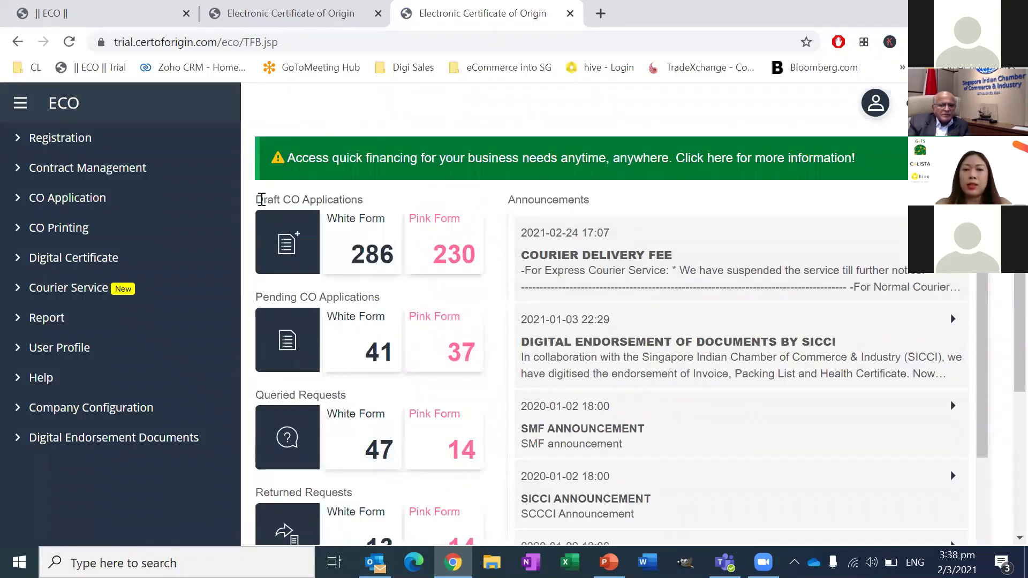
drag(256, 199, 381, 206)
click(381, 206)
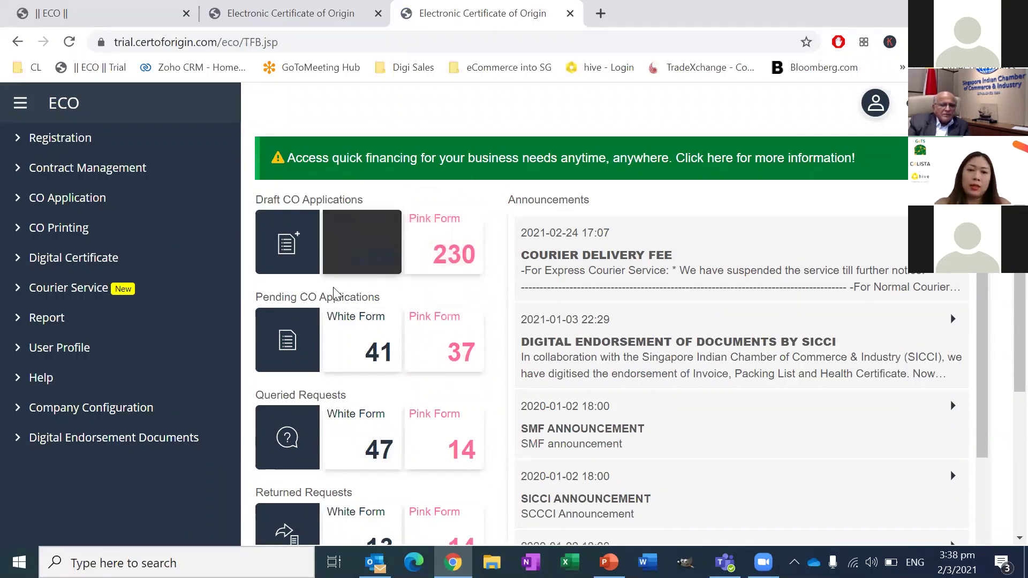
drag(263, 298, 386, 300)
click(404, 305)
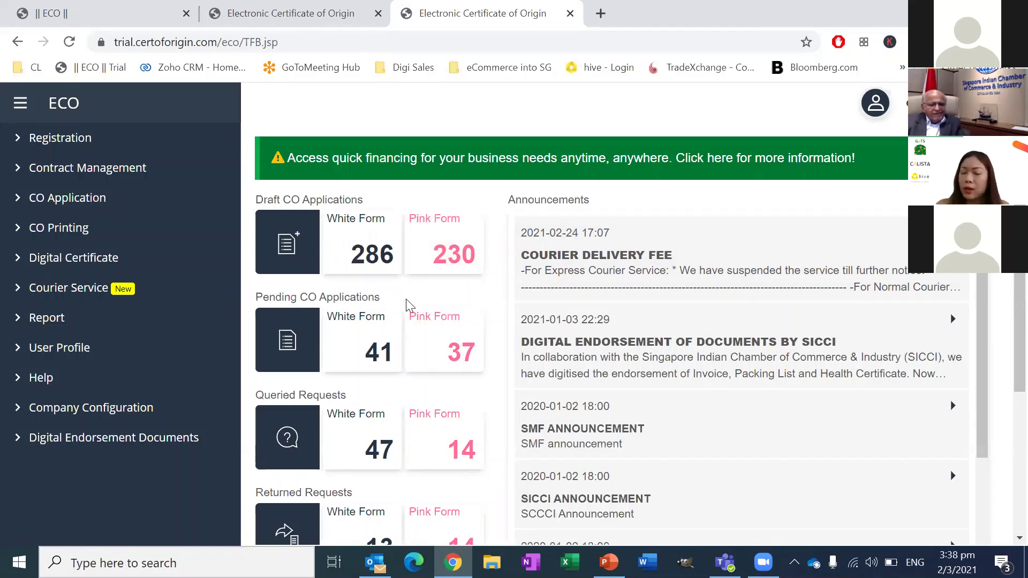
scroll(396, 380, down, 1)
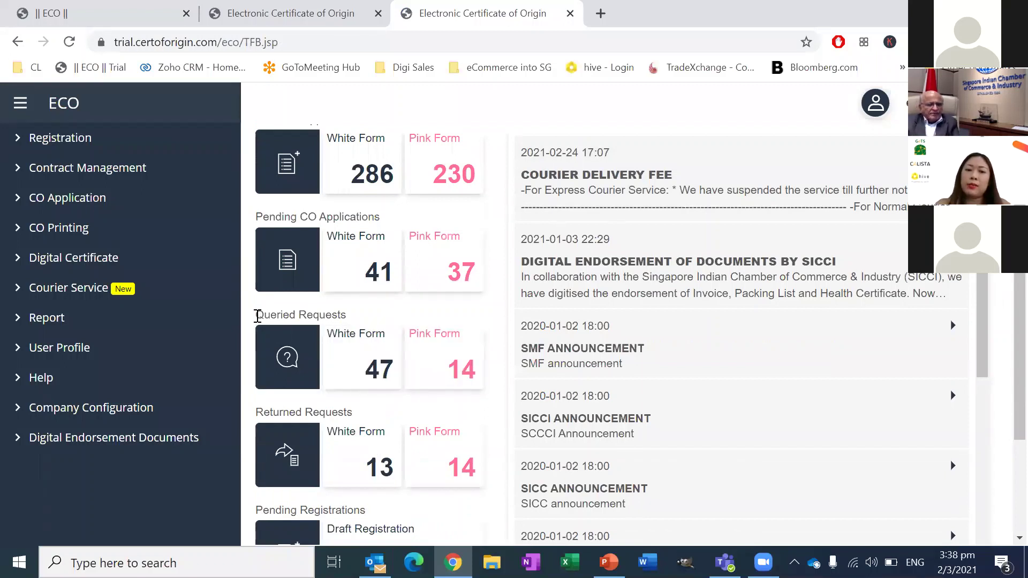
drag(257, 316, 361, 320)
click(360, 320)
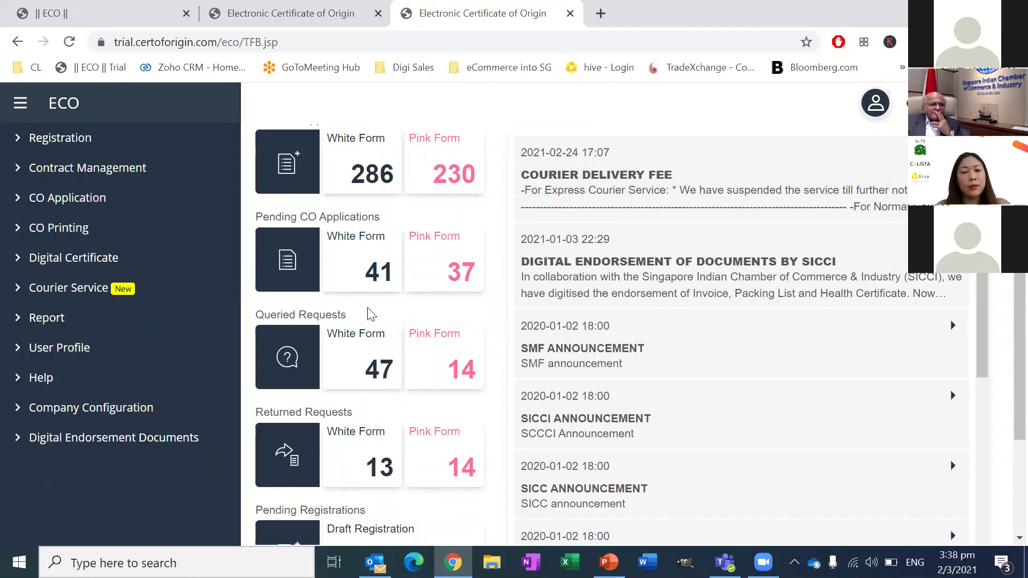
scroll(370, 315, down, 2)
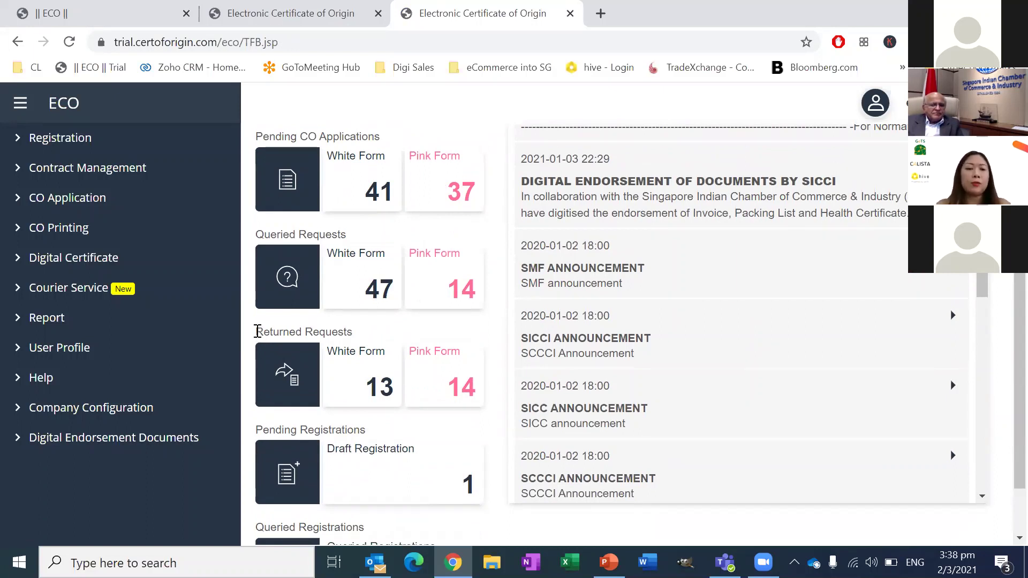
click(378, 368)
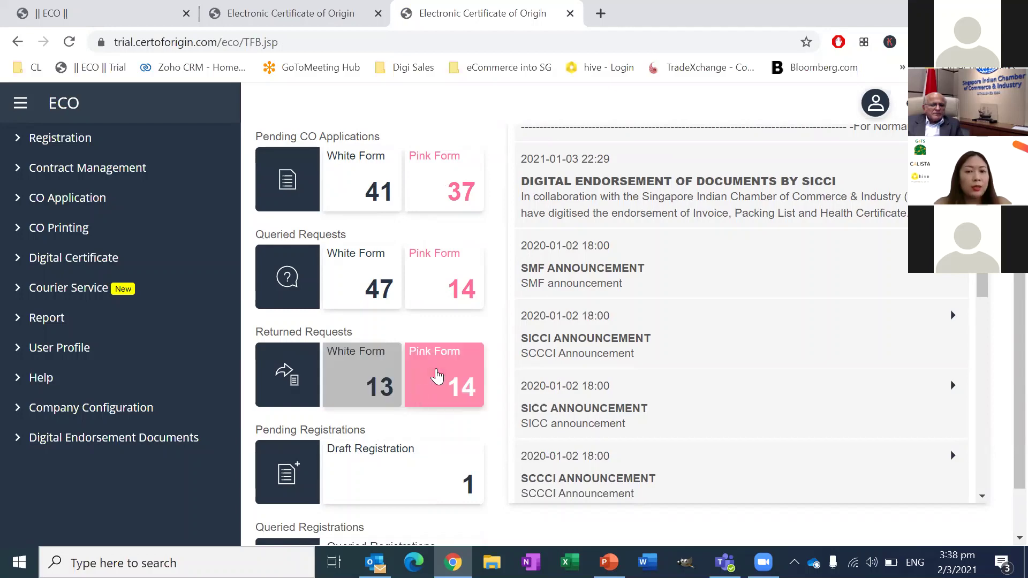
scroll(412, 413, down, 1)
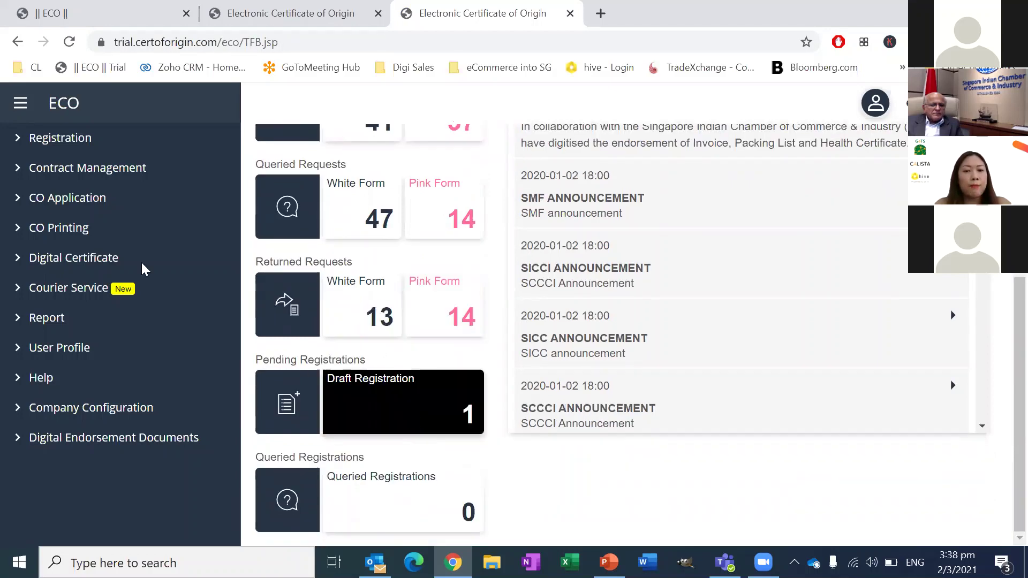
Step: Start a new CO application and set its type of CO to Goods for Re-export
click(68, 199)
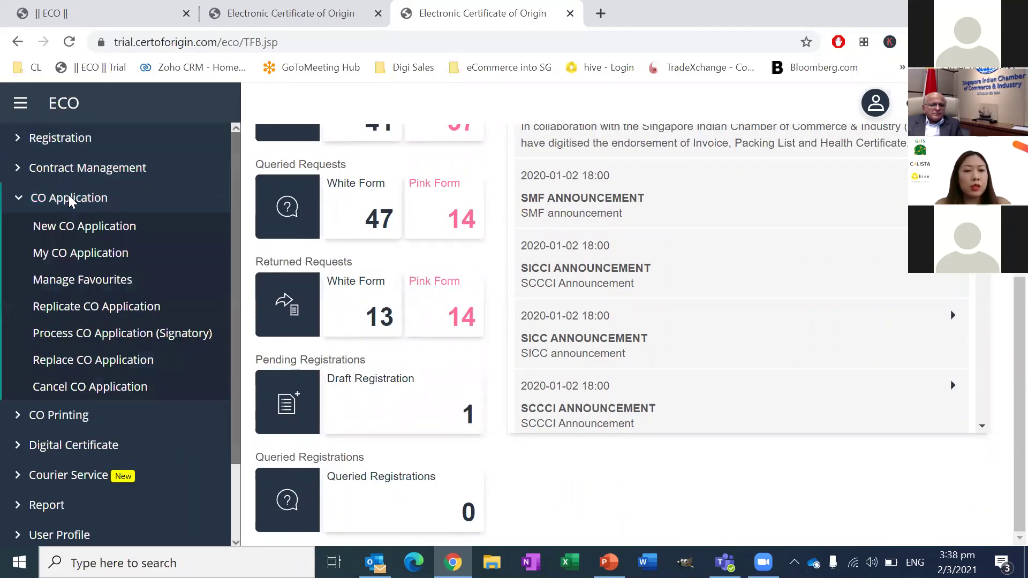
click(98, 228)
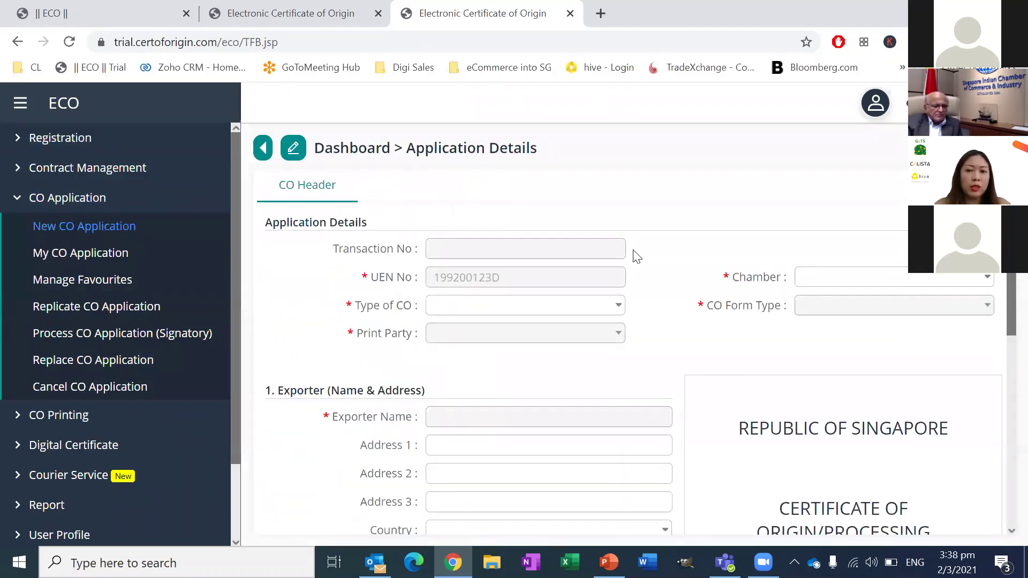
scroll(658, 320, down, 1)
scroll(658, 321, up, 1)
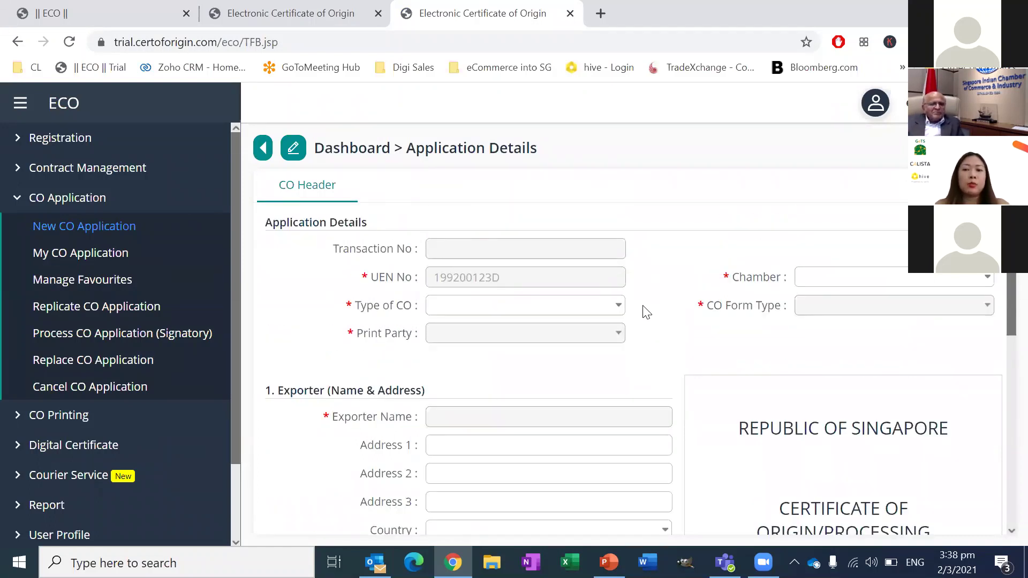
click(615, 308)
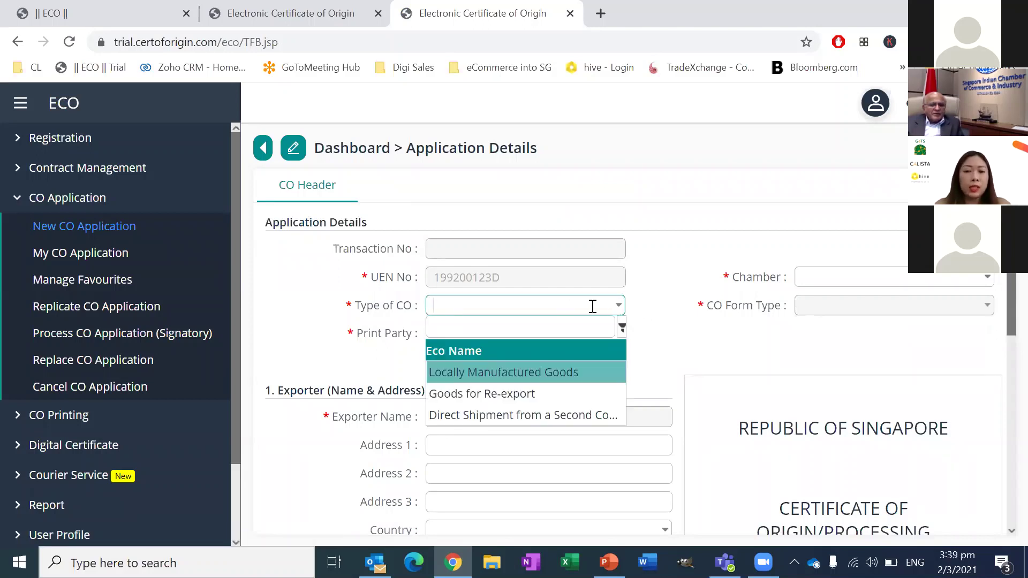
click(522, 393)
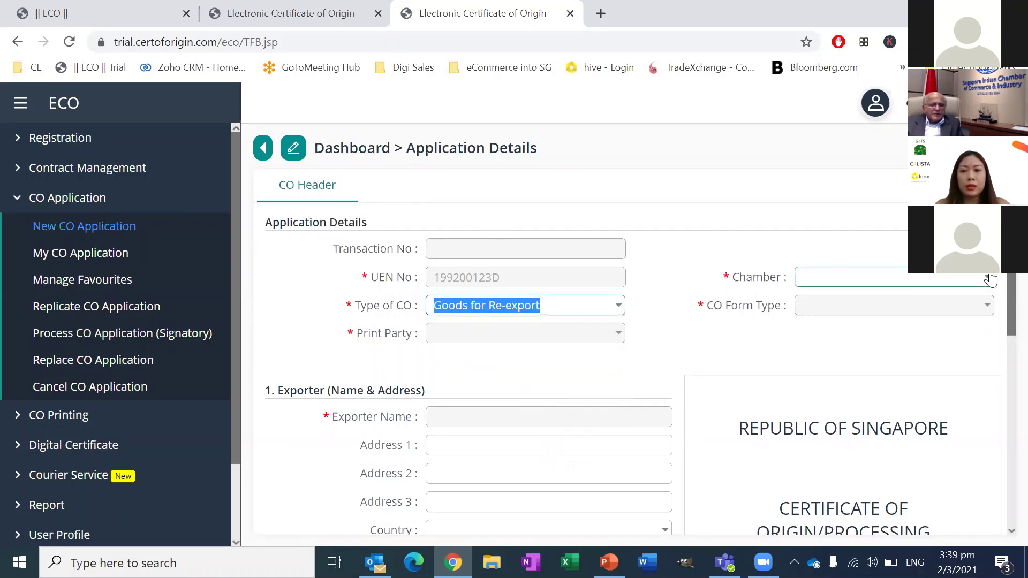
click(619, 305)
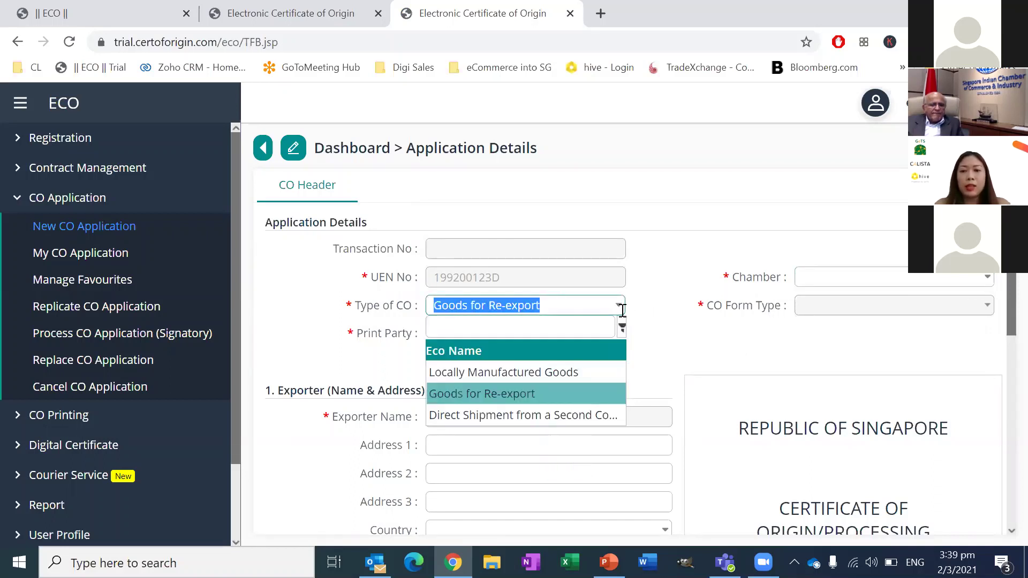
click(523, 396)
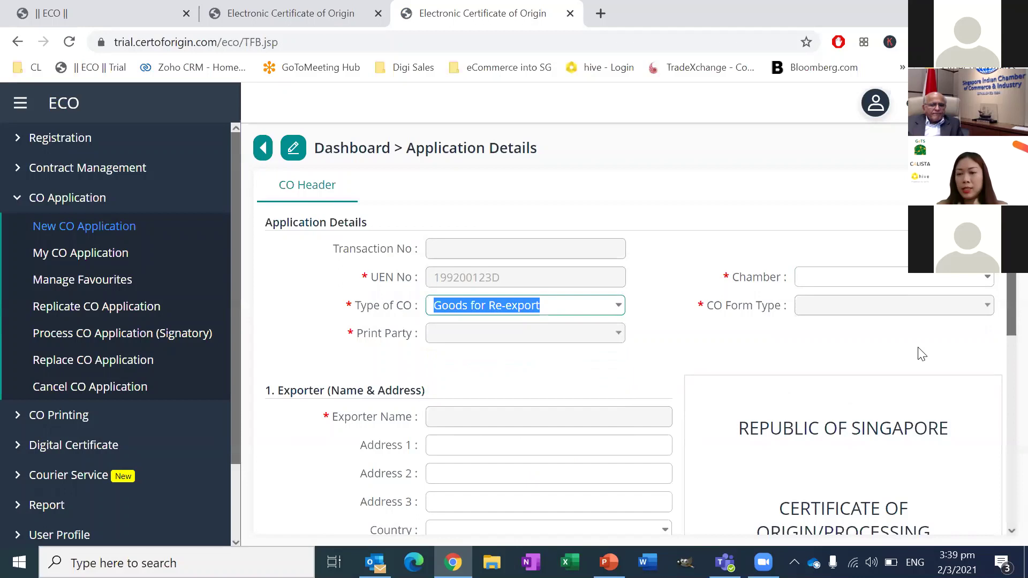
Step: Complete the application details with chamber SICCI, form type Pink CO Form and print party Print at Chamber
click(985, 279)
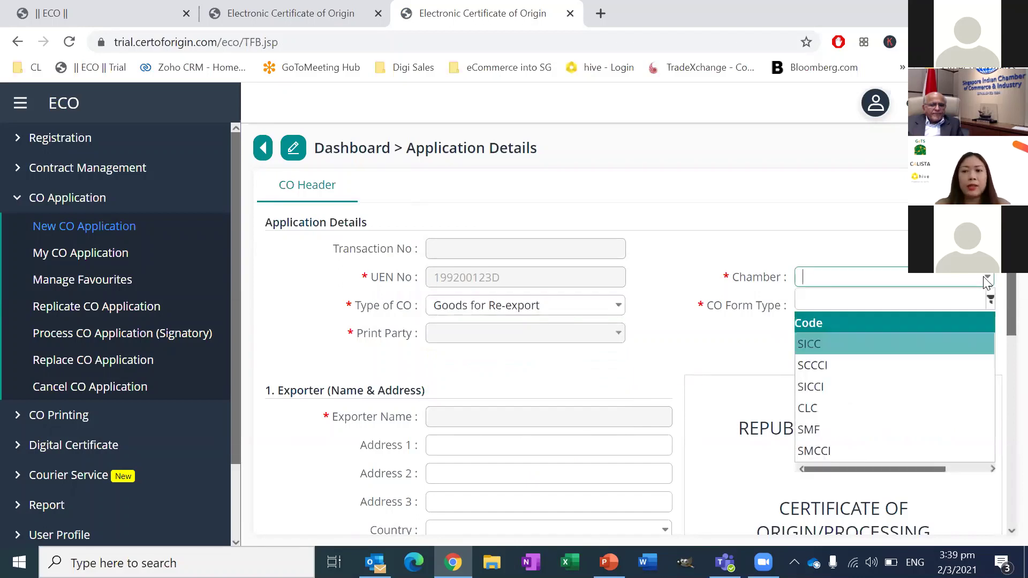
click(851, 384)
click(875, 312)
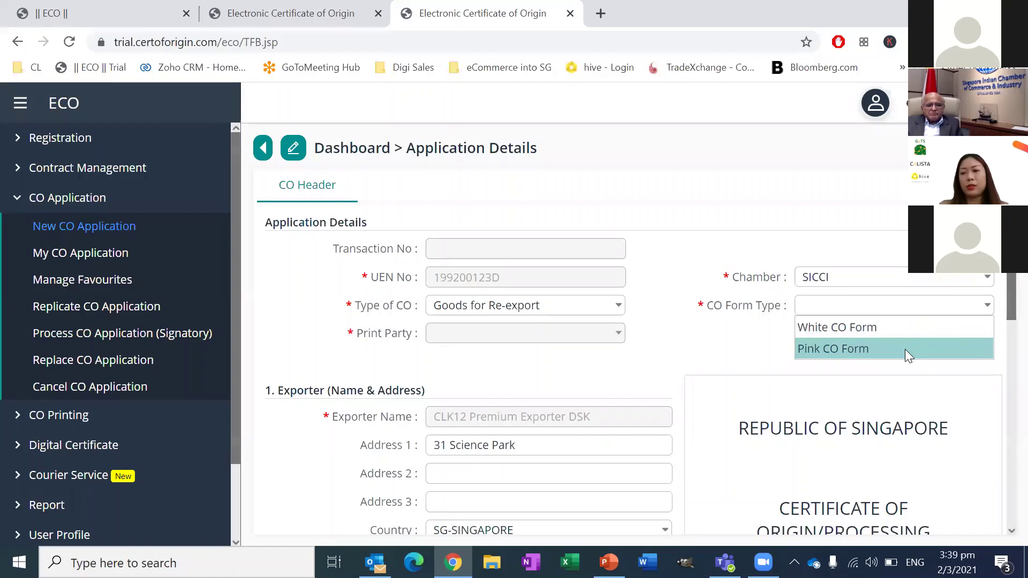
click(906, 348)
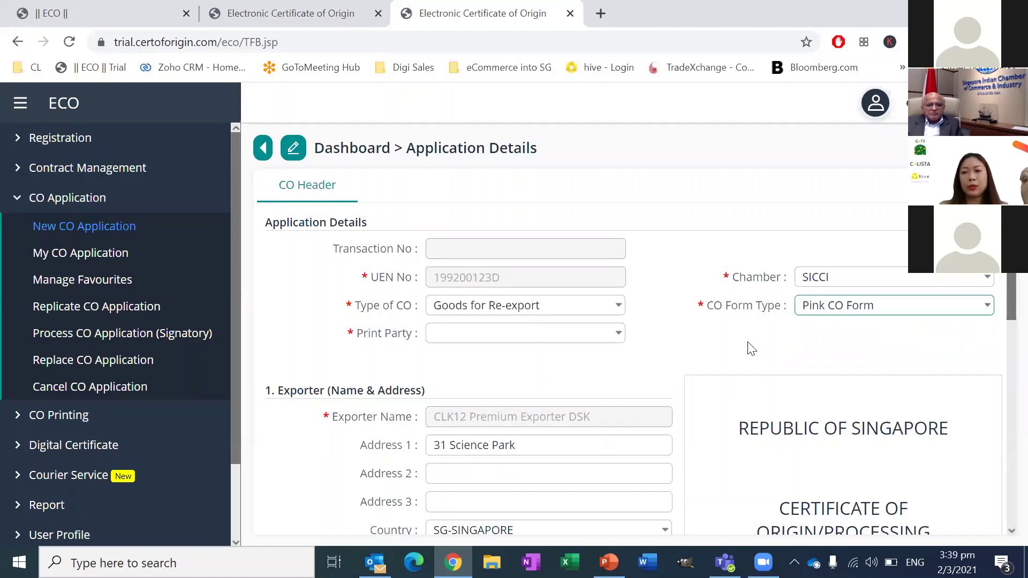
click(620, 337)
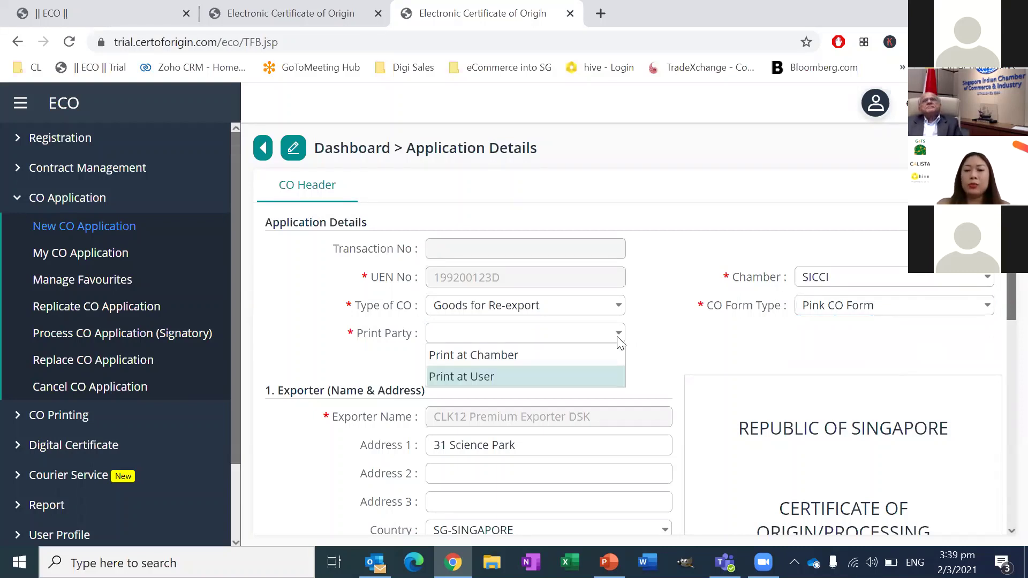
click(544, 355)
Step: Enter on behalf of "xxx" in the exporter's Address 3 and test as the consignee name
scroll(587, 360, down, 1)
scroll(595, 374, down, 1)
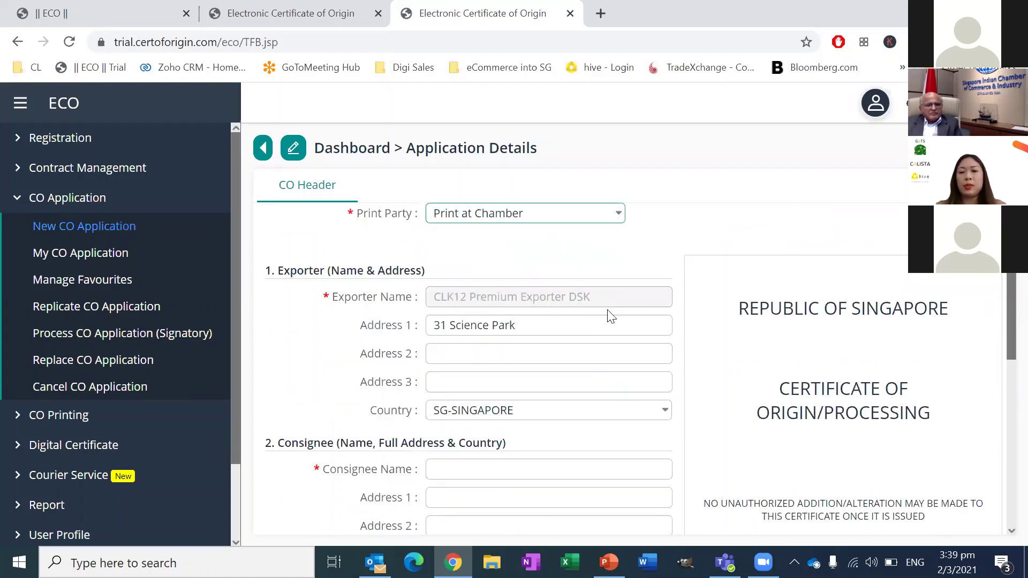
click(511, 383)
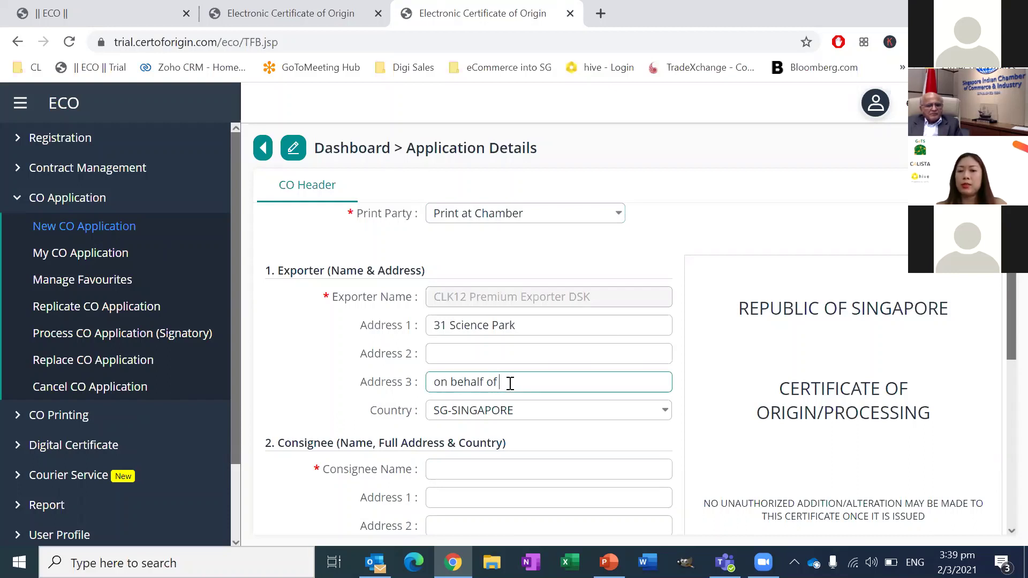
scroll(506, 388, down, 1)
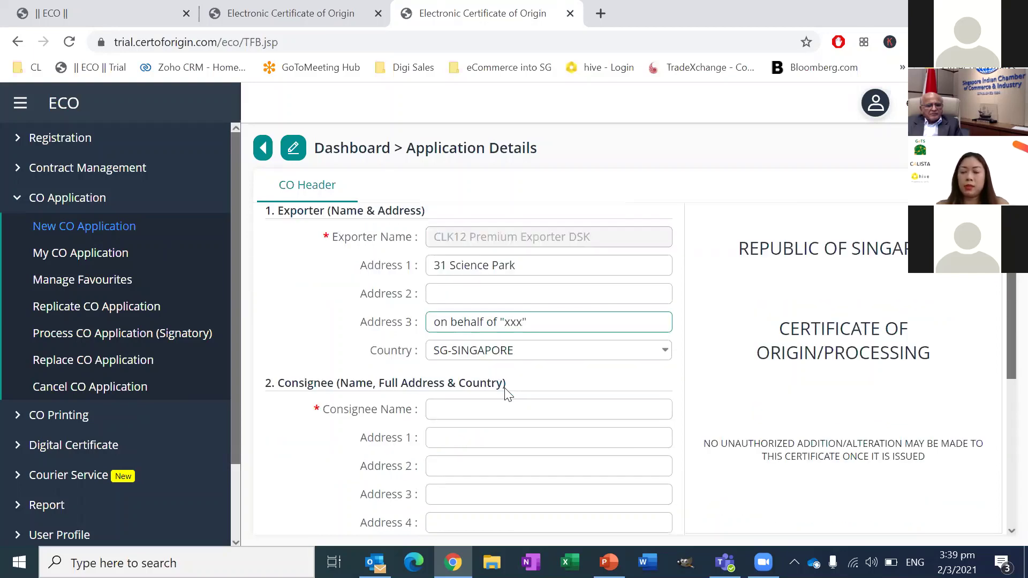
scroll(502, 427, down, 1)
click(456, 345)
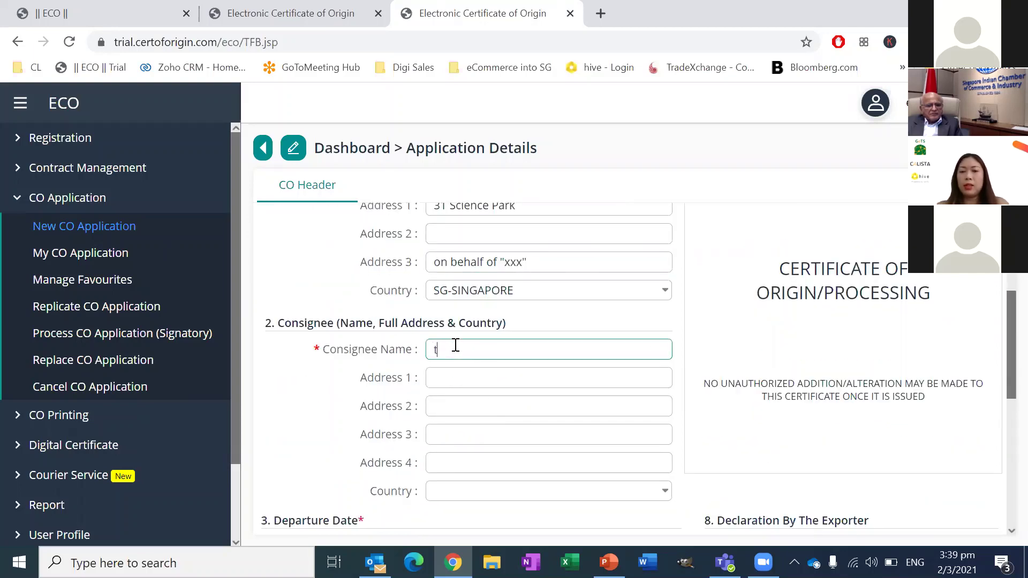
text(test)
Step: Set the departure date to 04/03/2021 and enter SQ123 as the vessel's name/flight number
scroll(465, 379, down, 2)
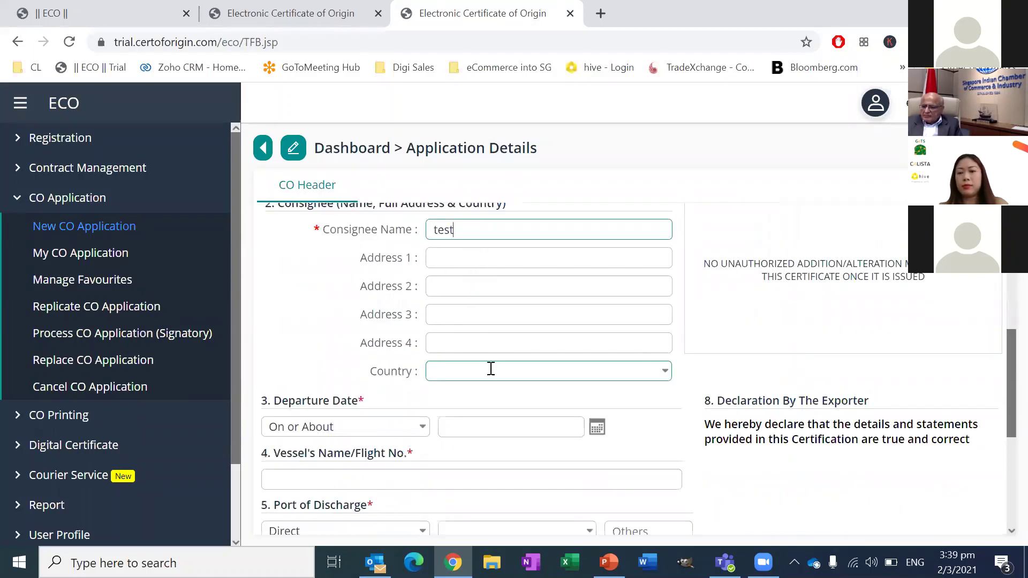
scroll(536, 416, down, 1)
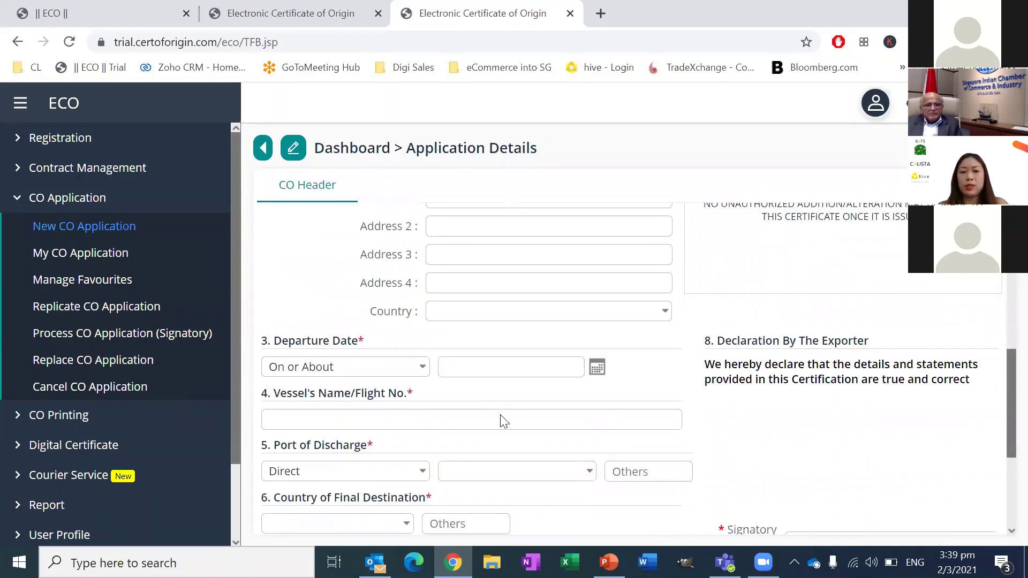
click(596, 368)
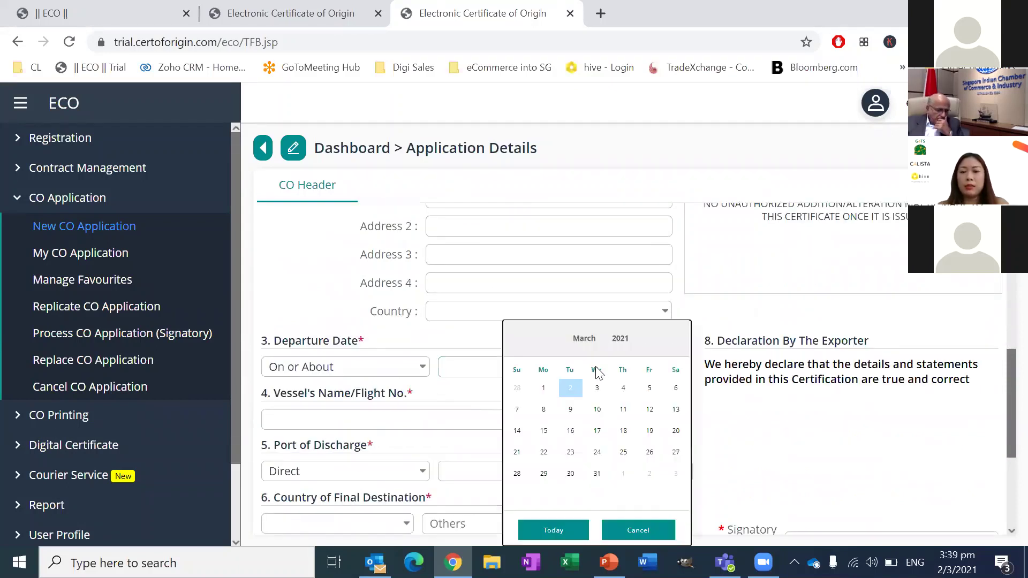
click(621, 390)
click(405, 412)
text(SQ123)
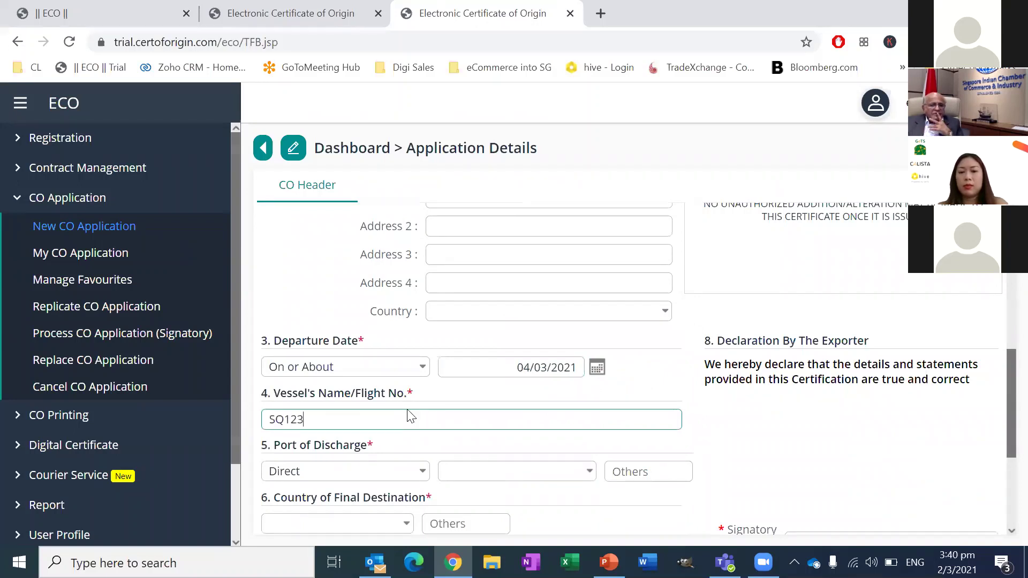
Step: Set the port of discharge to HKHKG-HONG KONG and the country of final destination to HK-HONG KONG
scroll(407, 415, down, 2)
click(557, 349)
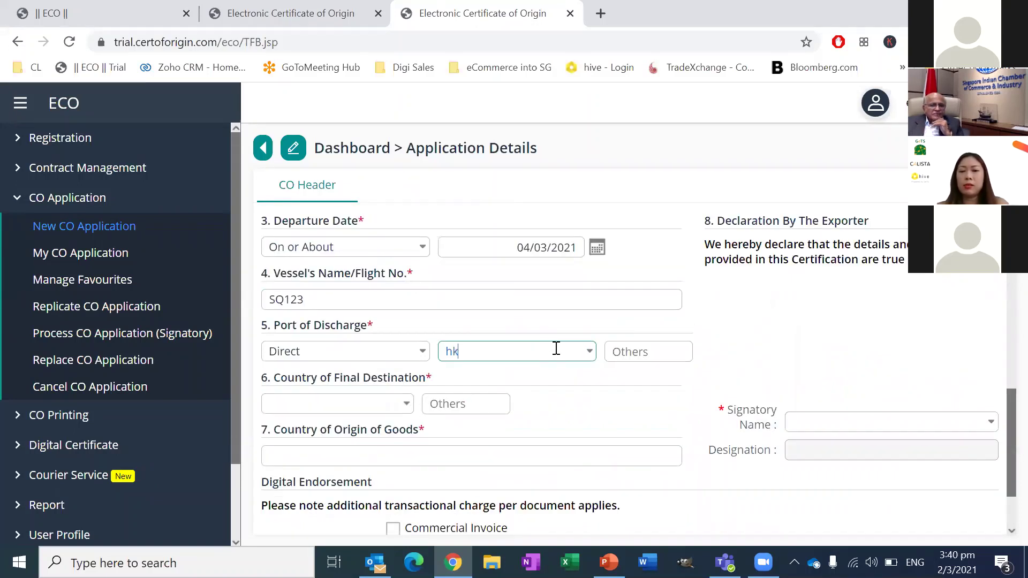
text(hk)
click(546, 416)
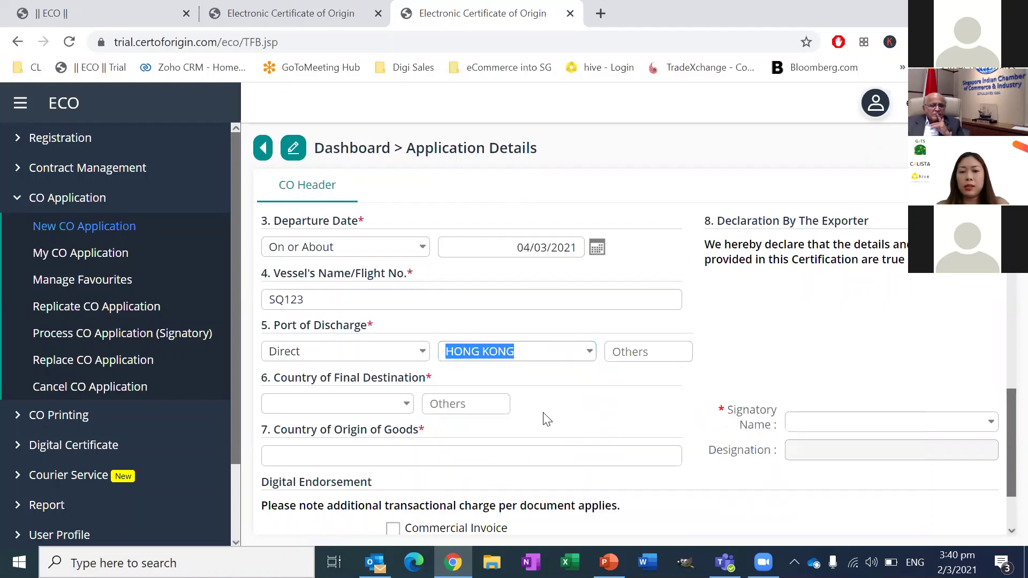
click(392, 403)
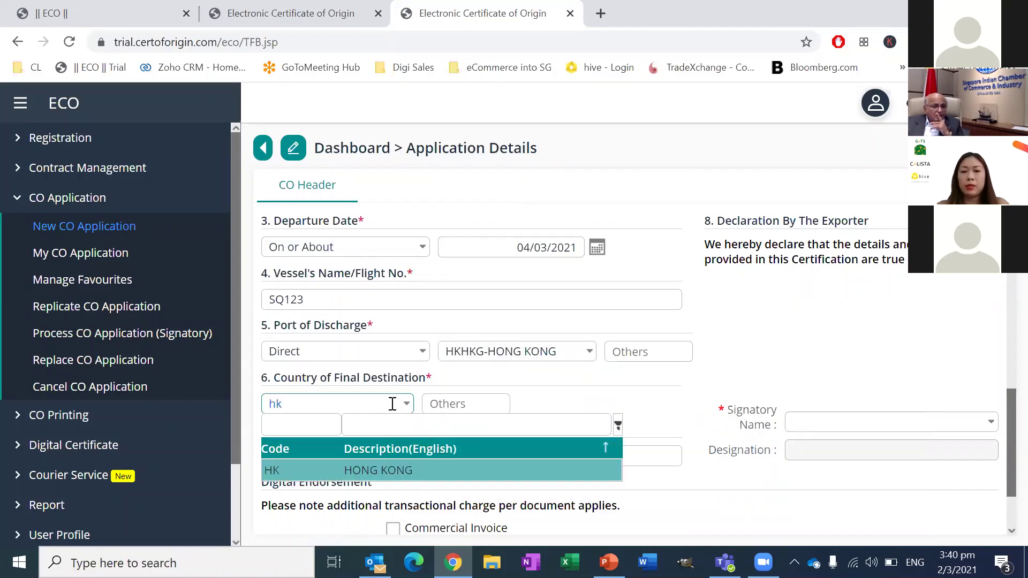
click(404, 467)
Step: Enter SINGAPORE as the country of origin of goods and choose the signatory with the MANAGER designation
scroll(518, 434, down, 1)
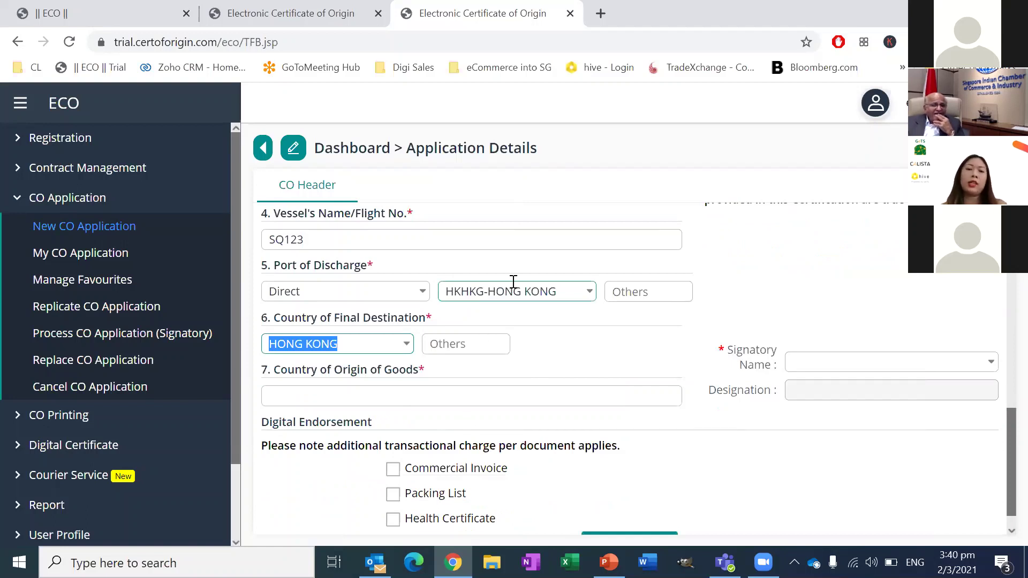
click(531, 403)
text(SINGAPORE)
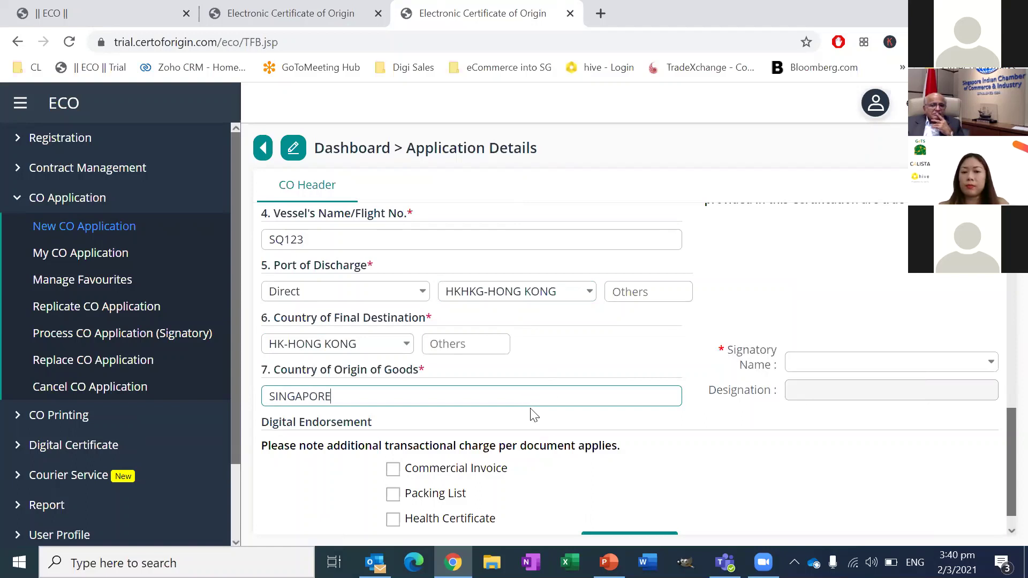
click(991, 362)
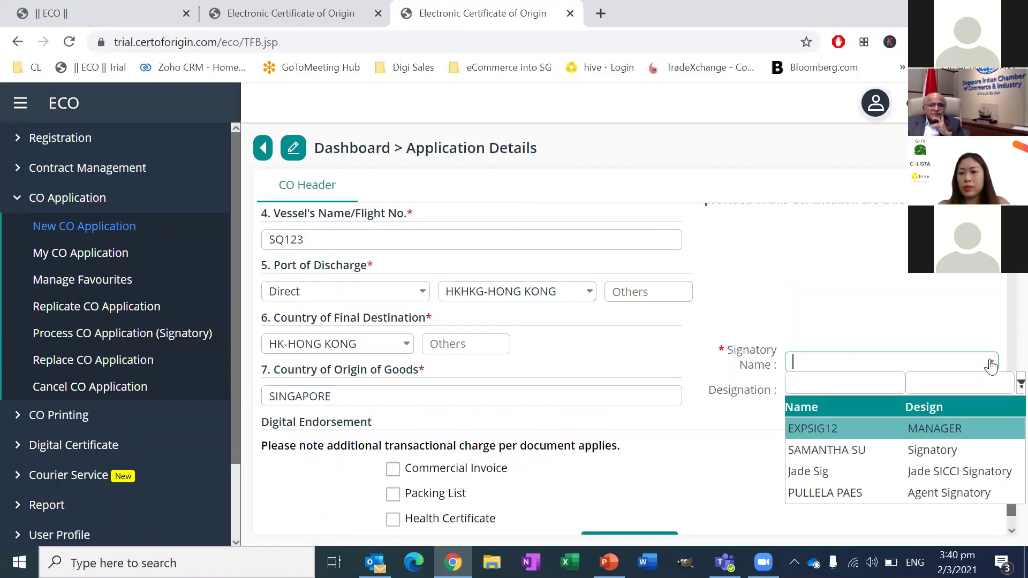
click(847, 430)
scroll(696, 387, down, 1)
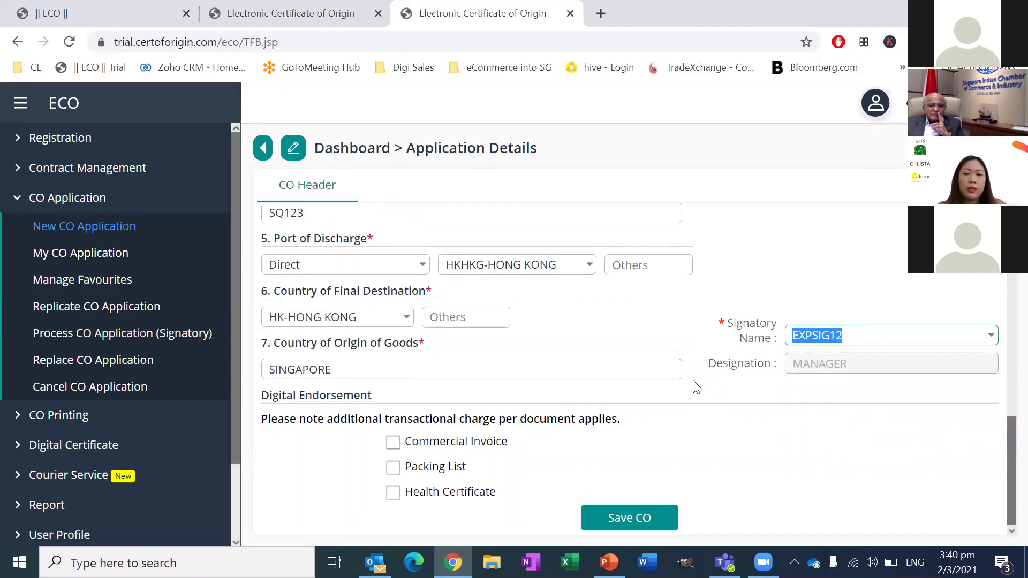
Step: Select Commercial Invoice, Packing List and Health Certificate for digital endorsement, printed on White Form
click(394, 449)
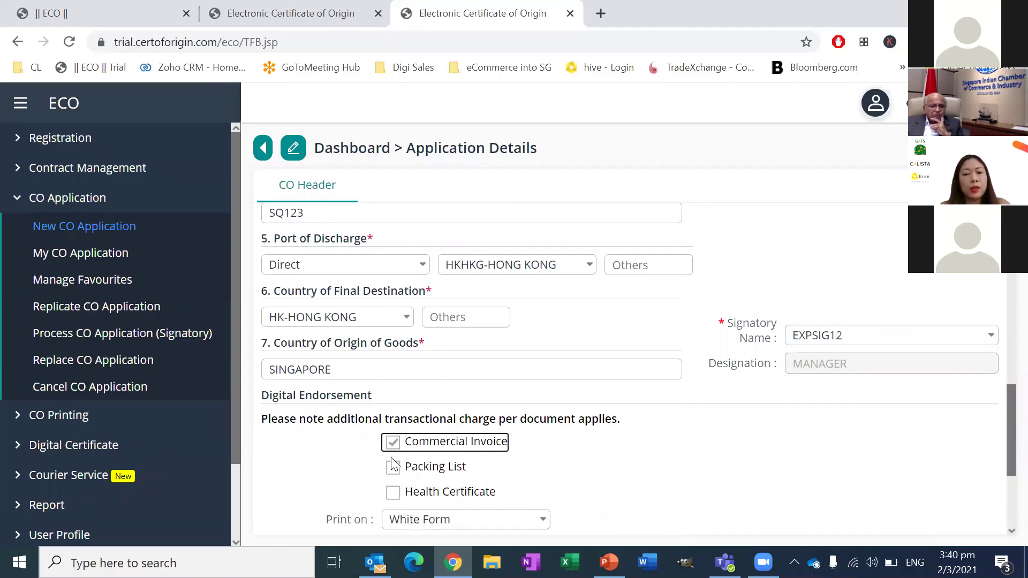
click(394, 472)
click(394, 492)
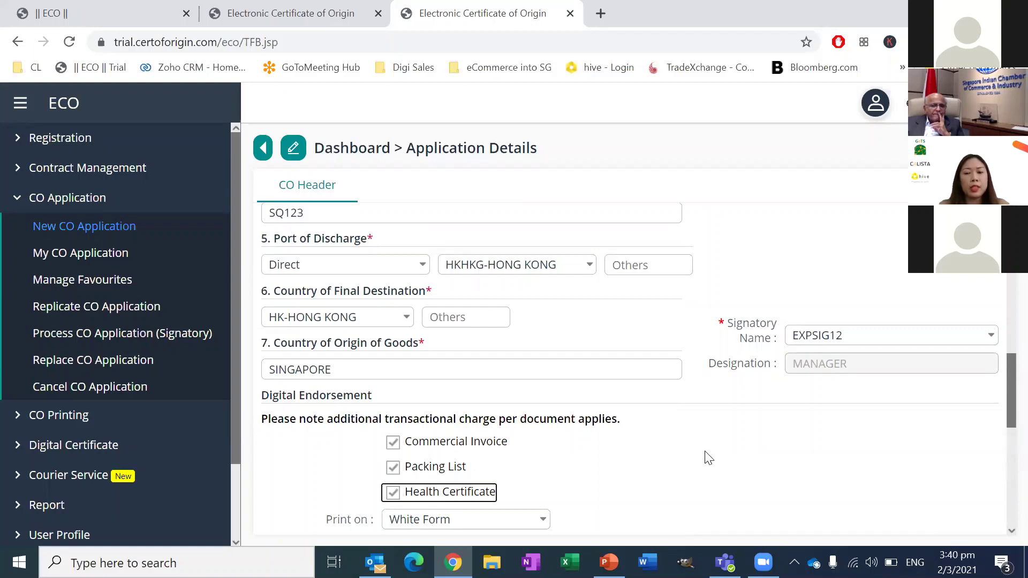
scroll(709, 458, down, 5)
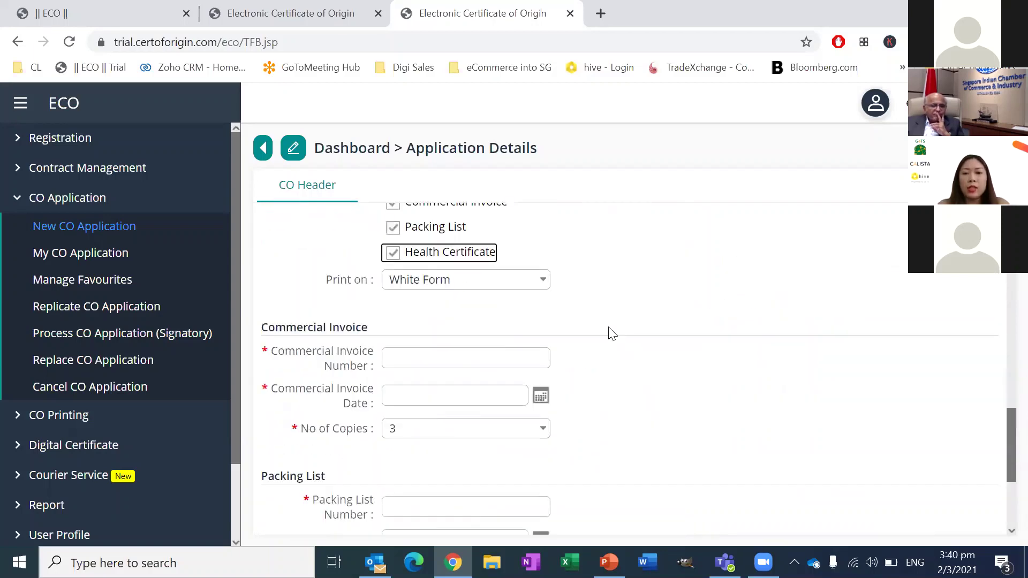
click(542, 284)
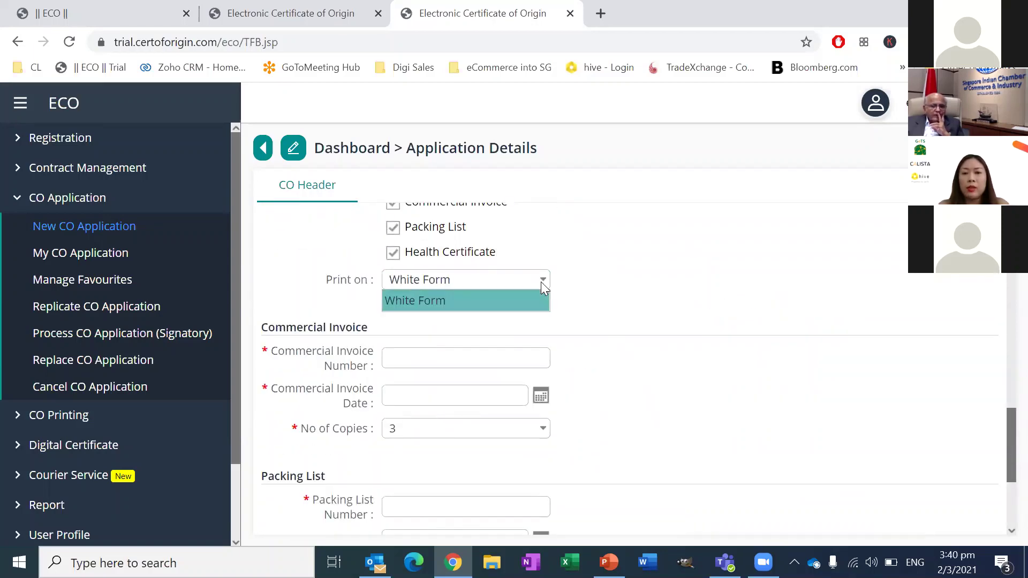
click(526, 300)
Step: Change the print party to Print at User and set the digital endorsement to print on Letterhead
scroll(574, 363, up, 15)
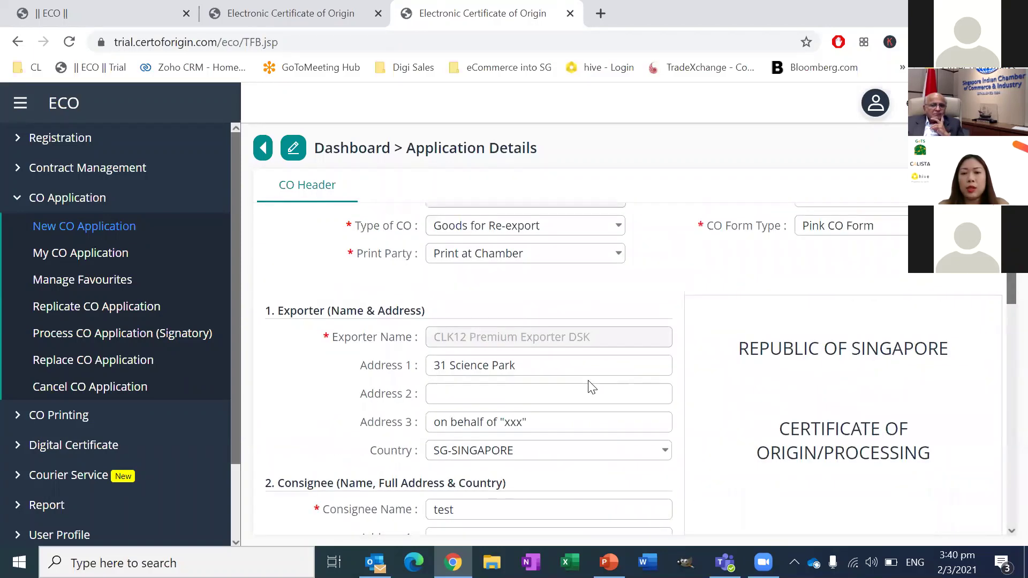
click(615, 254)
click(520, 294)
scroll(534, 383, down, 12)
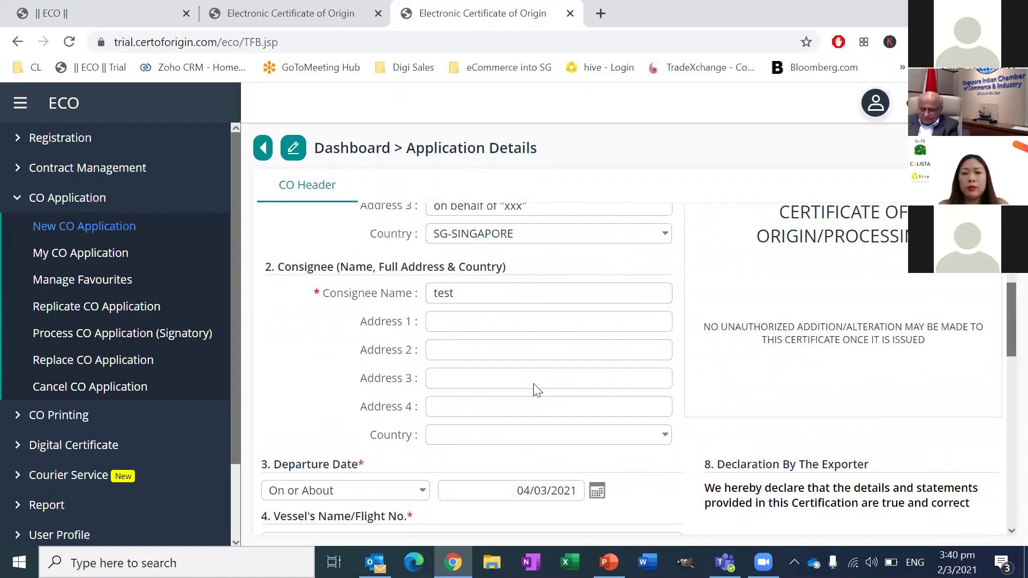
scroll(537, 393, down, 1)
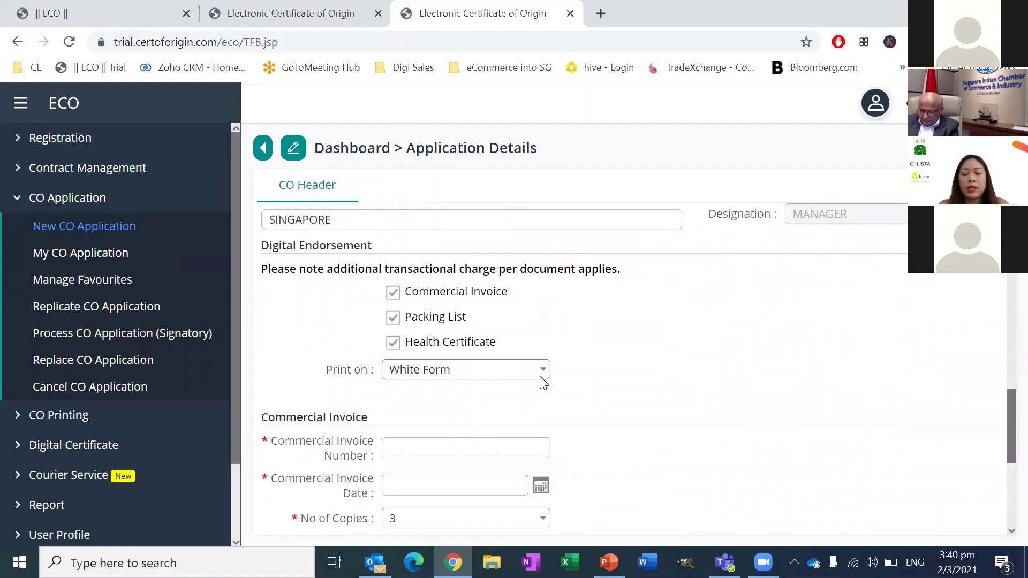
click(541, 370)
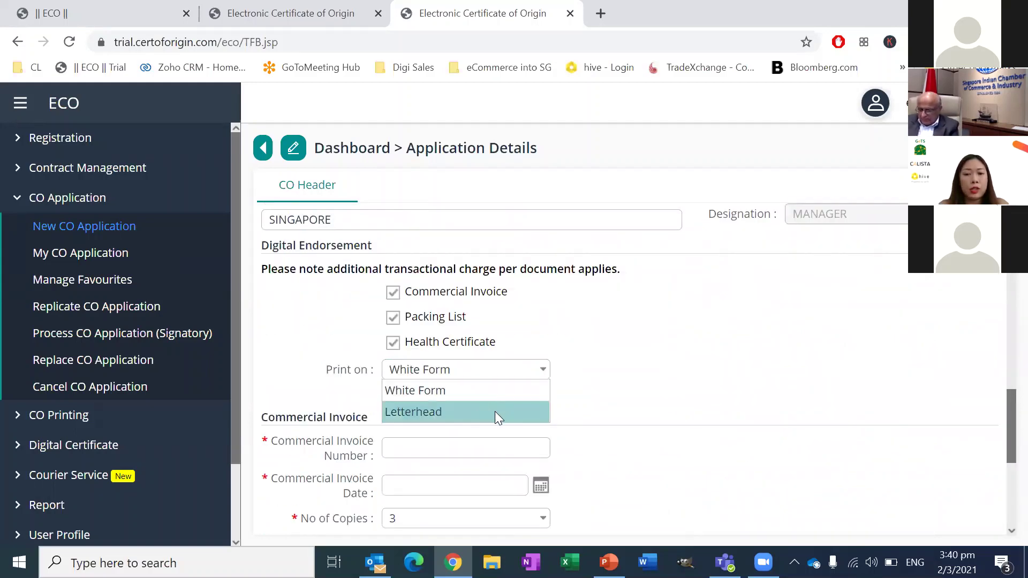
click(494, 412)
Step: Enter 123 as the commercial invoice number and 26/02/2021 as its date, keeping 3 copies
scroll(565, 416, down, 2)
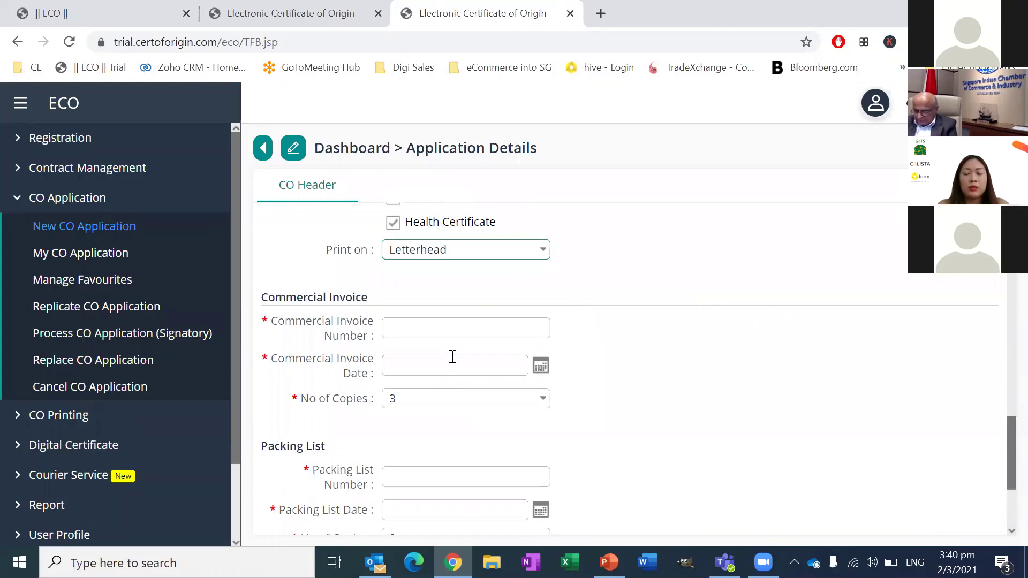
click(453, 328)
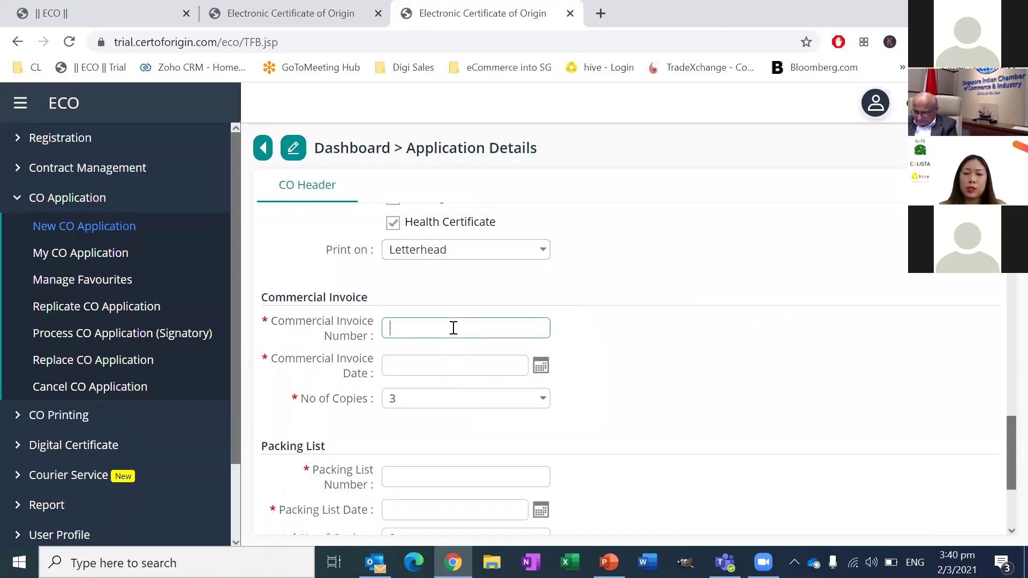
text(123)
click(511, 366)
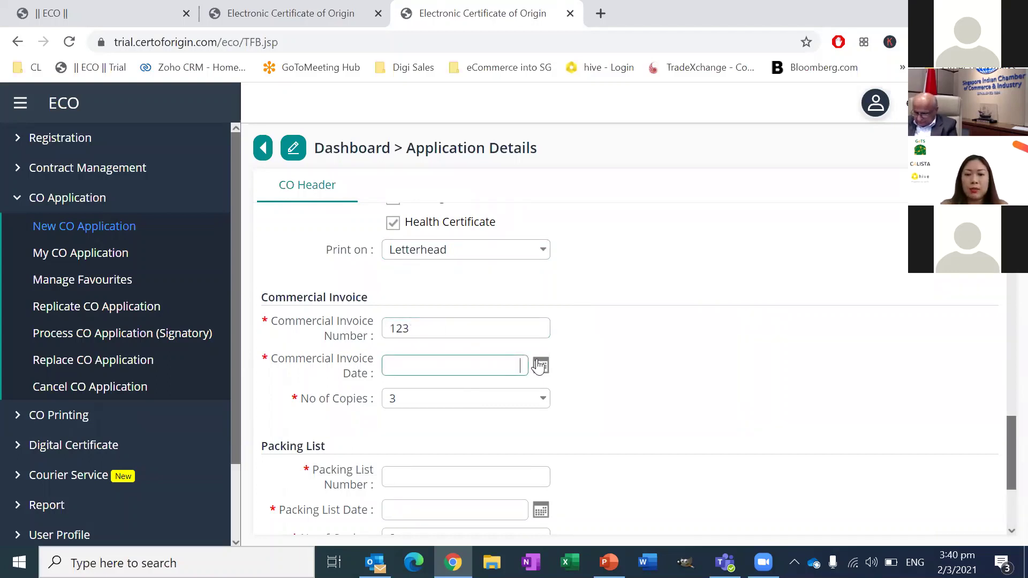
click(541, 366)
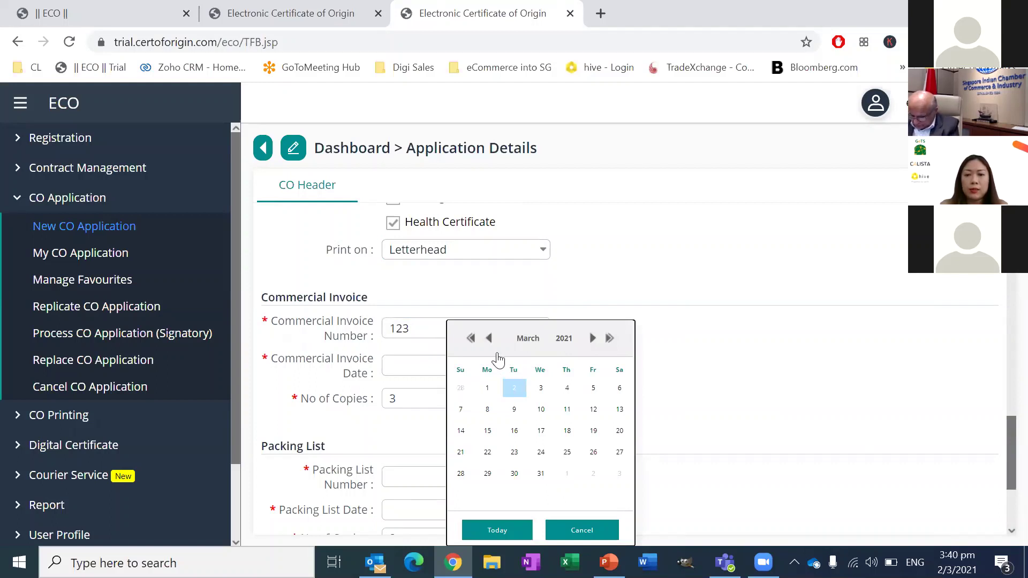
click(488, 338)
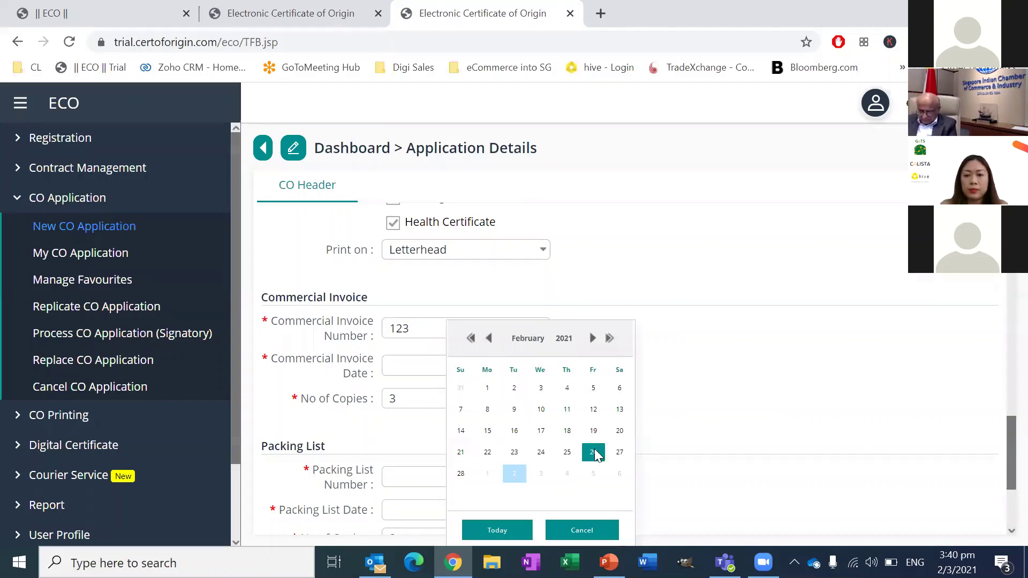
click(593, 452)
scroll(503, 415, down, 1)
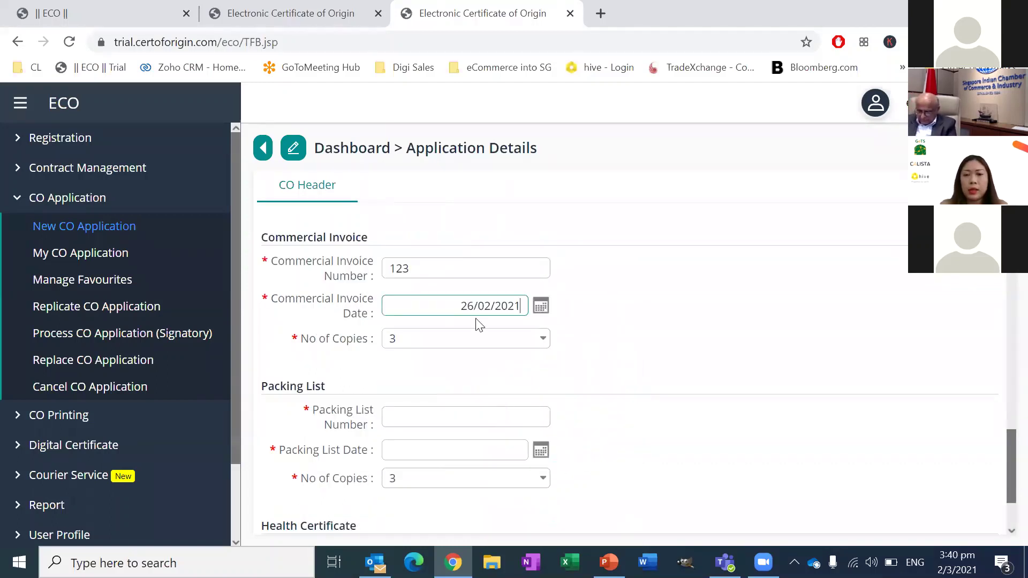
click(493, 346)
click(493, 345)
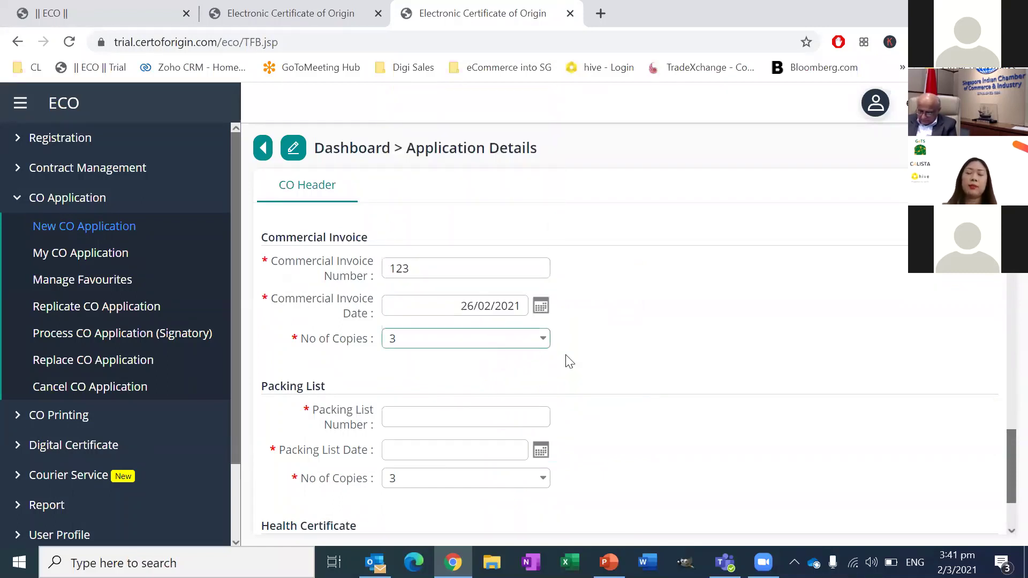
Step: Enter PL123 as the packing list number and 01/03/2021 as the packing list date
scroll(589, 374, down, 1)
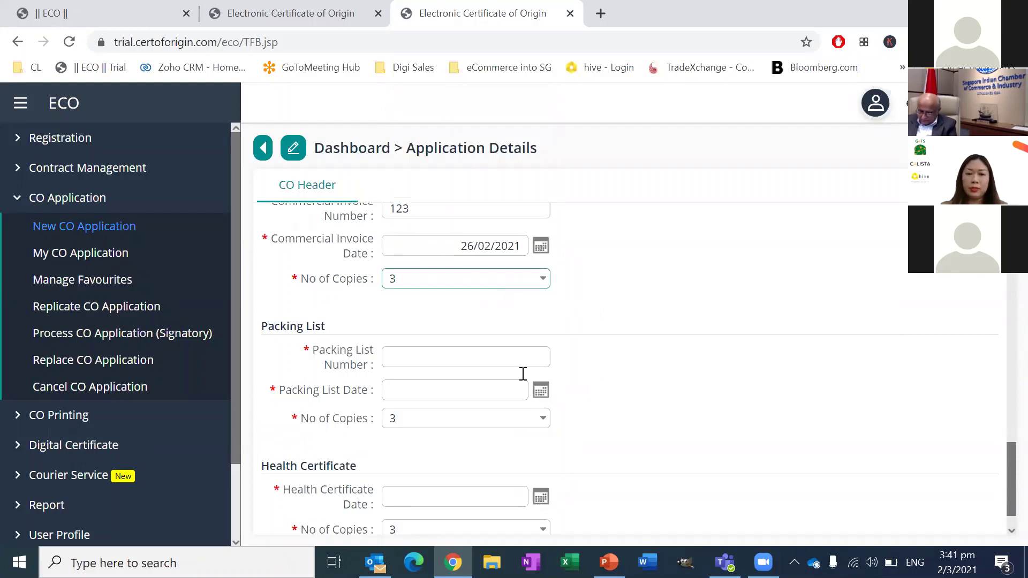
click(490, 358)
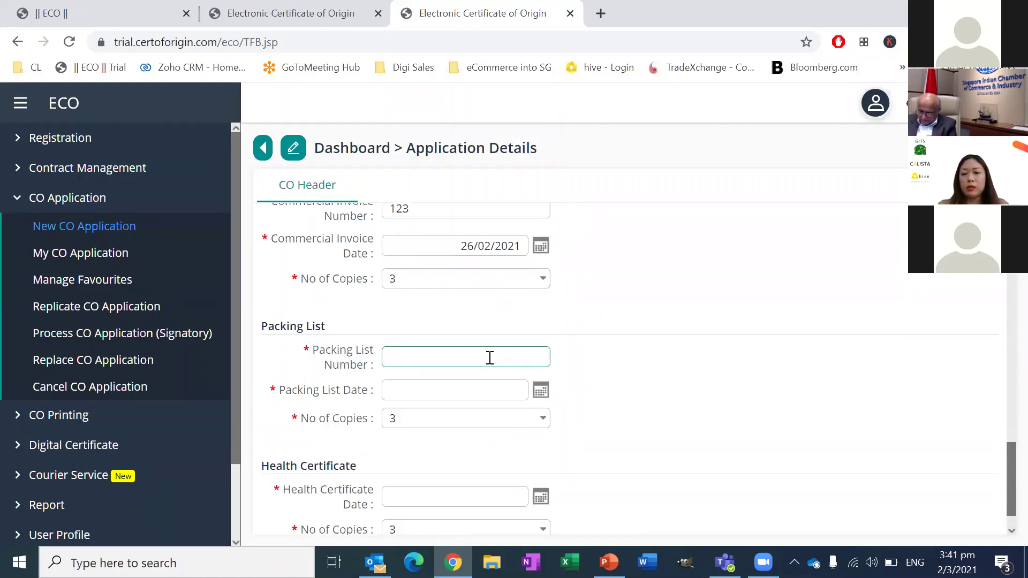
text(PL123)
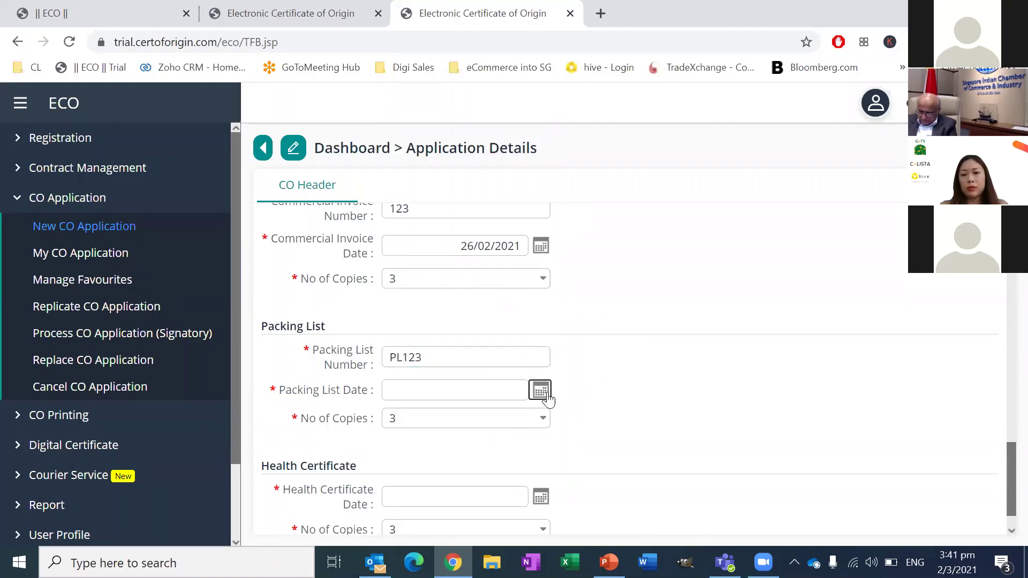
click(541, 390)
click(487, 390)
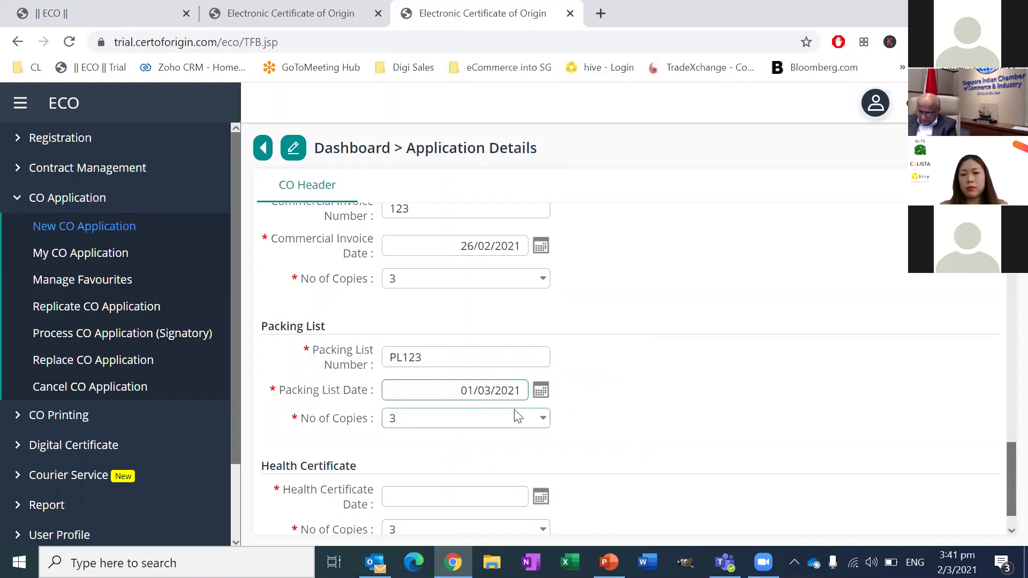
Step: Set the health certificate date to 01/03/2021 and save the CO application
scroll(517, 416, down, 1)
click(505, 456)
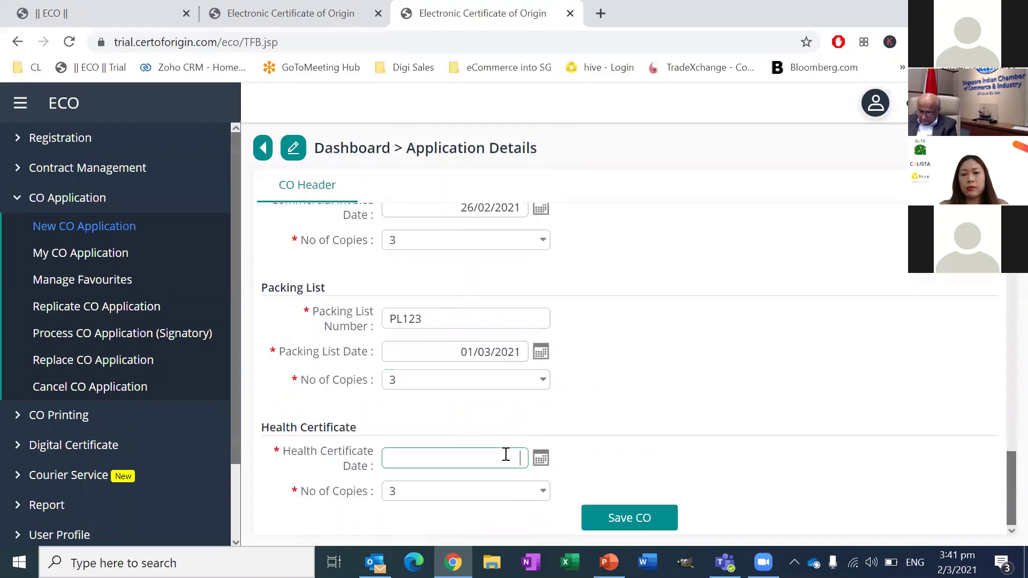
click(535, 460)
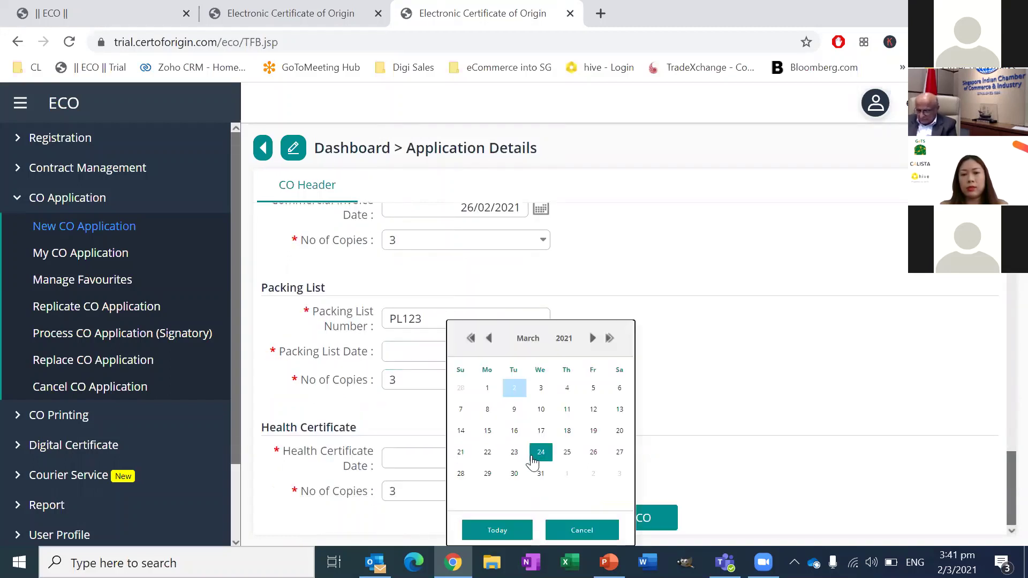
click(487, 388)
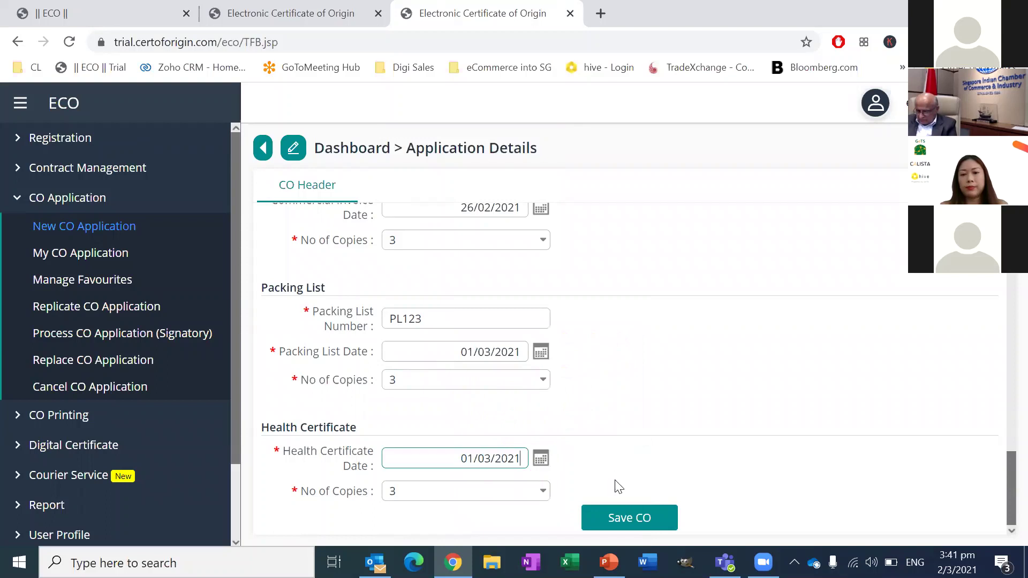
click(629, 512)
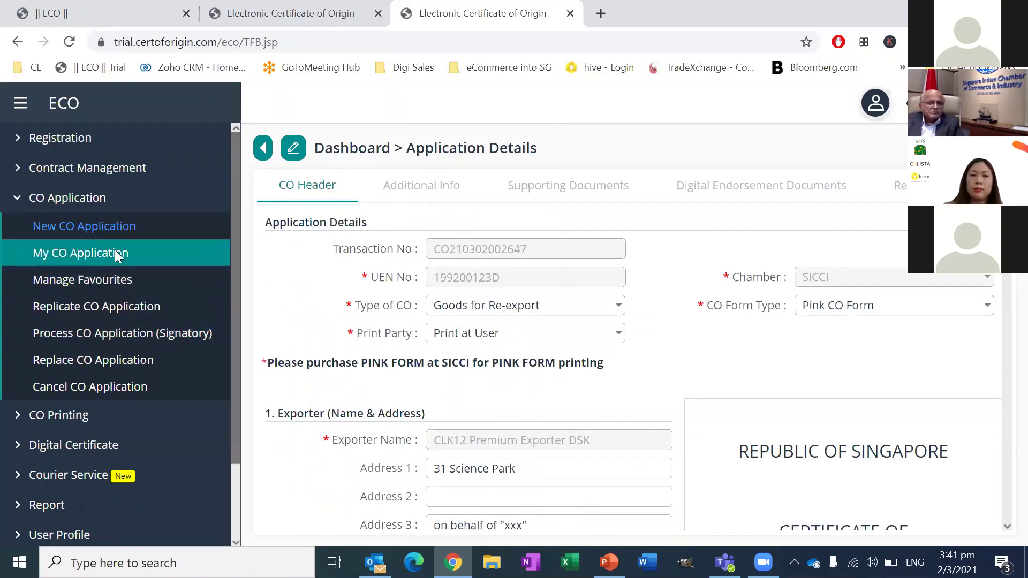
Step: Start adding a new item to the saved application's item list
scroll(115, 252, down, 1)
scroll(116, 252, up, 1)
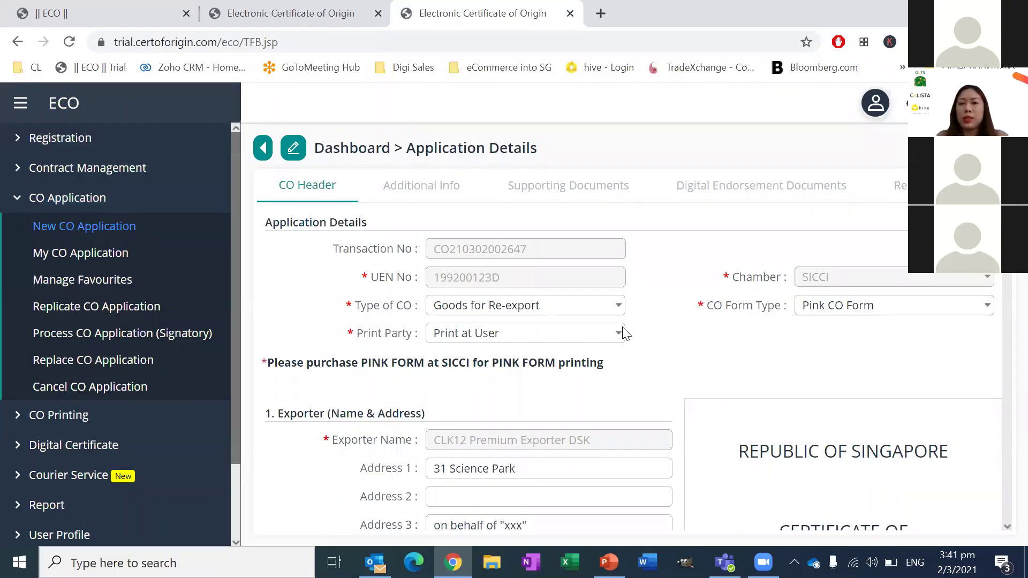
scroll(624, 333, down, 6)
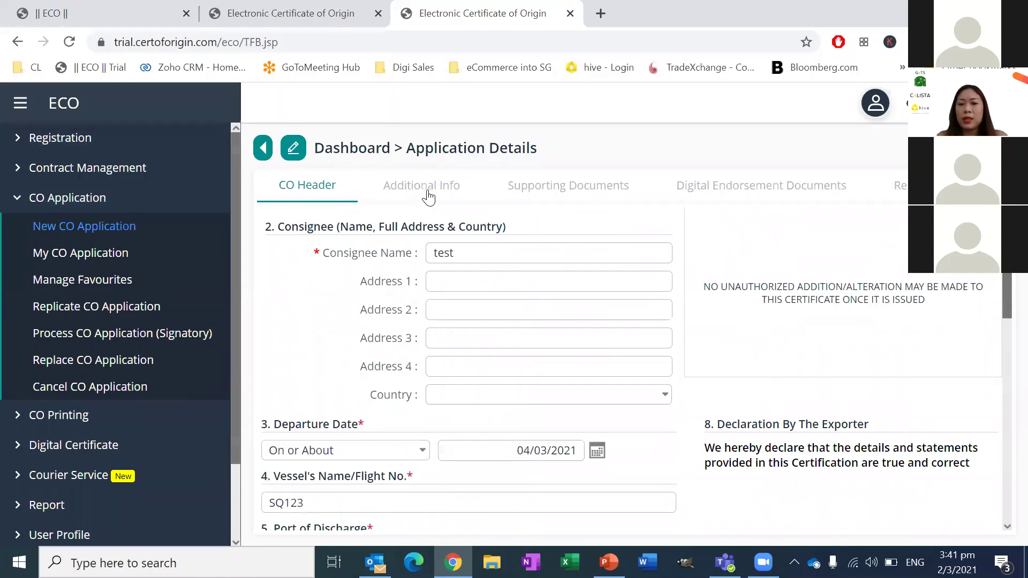
scroll(596, 324, down, 10)
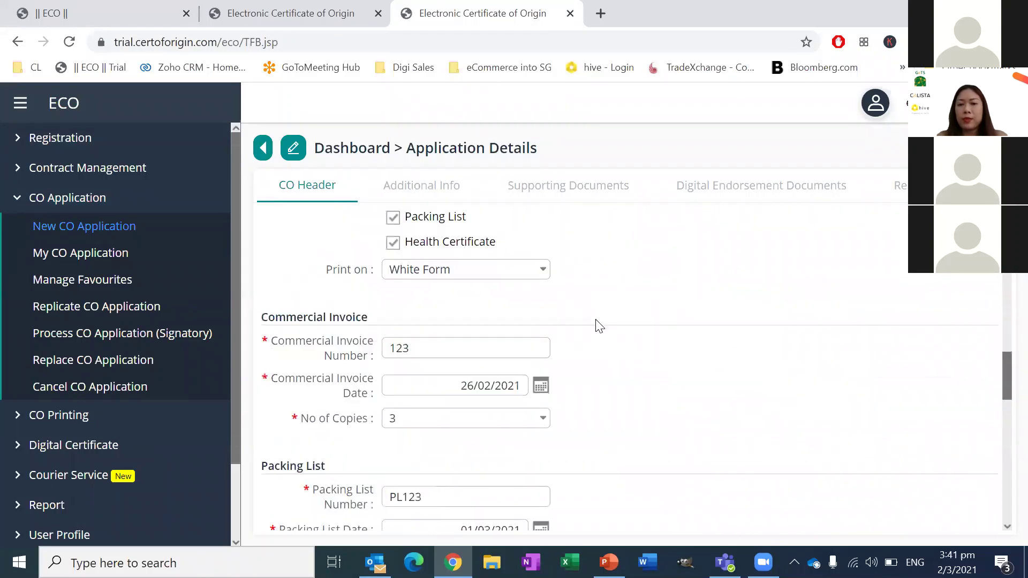
scroll(599, 325, down, 10)
scroll(595, 324, up, 1)
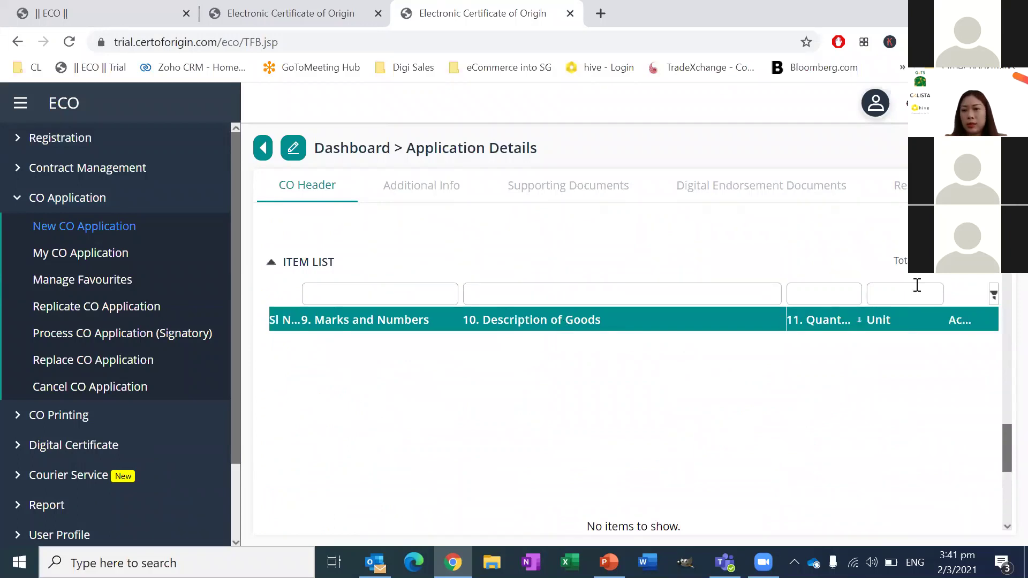
click(987, 275)
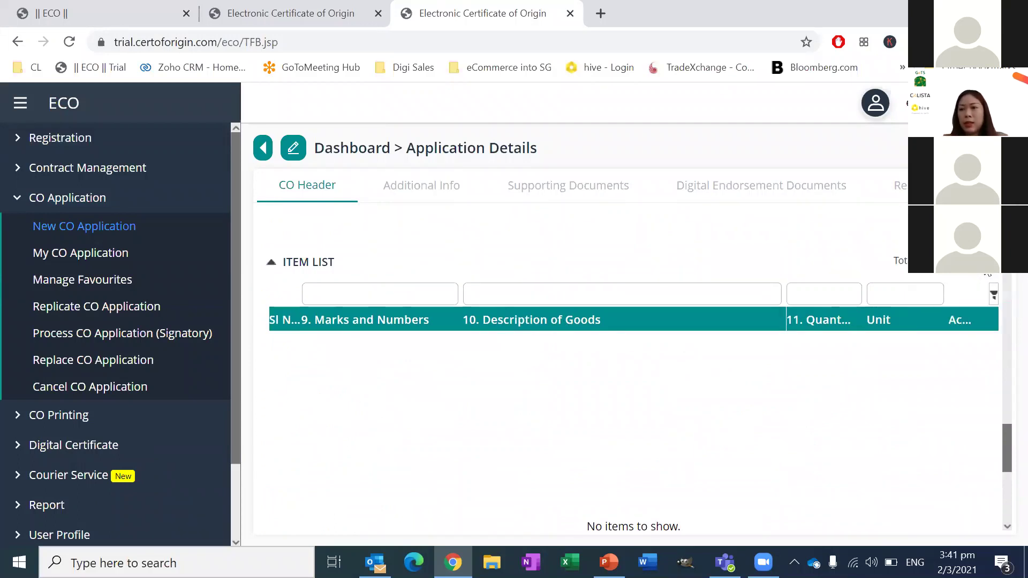
Step: Enter 1 for the item's marks and numbers, cotton dress as the description, quantity 1 and unit NMB
click(501, 190)
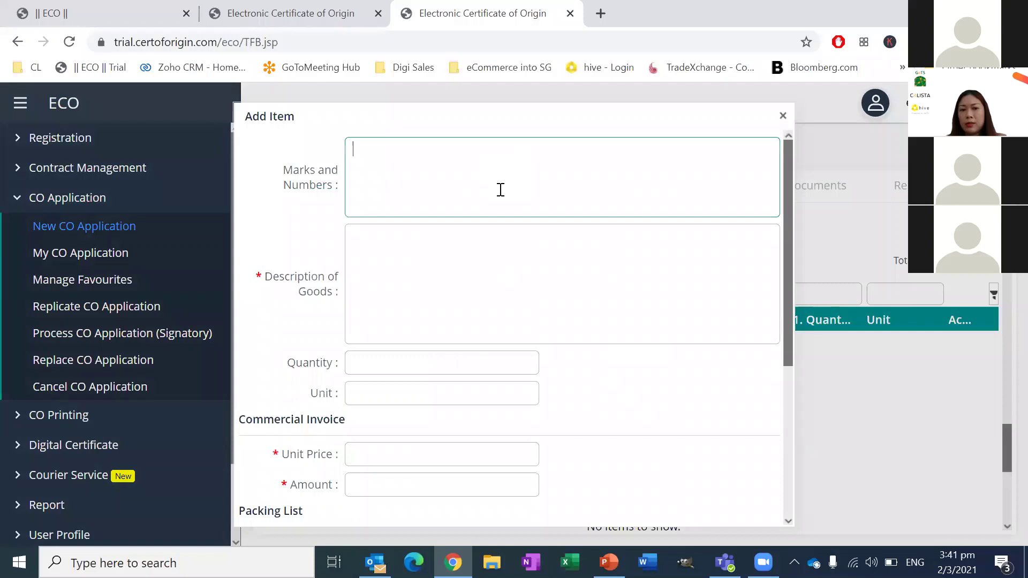
click(493, 281)
text(cotton dre)
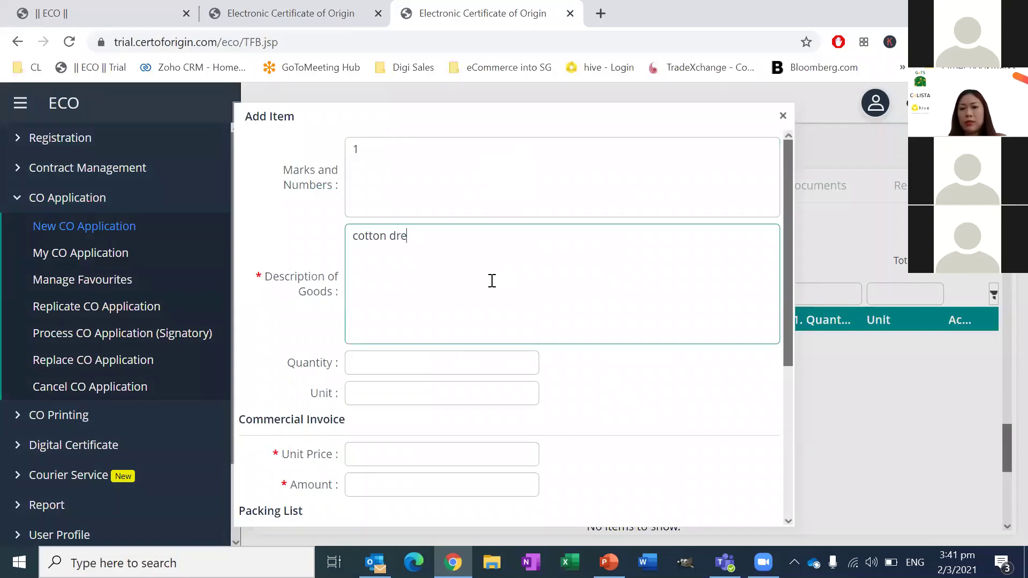
text(ss)
text(1)
click(462, 388)
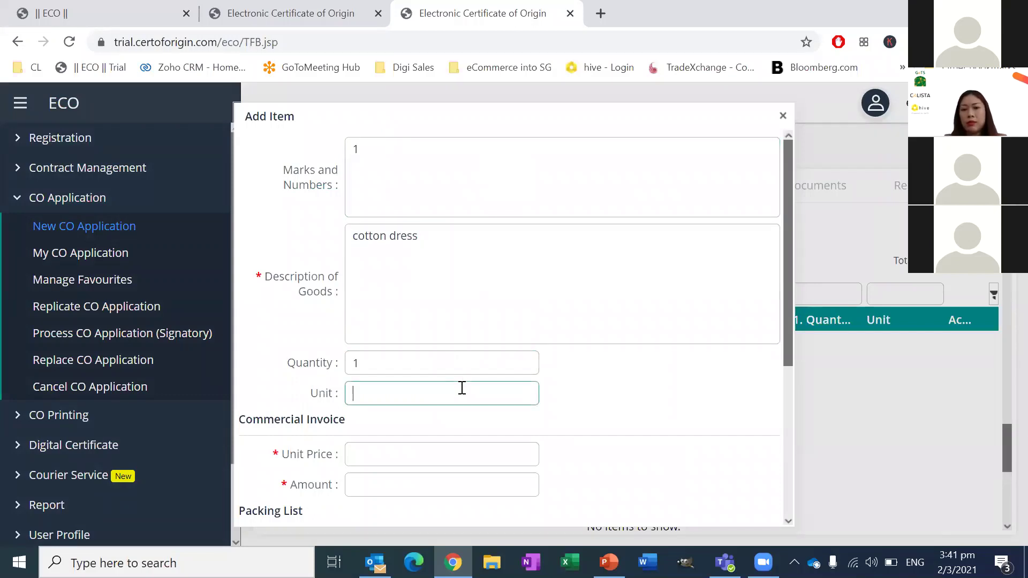
scroll(470, 394, down, 2)
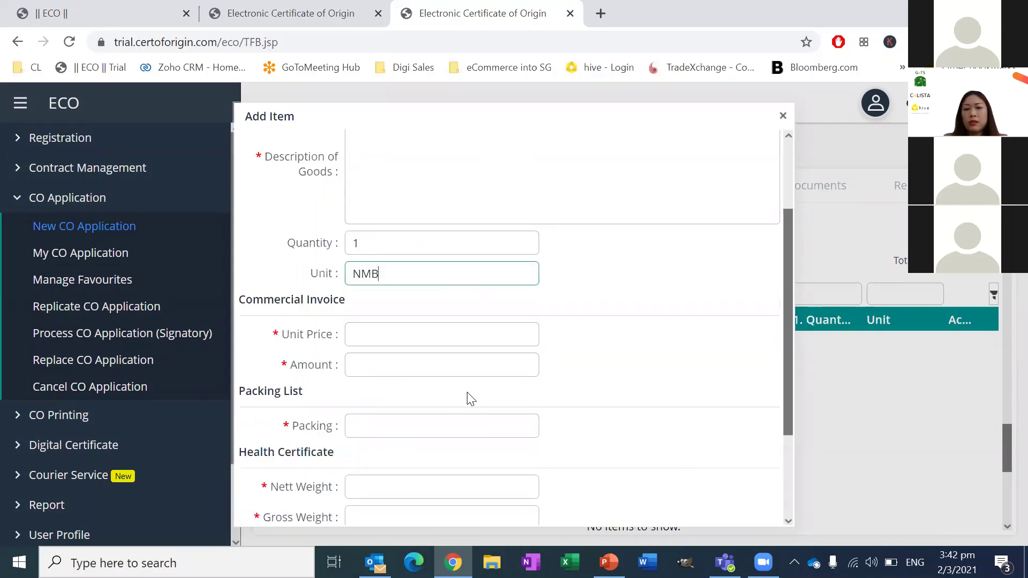
Step: Set the item's commercial invoice unit price to 10
click(399, 332)
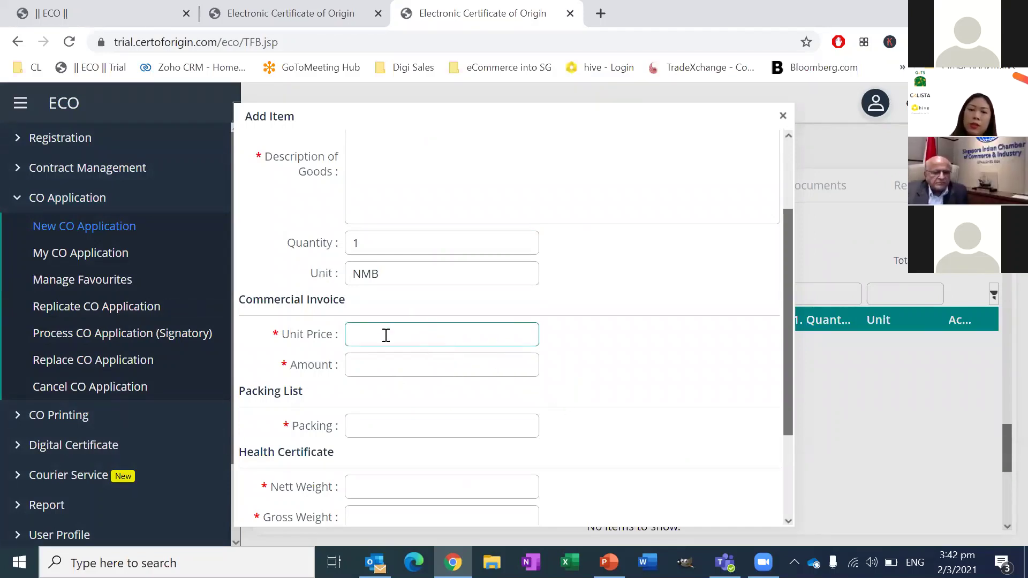
click(393, 365)
click(394, 339)
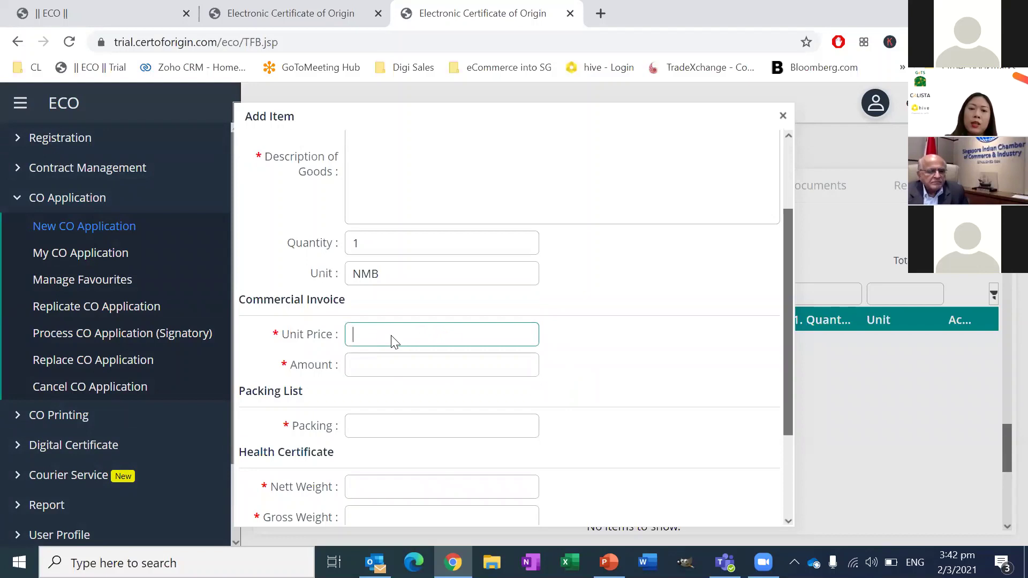
click(407, 362)
click(430, 338)
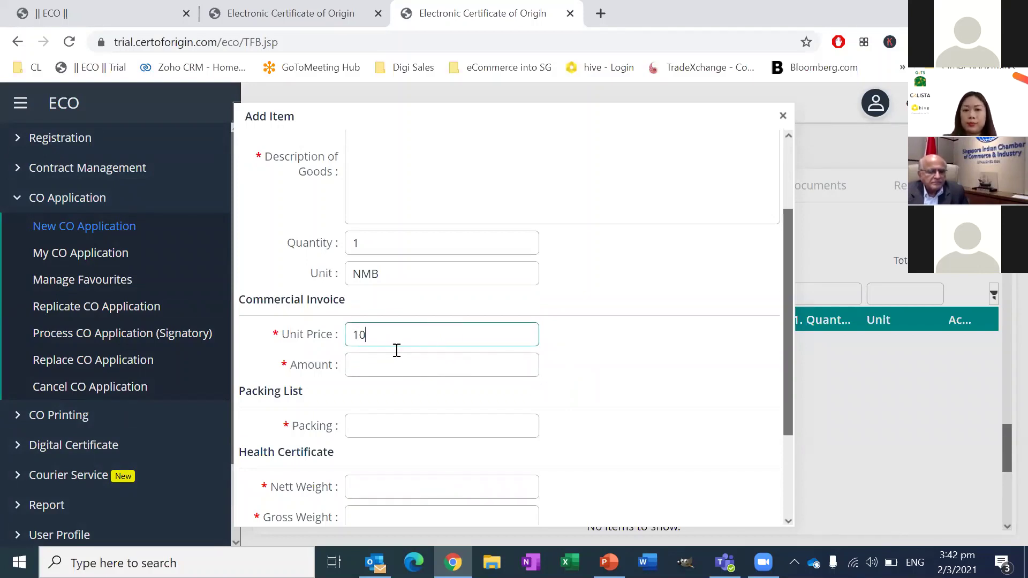
Step: Set the item's commercial invoice amount to 10 and its packing to BOX
click(396, 368)
text(10)
scroll(395, 370, down, 1)
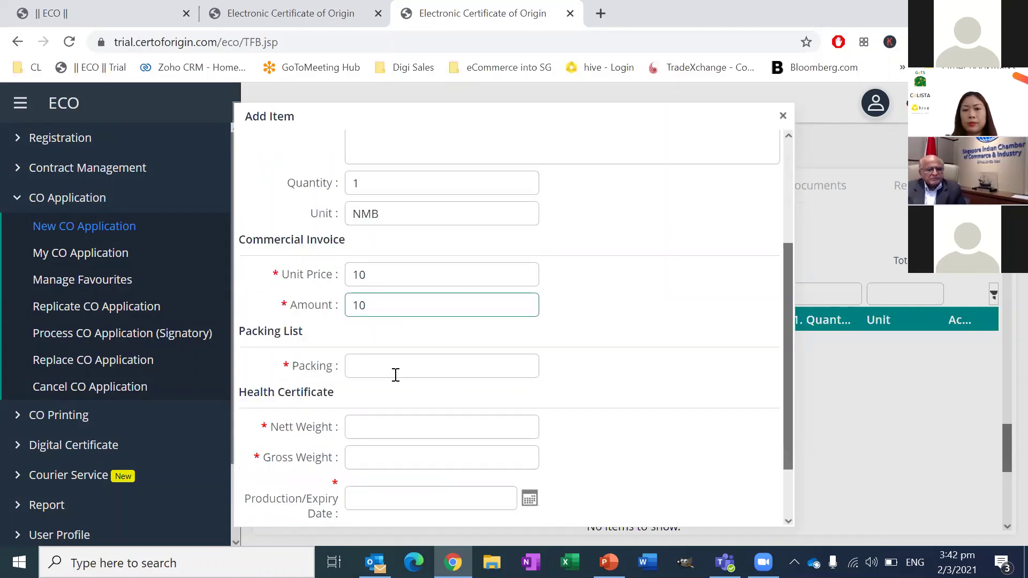
click(396, 375)
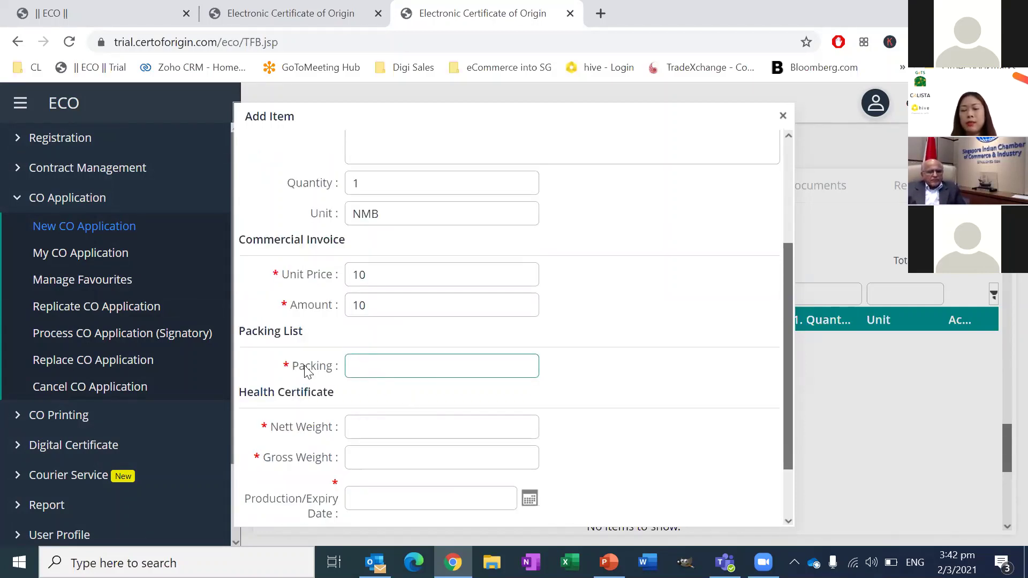
text(BOX)
Step: Set the item's health certificate nett weight and gross weight to 10 each
click(493, 427)
scroll(519, 429, down, 1)
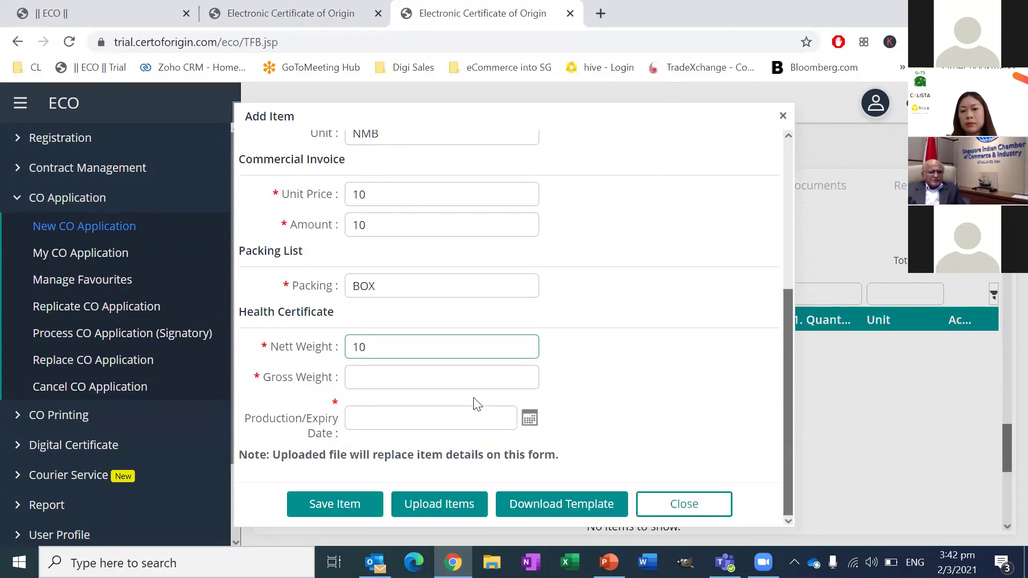
click(469, 382)
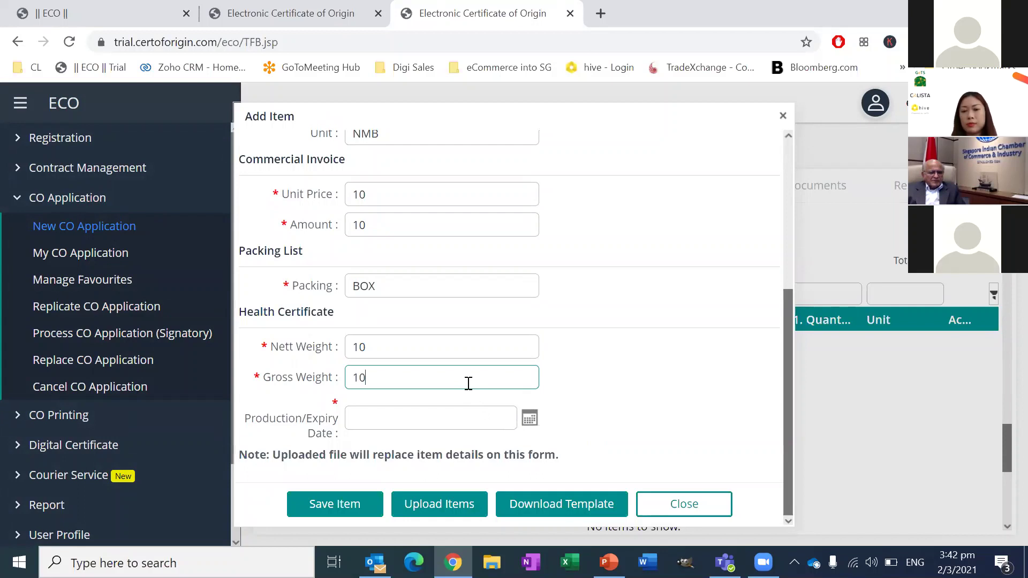
Step: Set the item's production/expiry date to 01/03/2022 15:42 and save the item
click(487, 413)
click(528, 418)
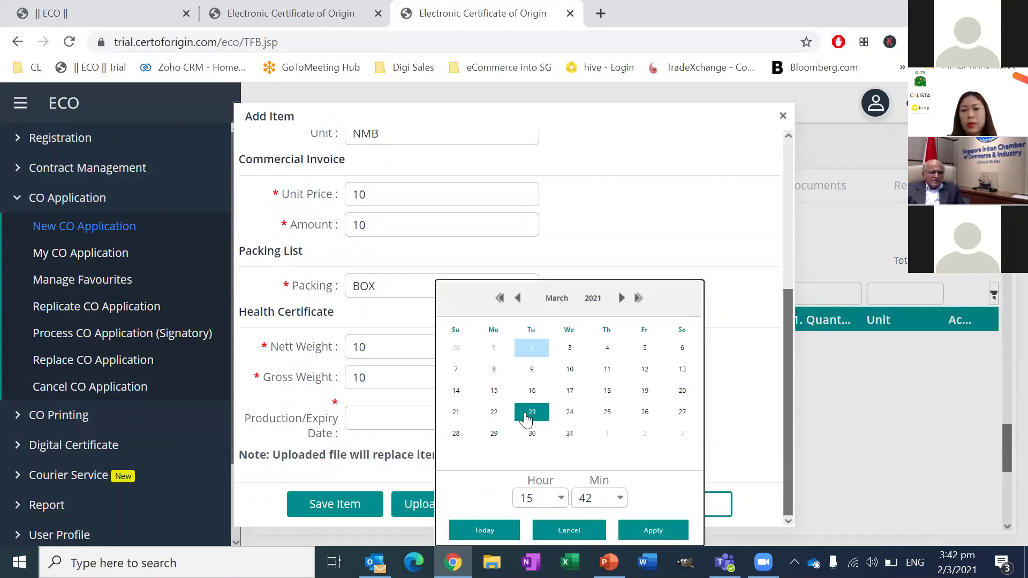
click(637, 301)
click(532, 348)
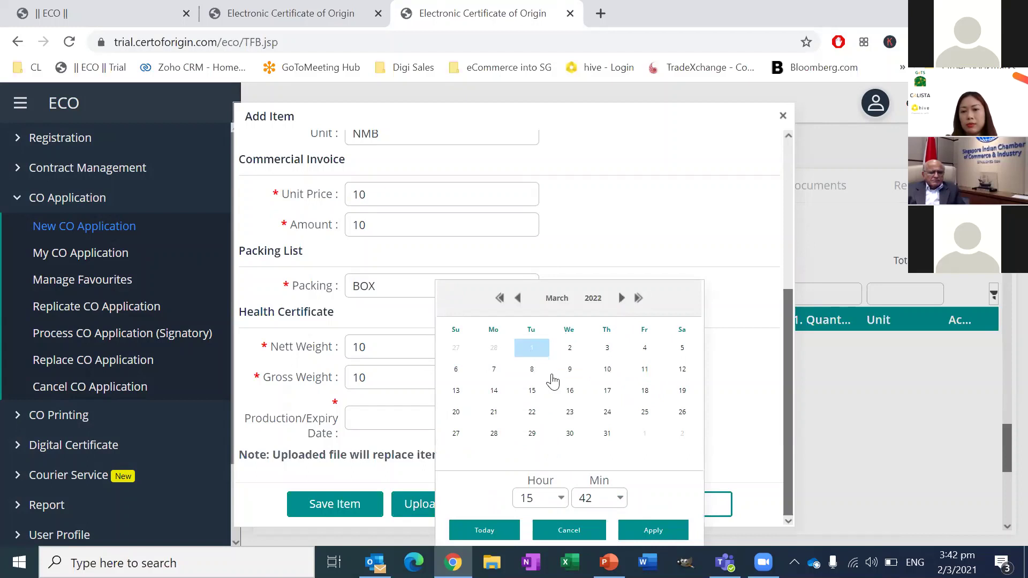
click(654, 531)
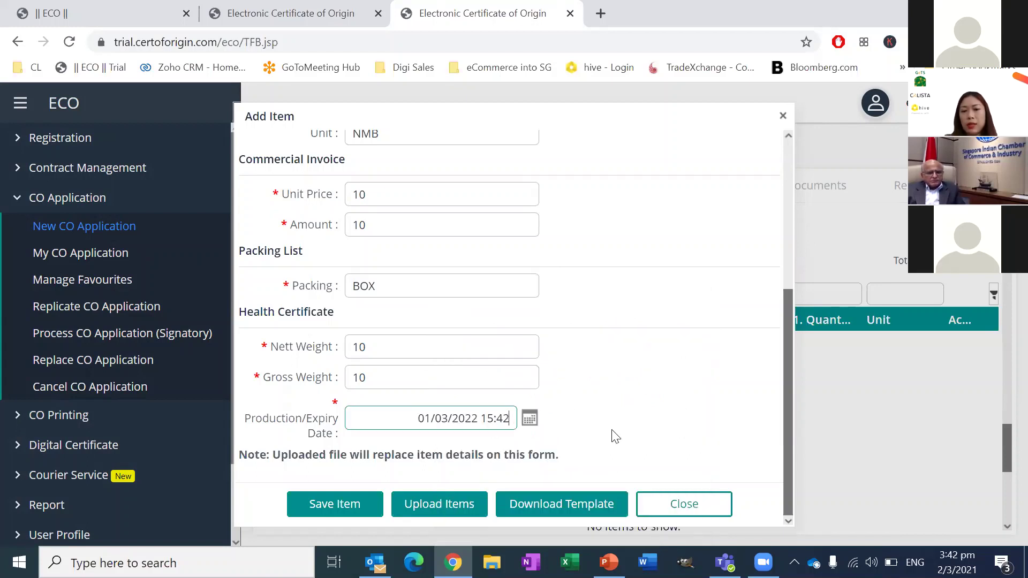
click(336, 503)
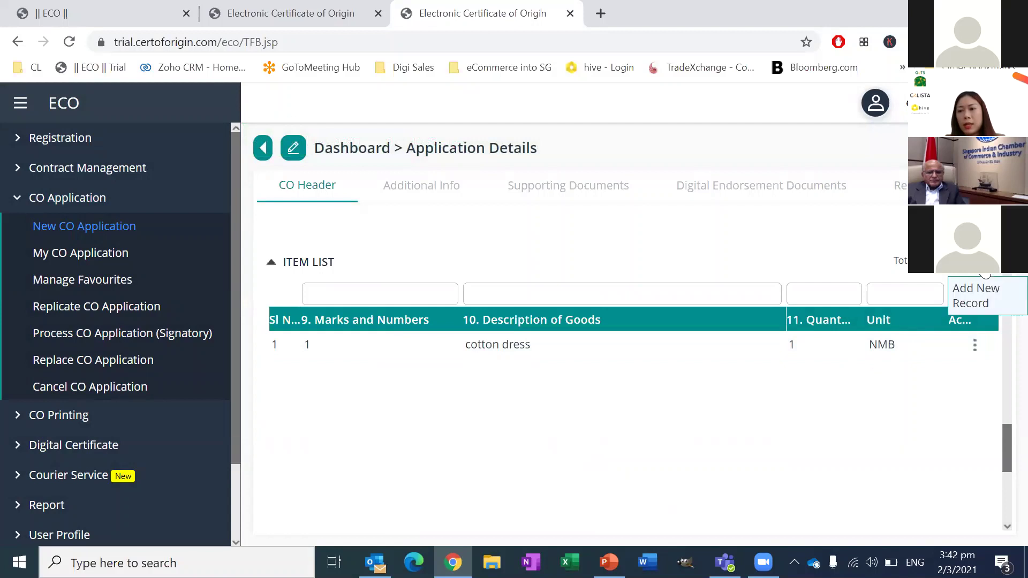
Step: From a new item form, download ECO_items_template_SICCI.xlsx, open it in Excel and enable editing
click(986, 274)
scroll(616, 452, down, 5)
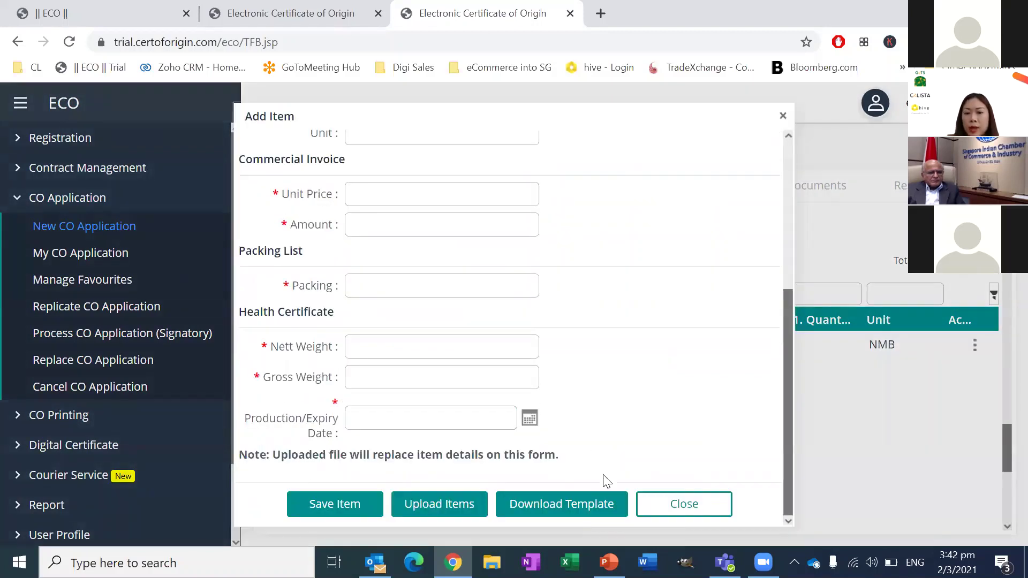
click(567, 504)
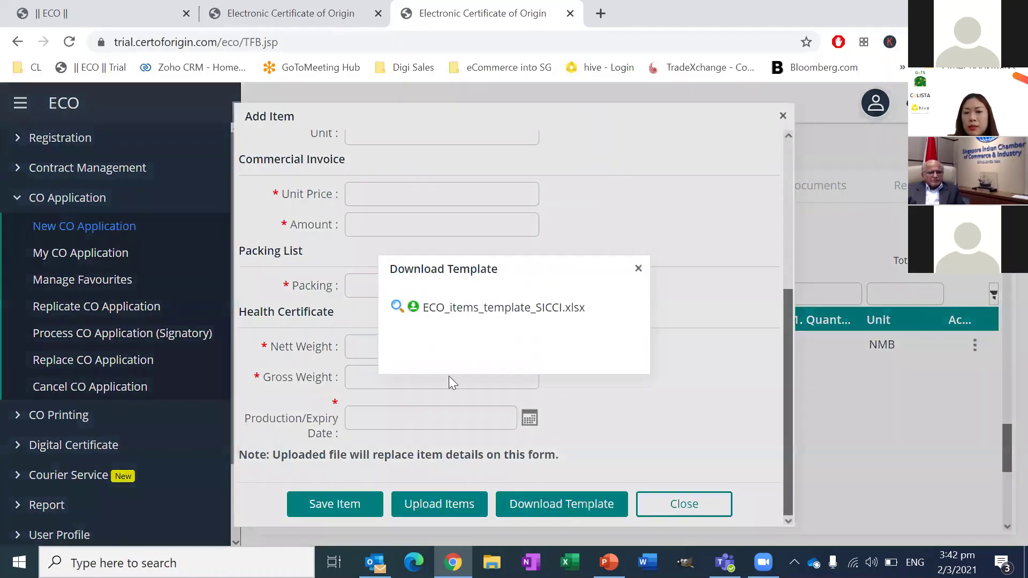
click(413, 316)
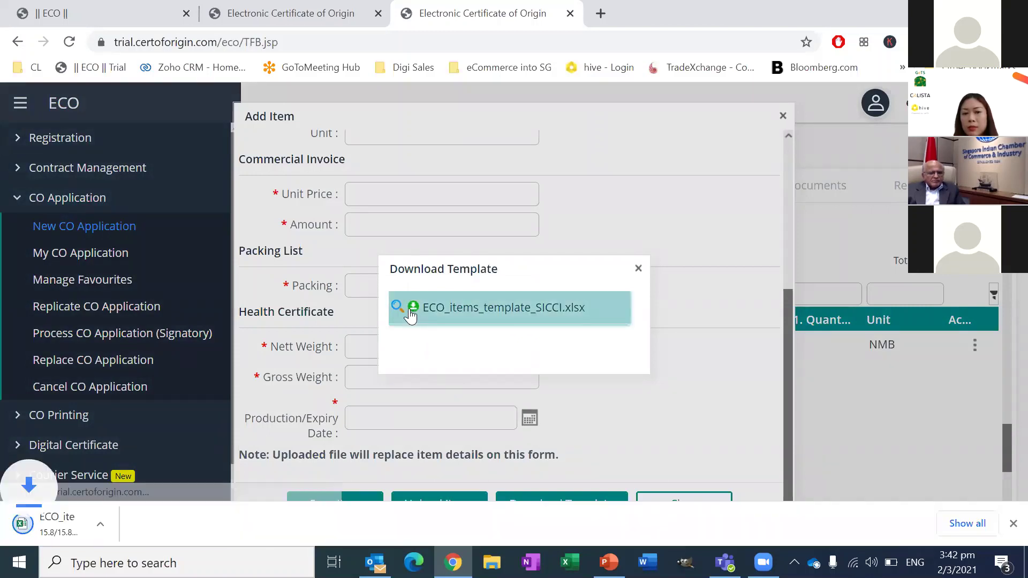
click(122, 527)
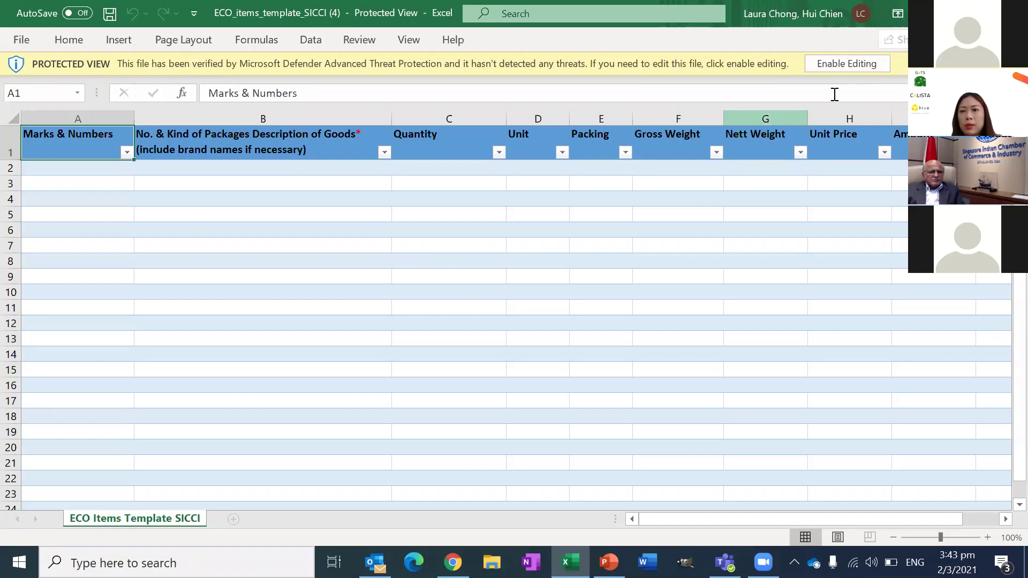
click(851, 65)
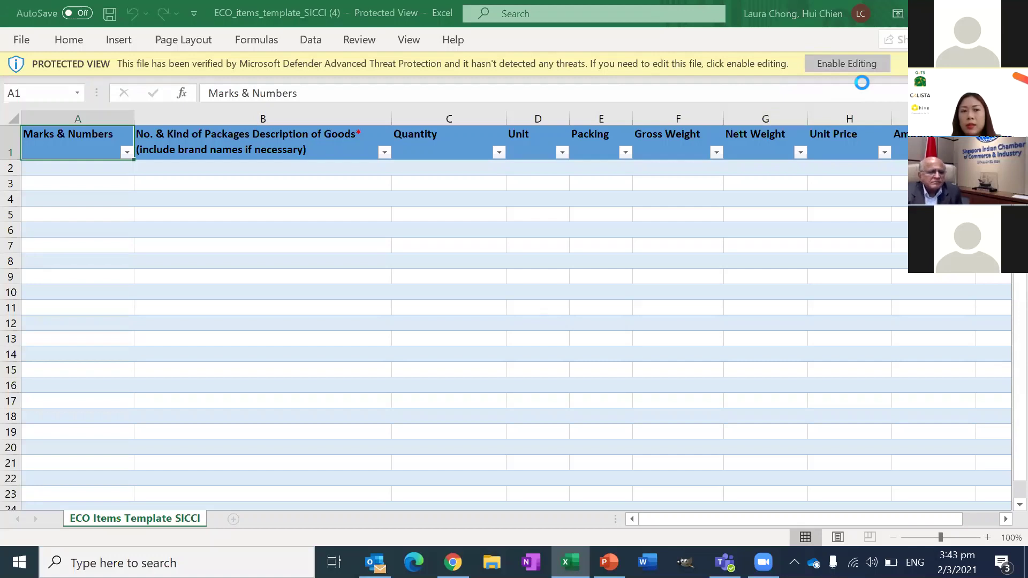
Step: Fill in marks 1 with description "cotton dress" in row 2 and marks 2 with "ctton top" in row 3
key(Down)
text(1)
click(172, 142)
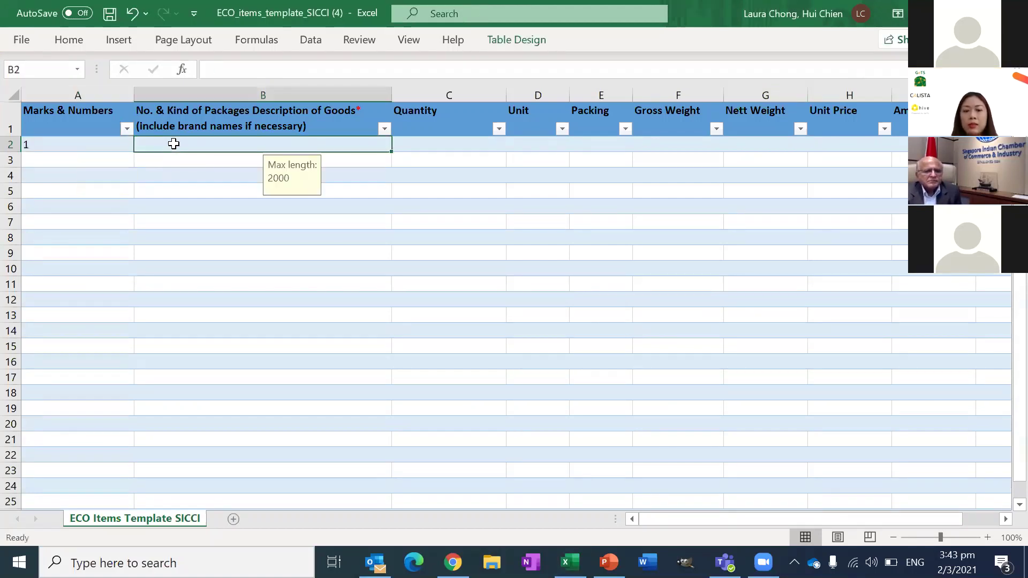
text(cotton dr)
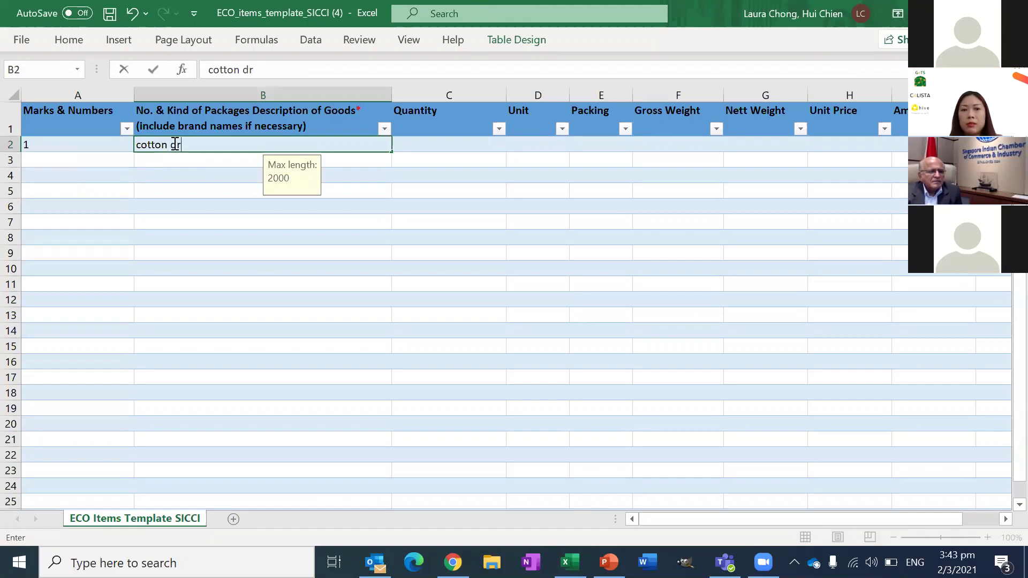
text(ess)
click(101, 158)
text(2)
click(169, 158)
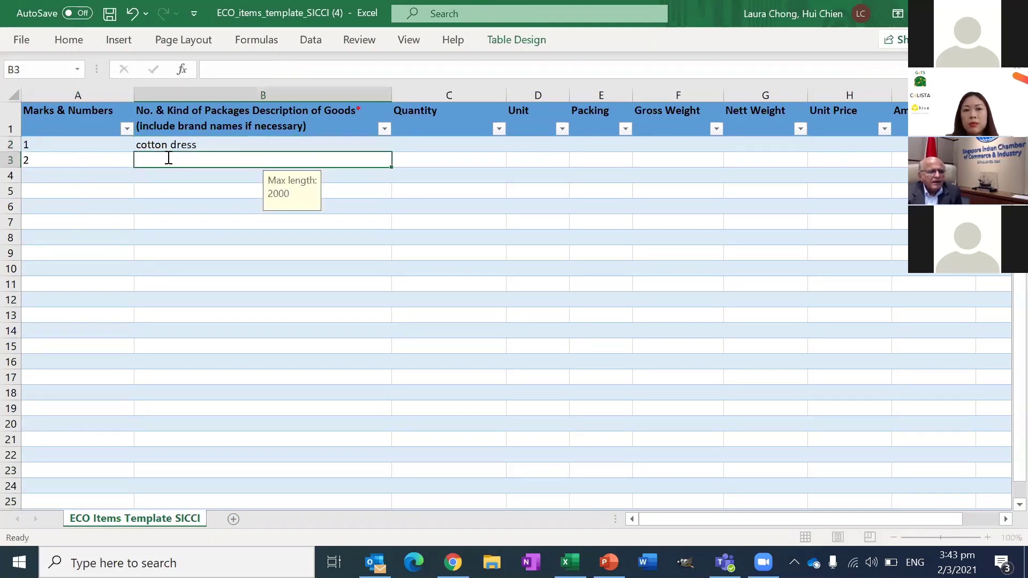
text(ctton top)
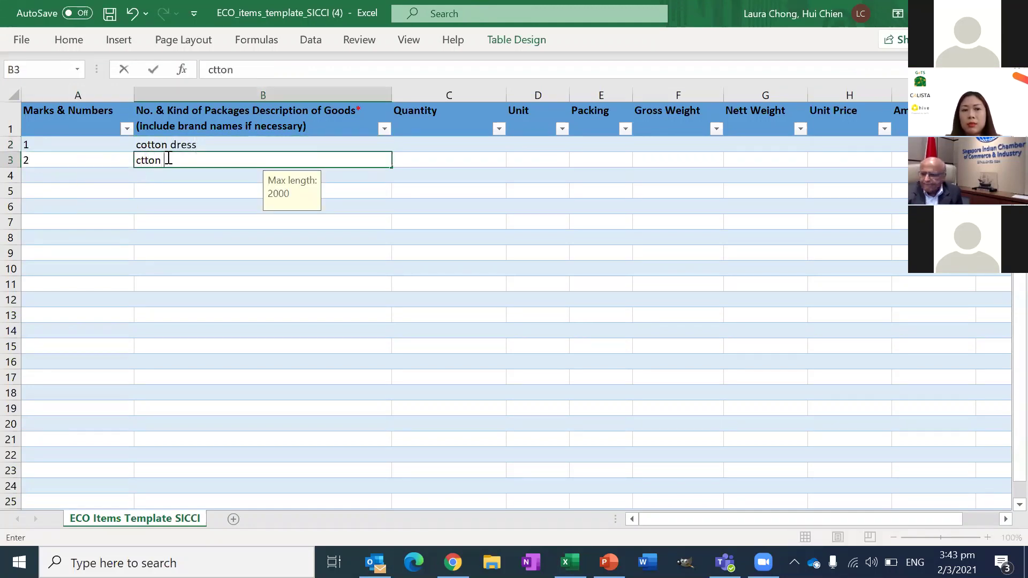
Step: Enter quantity 1 and unit PCS for both items in rows 2 and 3
click(414, 142)
text(1)
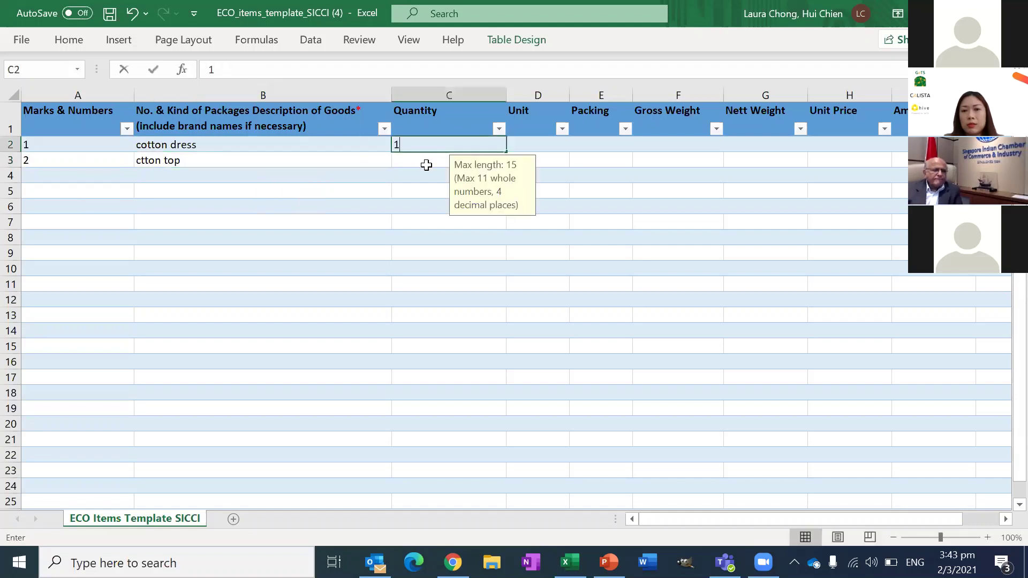
click(427, 163)
text(1)
click(529, 139)
text(PCS)
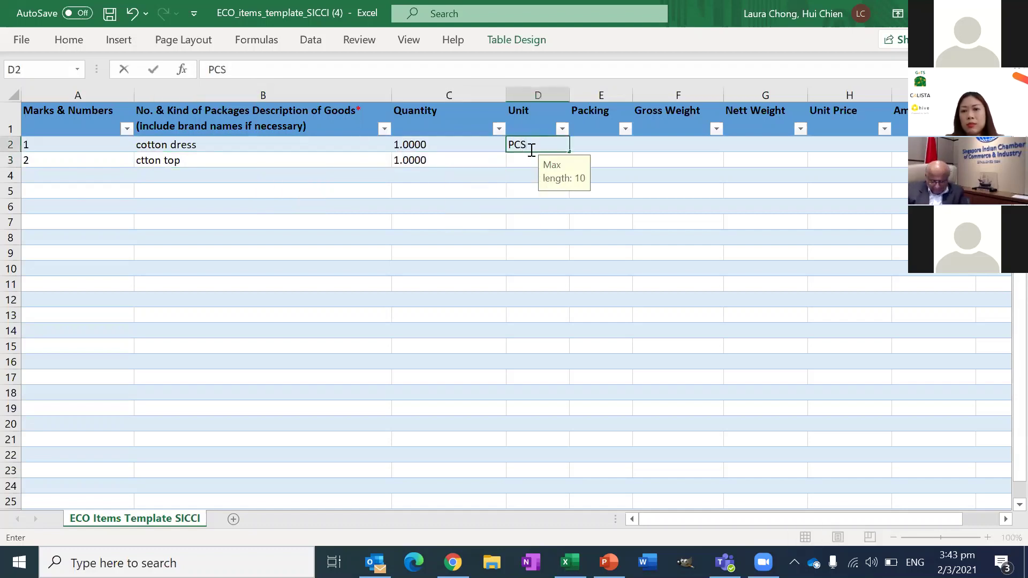
key(Return)
text(PCS)
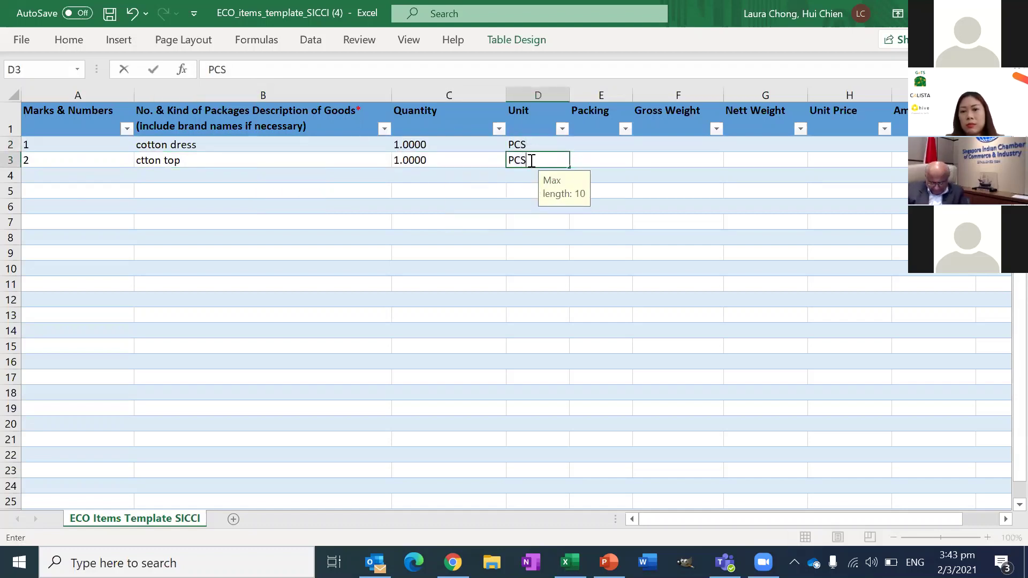
Step: Enter BOX as the packing for both items
click(596, 140)
text(BOX)
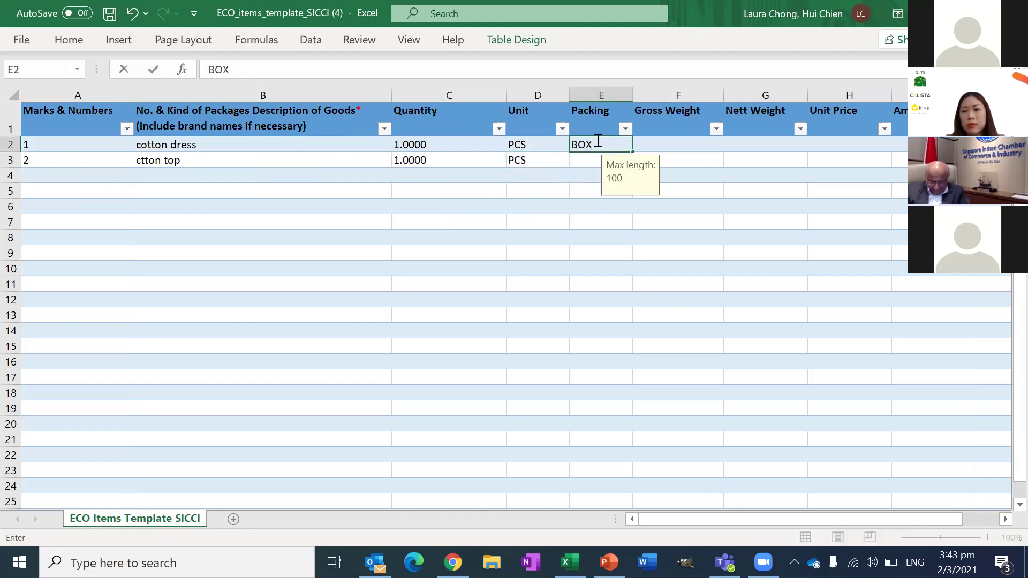
click(591, 159)
text(BOX)
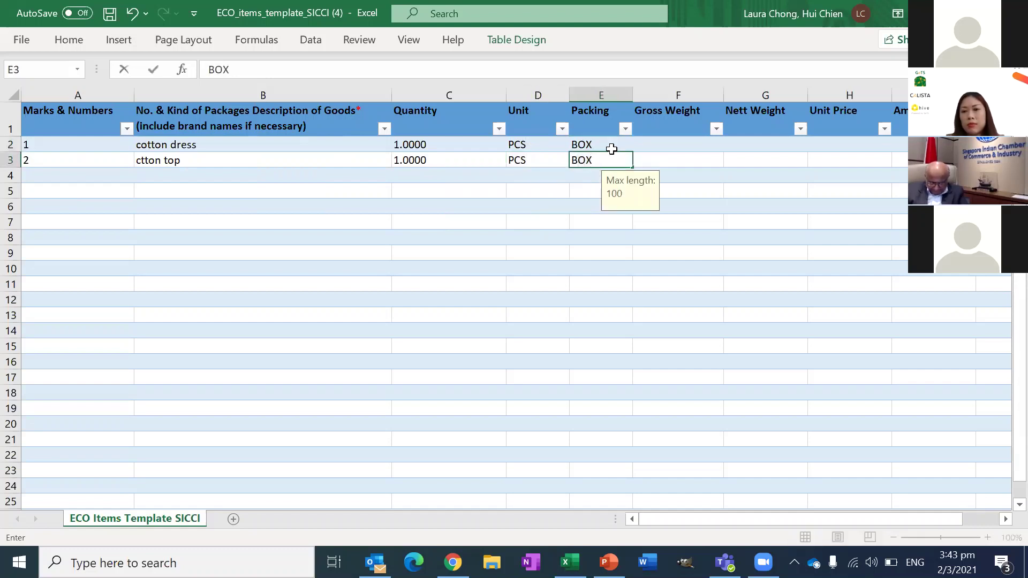
Step: Enter a gross weight of 10 for the first item and copy it to both items' gross and nett weights
click(640, 142)
text(10)
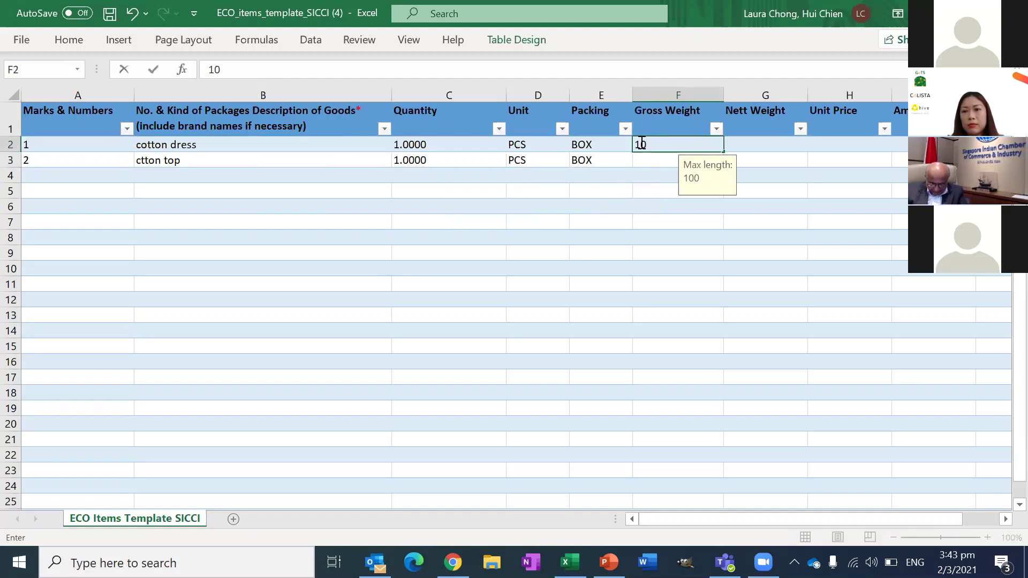
click(643, 156)
click(658, 150)
key(ctrl+c)
drag(682, 144, 743, 156)
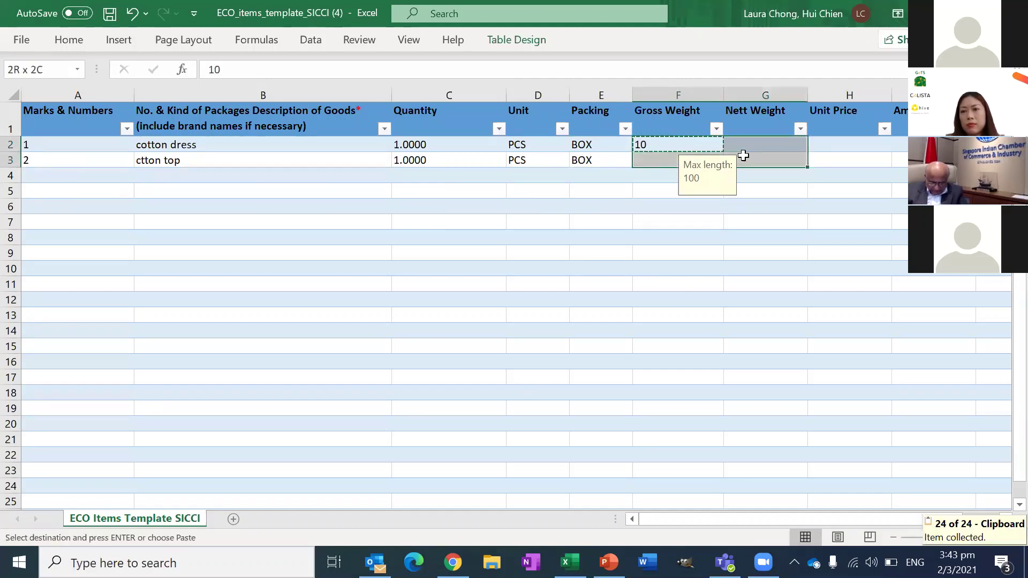
key(ctrl+v)
Step: Paste the copied value 10 as the unit price and amount of both items
click(833, 149)
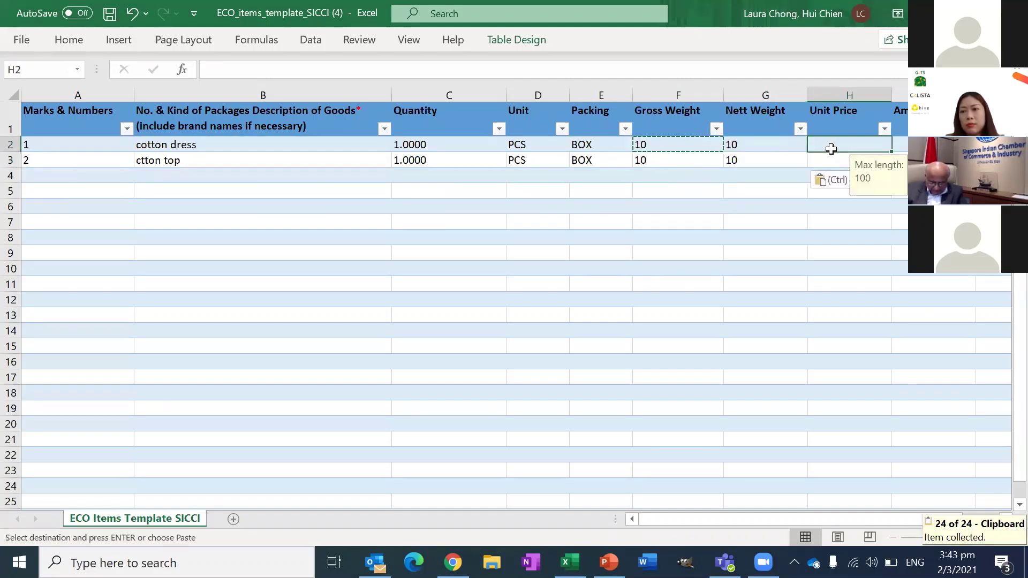
drag(832, 149, 852, 159)
key(ctrl+v)
click(899, 144)
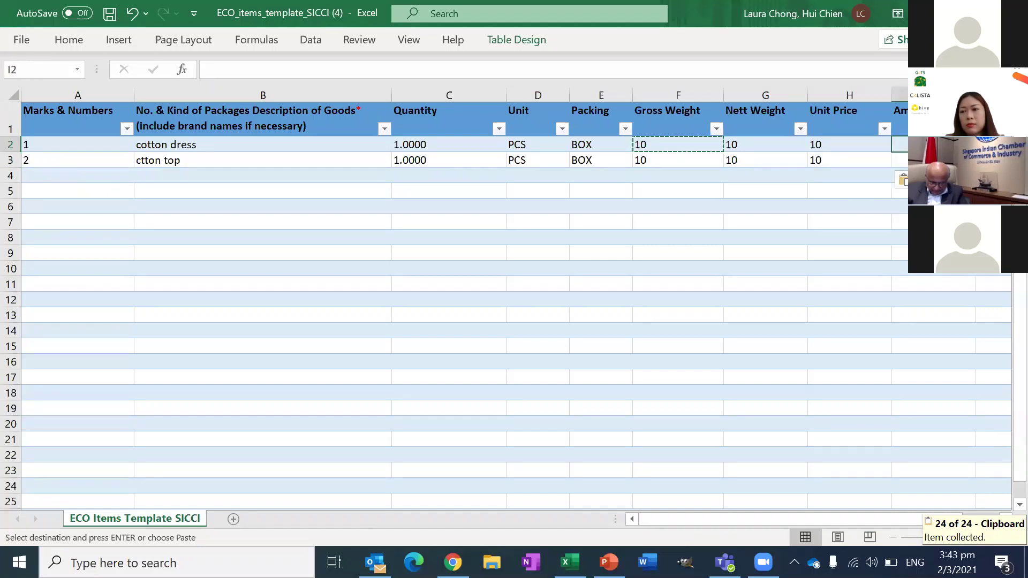
key(shift+Down)
key(ctrl+v)
Step: Enter 1-03-2022 as the first item's production expiry date and copy it to the second item
click(1006, 519)
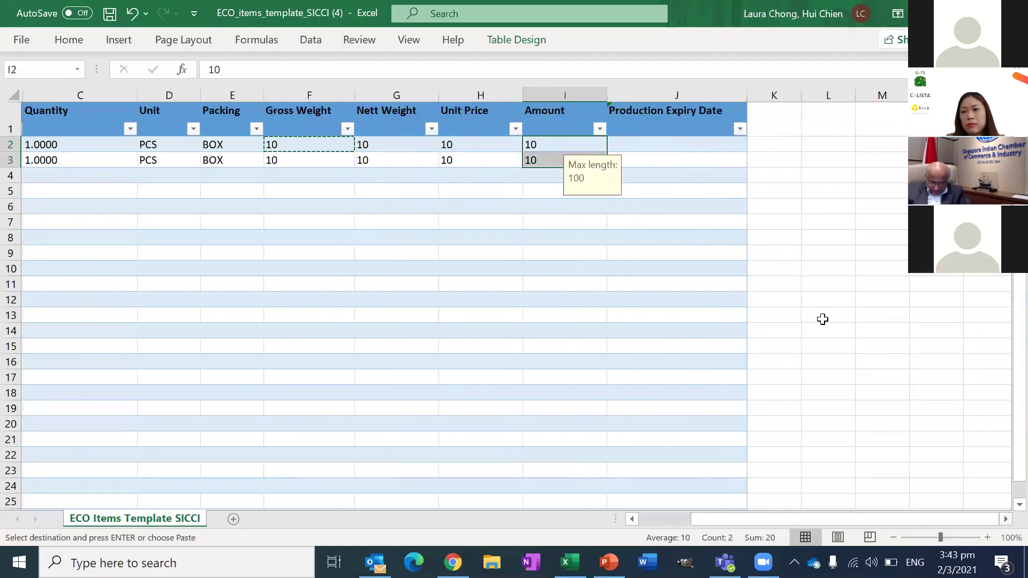
click(632, 141)
text(1)
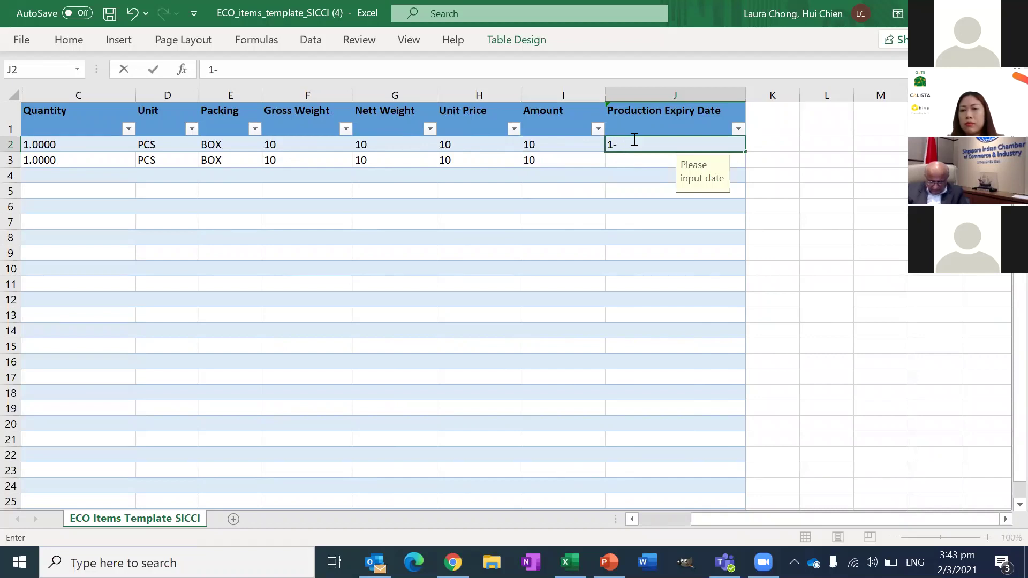
text(-03)
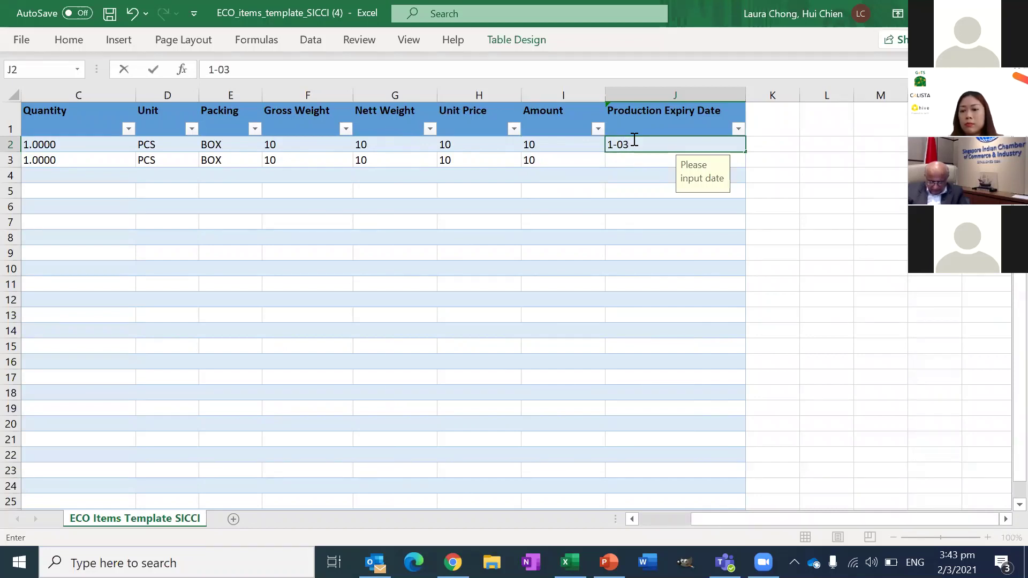
text(-2022)
key(Return)
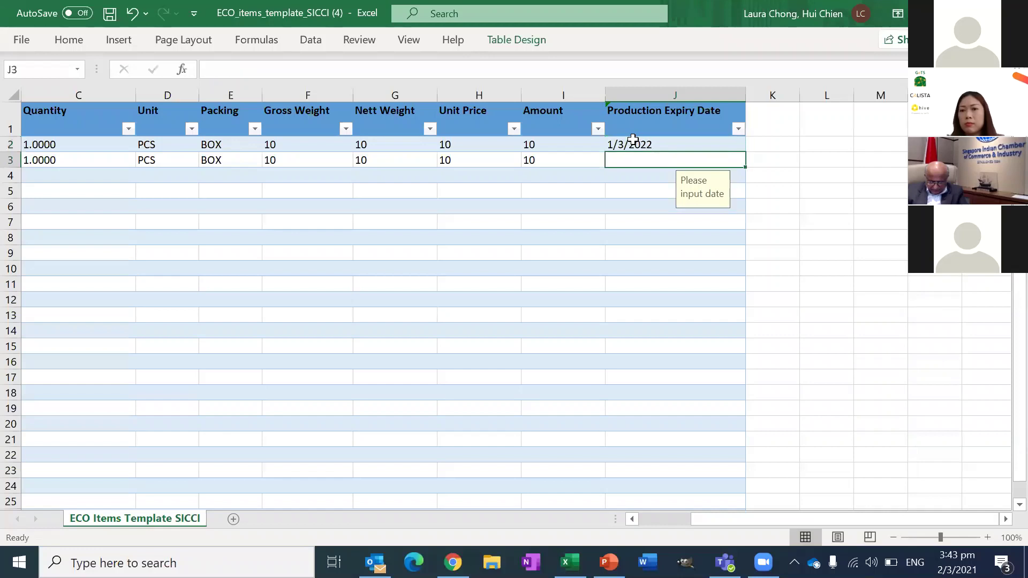
click(634, 144)
key(ctrl+c)
click(629, 160)
key(ctrl+v)
click(549, 199)
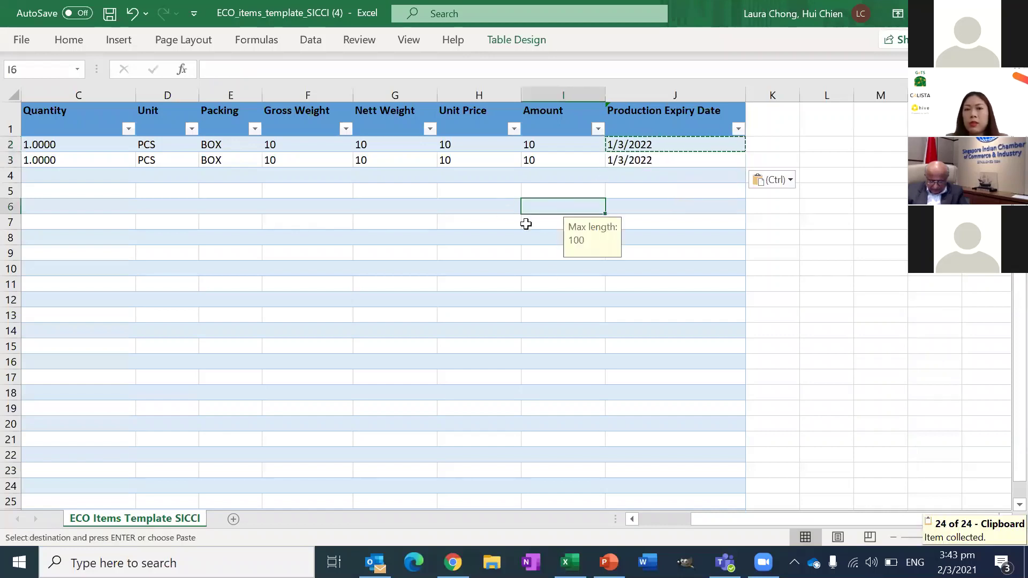
Step: Save the workbook as ECO_items_template_SICCI (4) in Downloads, replacing the existing file
click(28, 36)
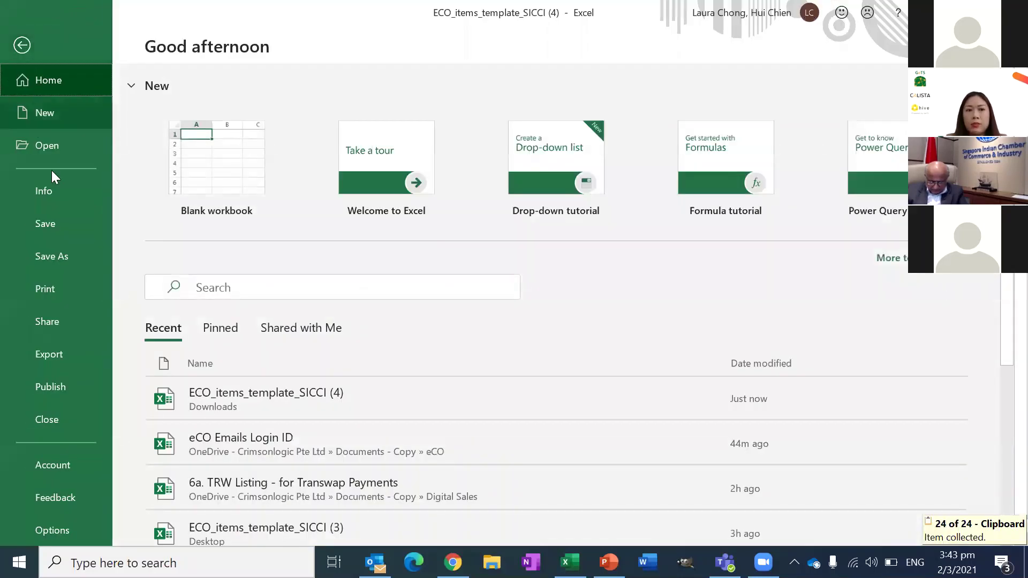
click(62, 262)
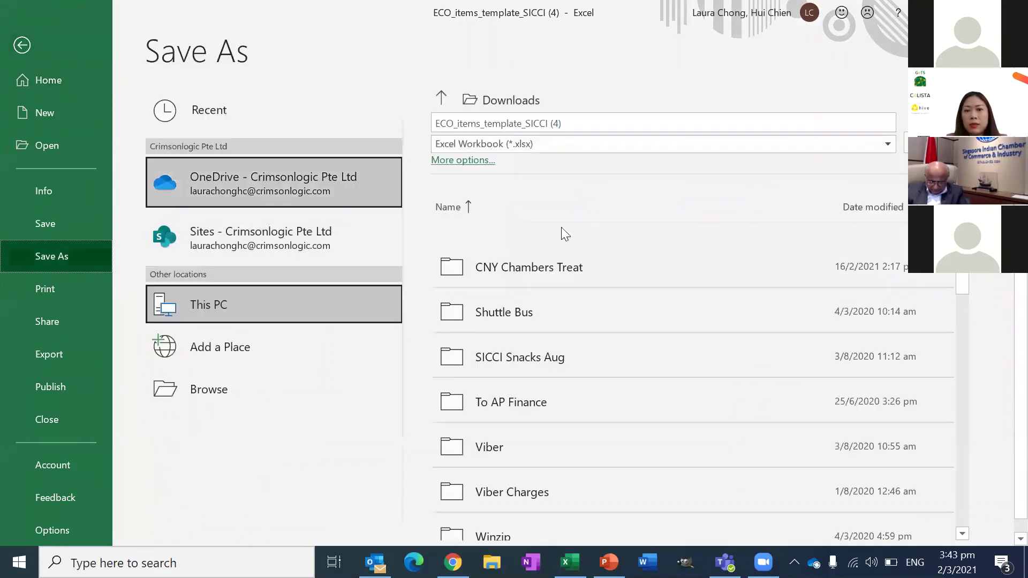
click(906, 143)
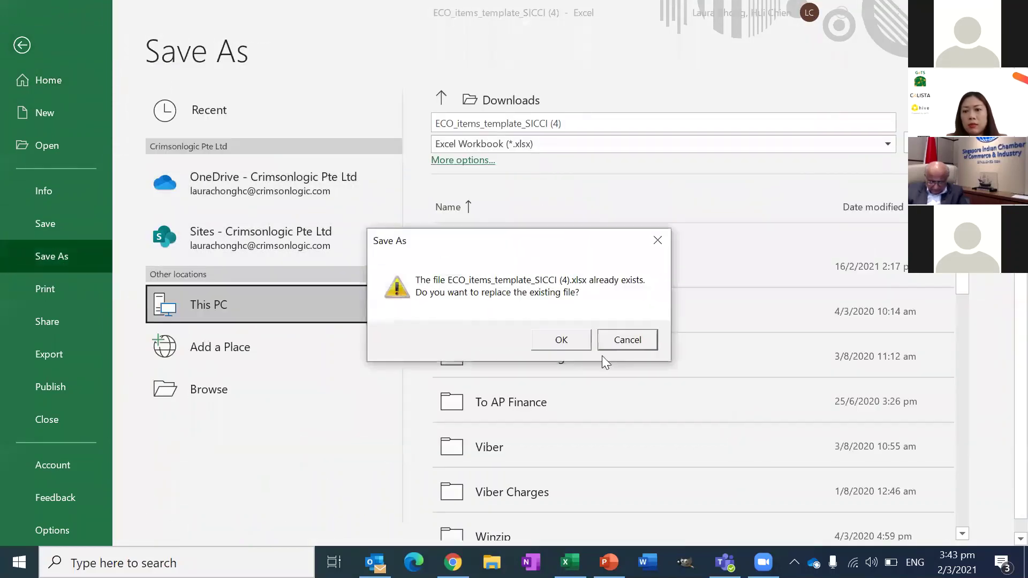
click(562, 342)
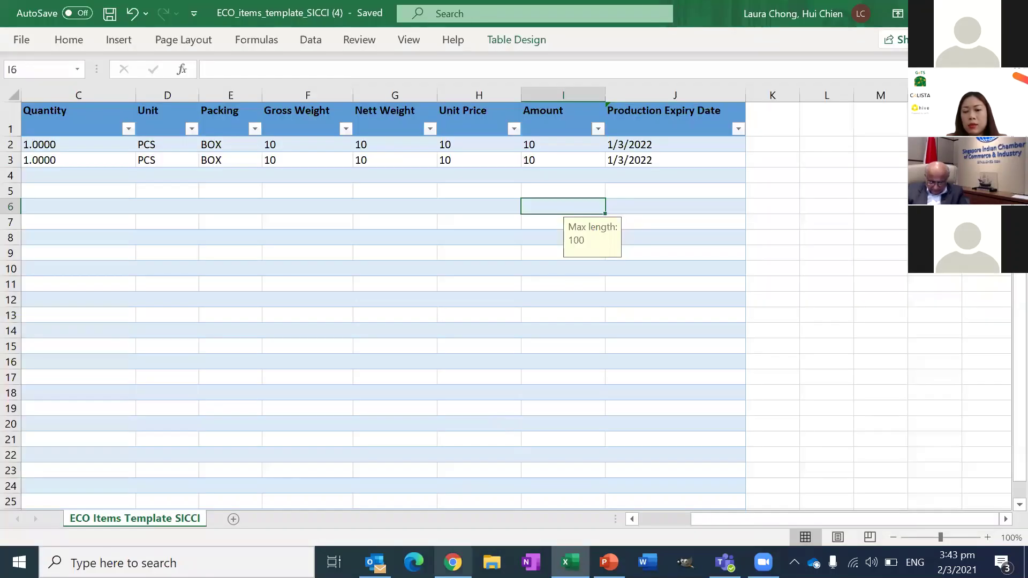
Step: Switch to the ECO application in Chrome and open the item file upload for the certificate
mouse_move(453, 562)
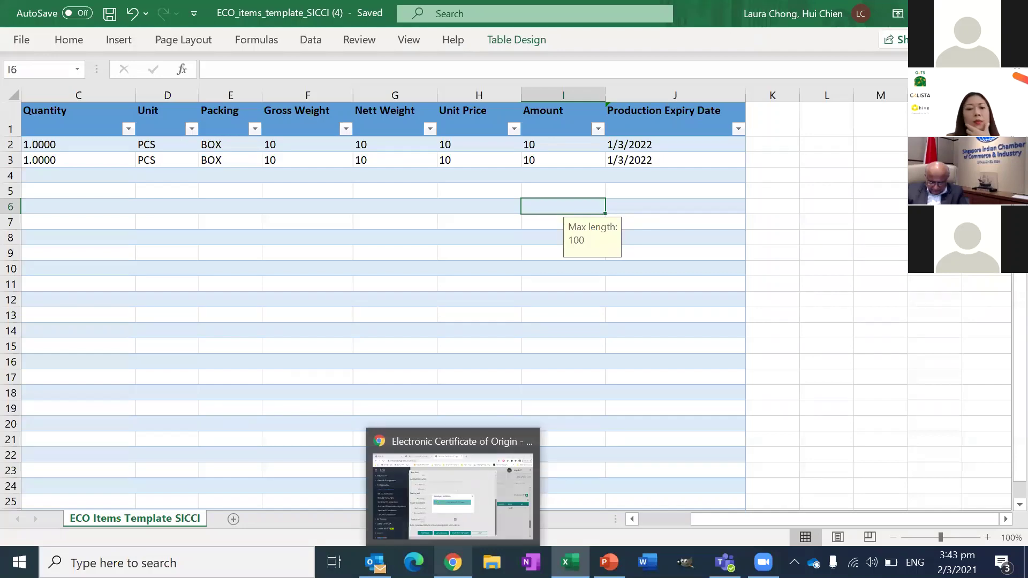
click(452, 471)
click(641, 270)
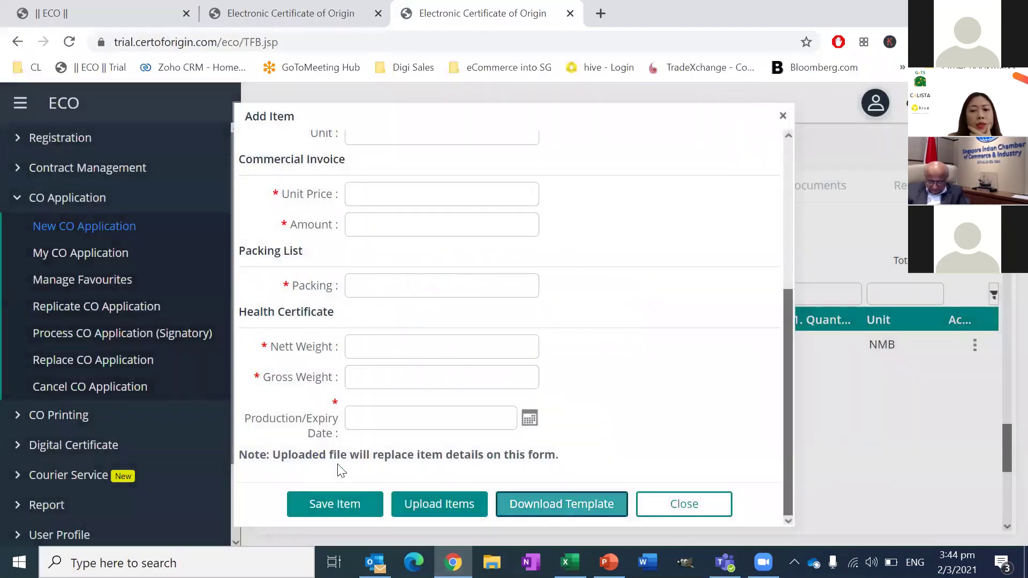
click(444, 505)
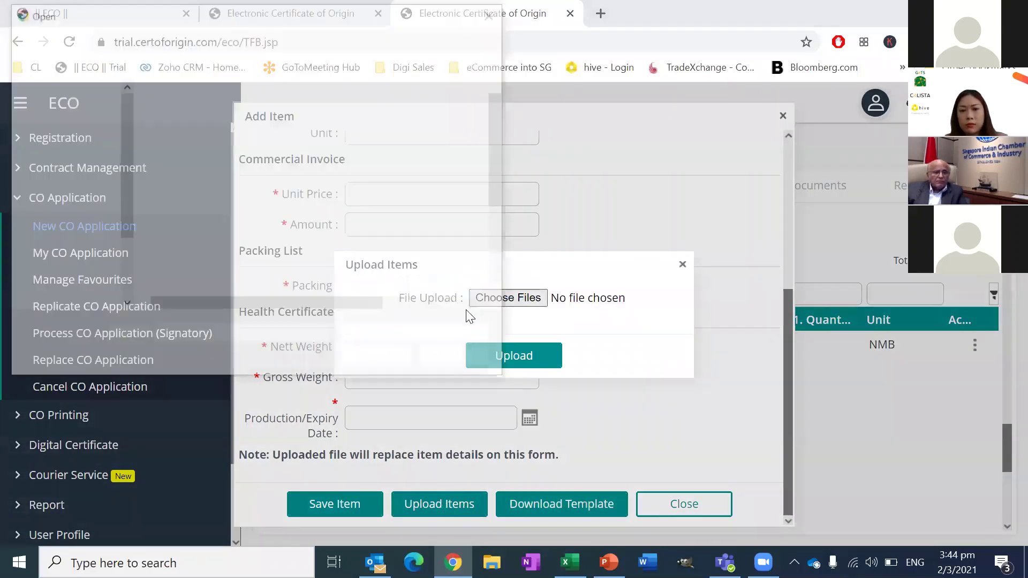
click(474, 301)
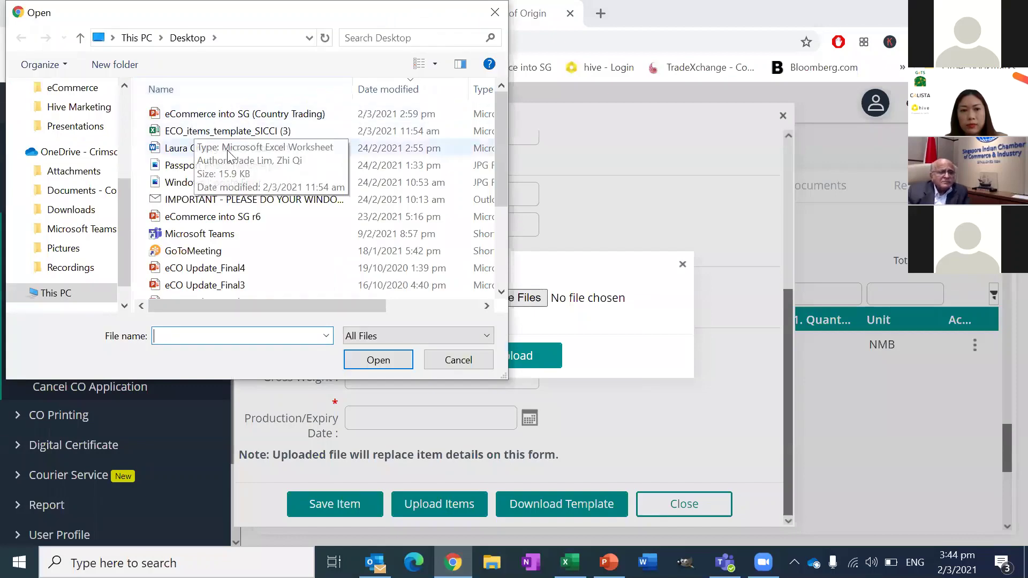
click(378, 89)
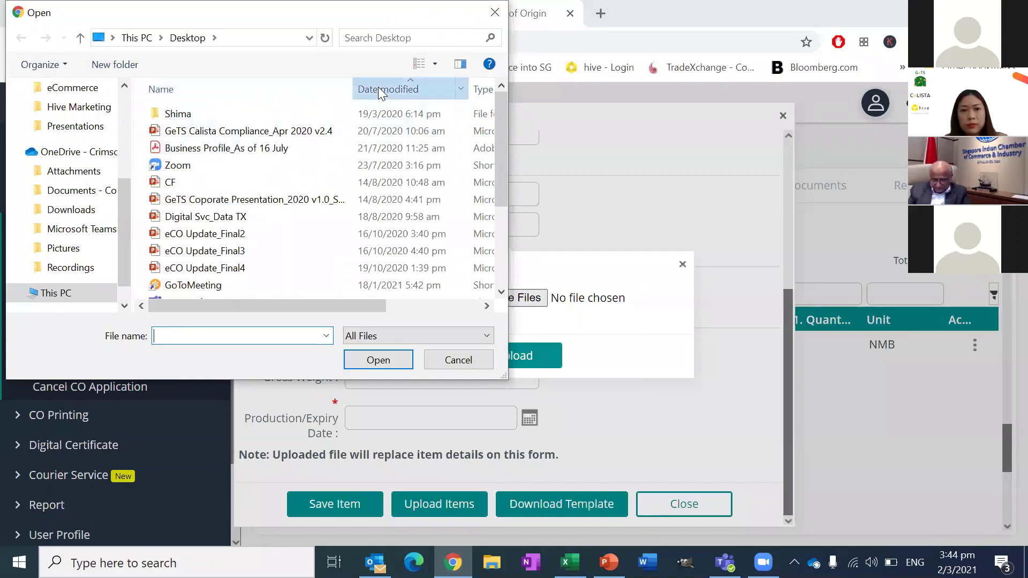
click(378, 89)
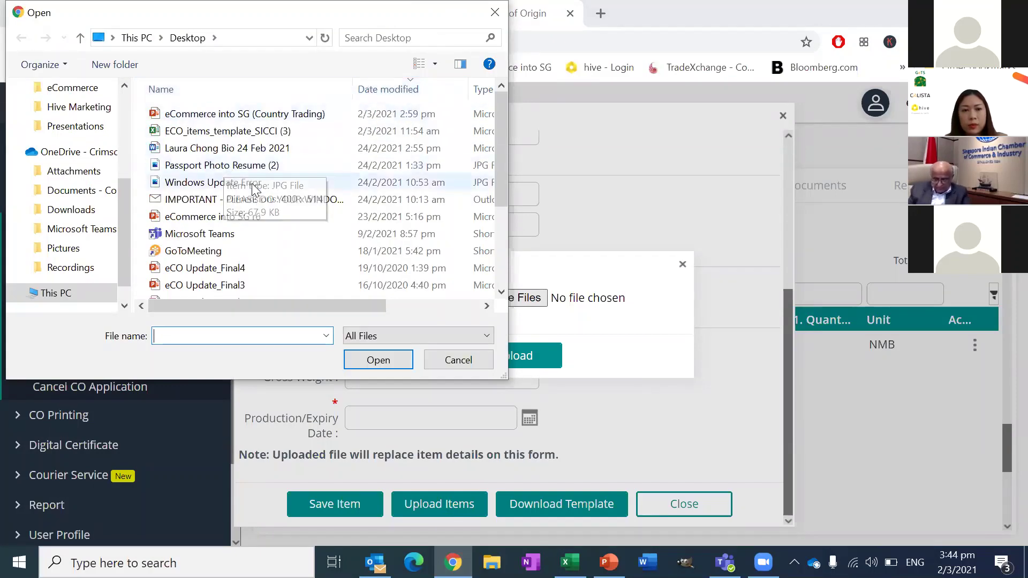
scroll(294, 227, down, 3)
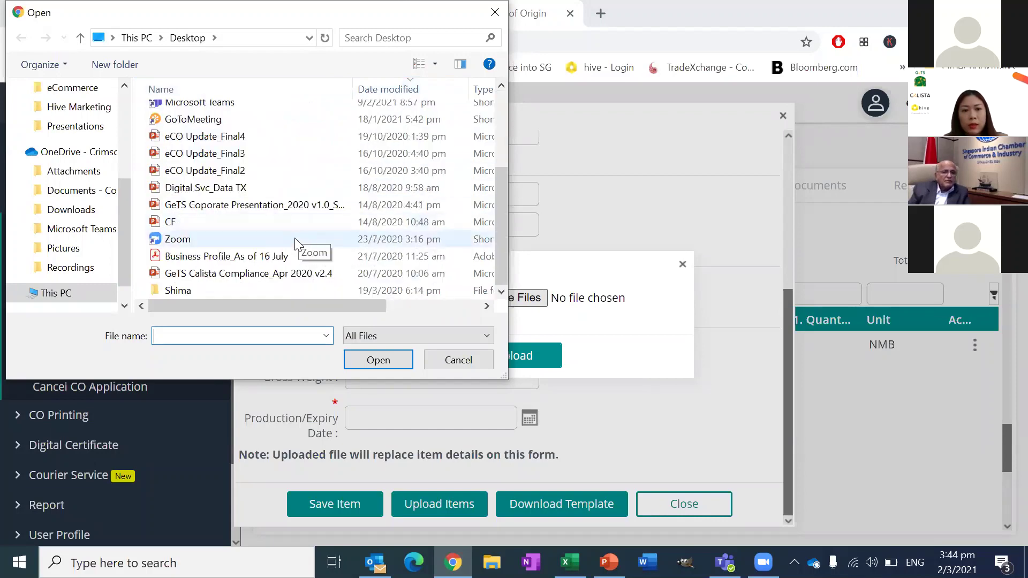
scroll(294, 233, up, 3)
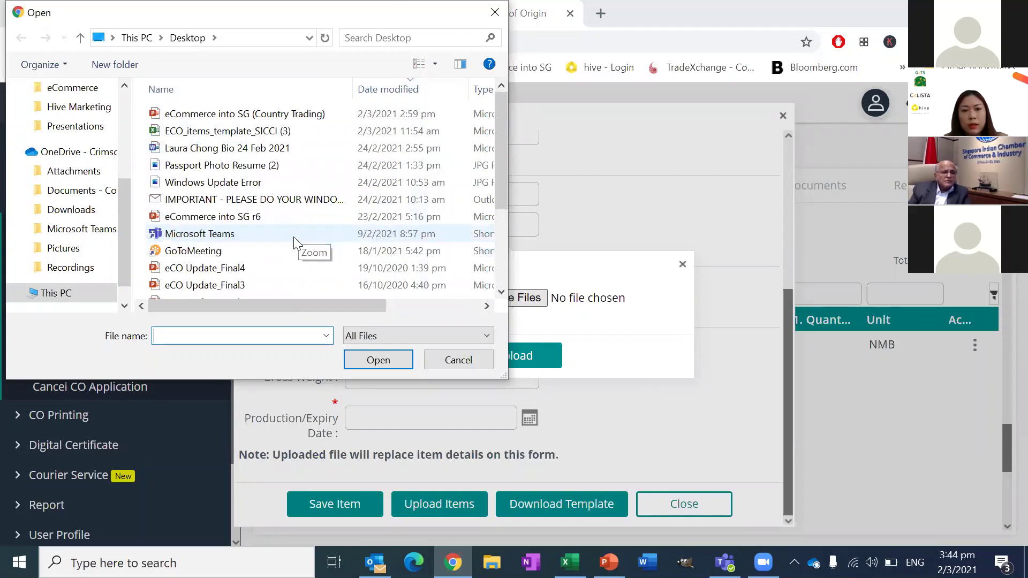
click(456, 362)
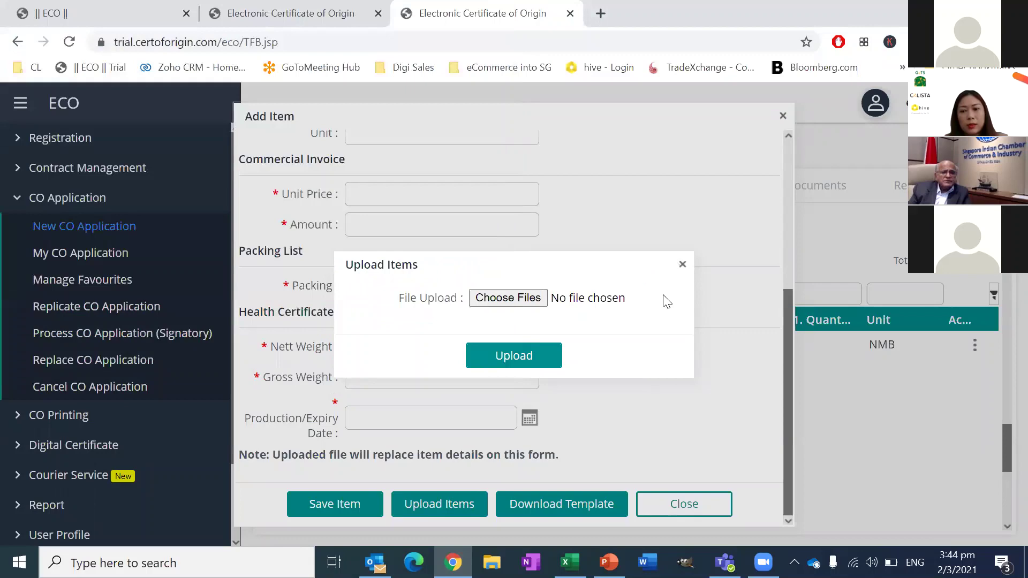
Step: Switch to Excel and save a copy of the workbook as ECO_items_template_SICCI (4) on the Desktop
click(570, 562)
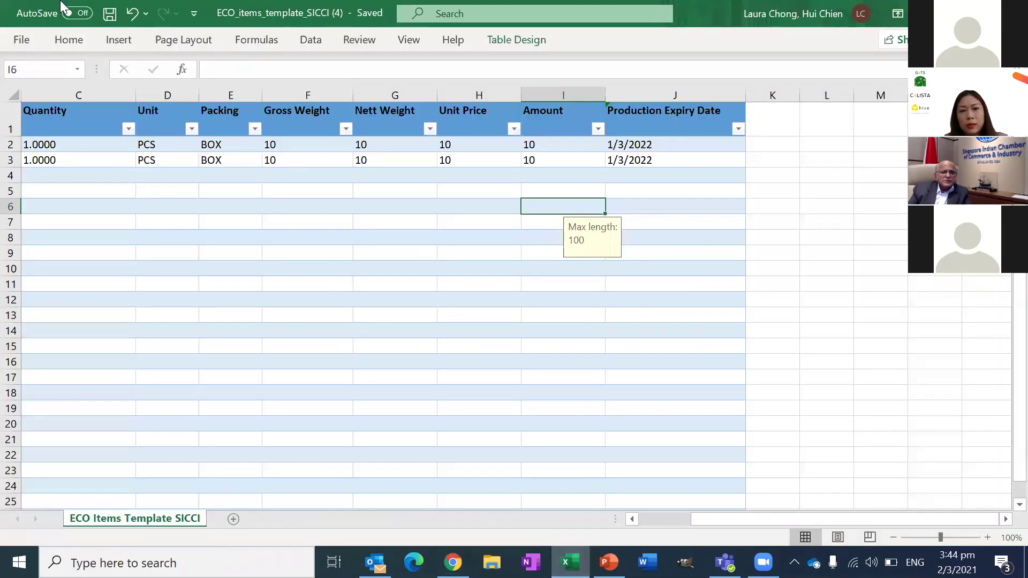
click(22, 40)
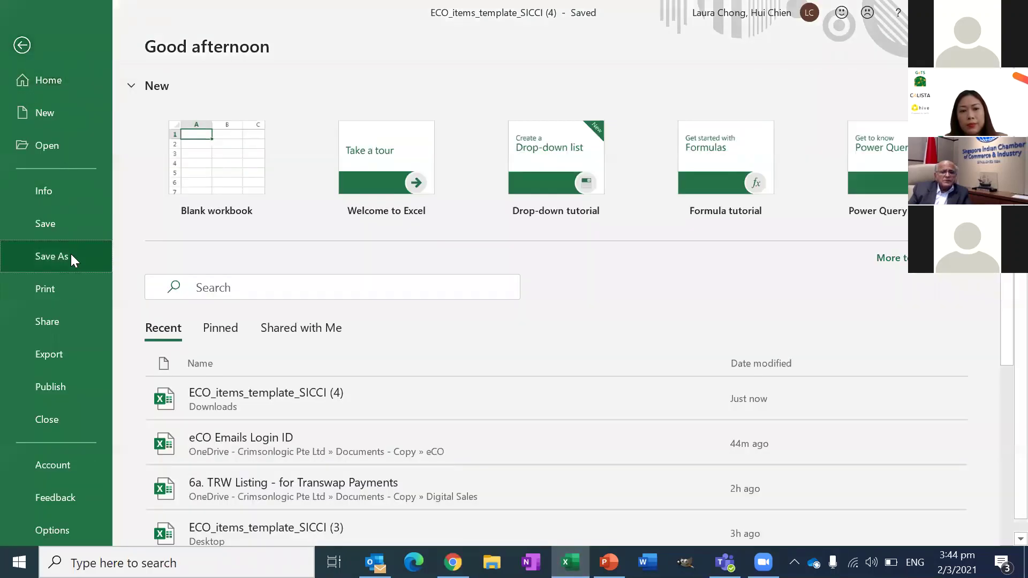
click(70, 259)
click(253, 383)
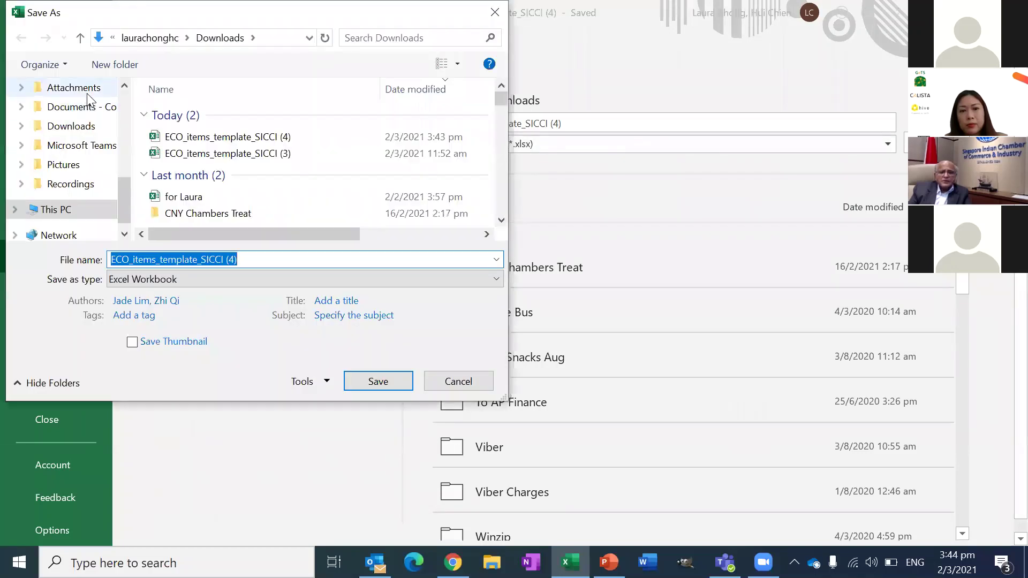
scroll(123, 95, up, 6)
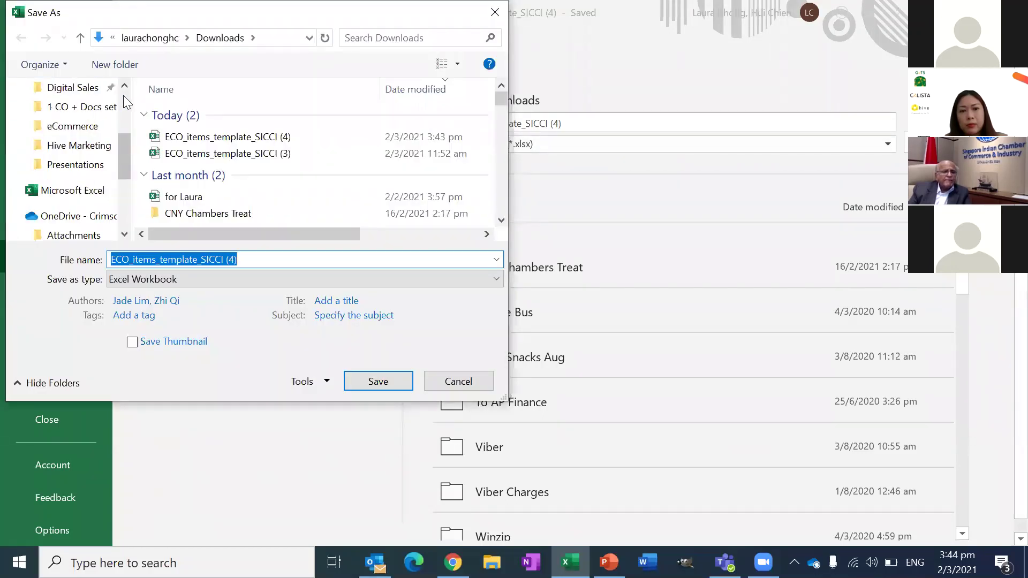
click(98, 113)
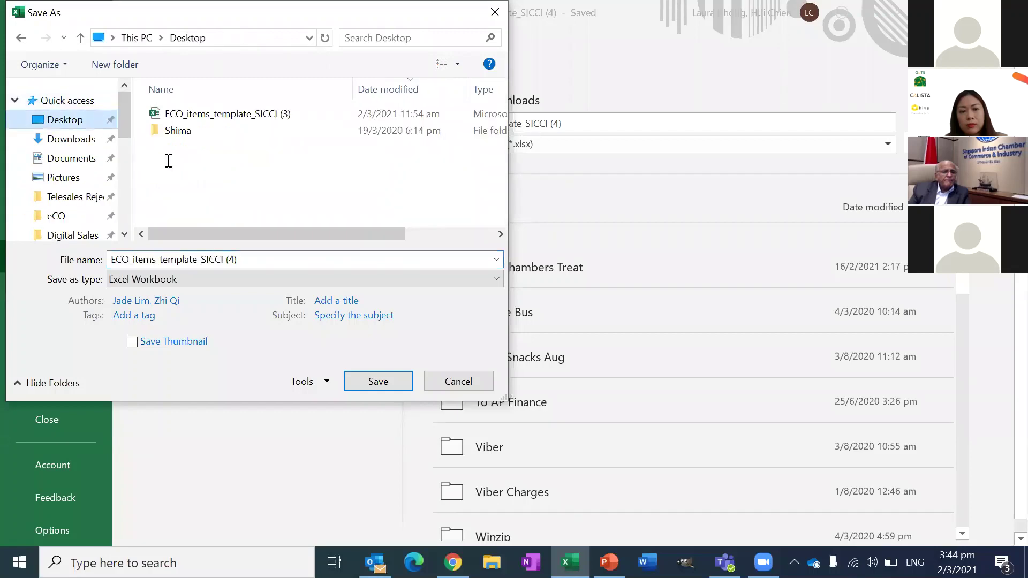
click(379, 381)
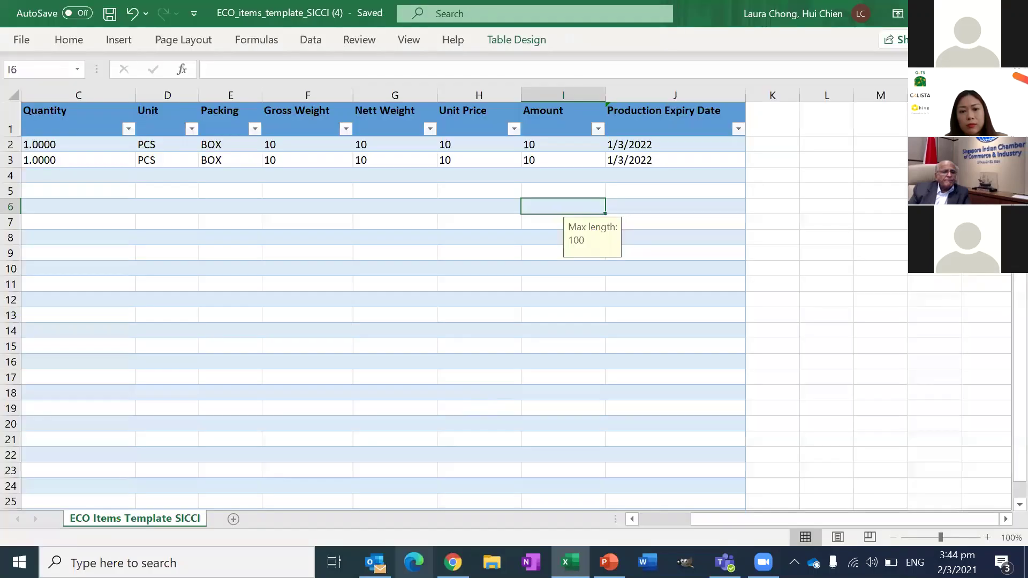
Step: Switch to Chrome, upload ECO_items_template_SICCI (4) from the Desktop as the certificate's items, and close the item form
click(453, 563)
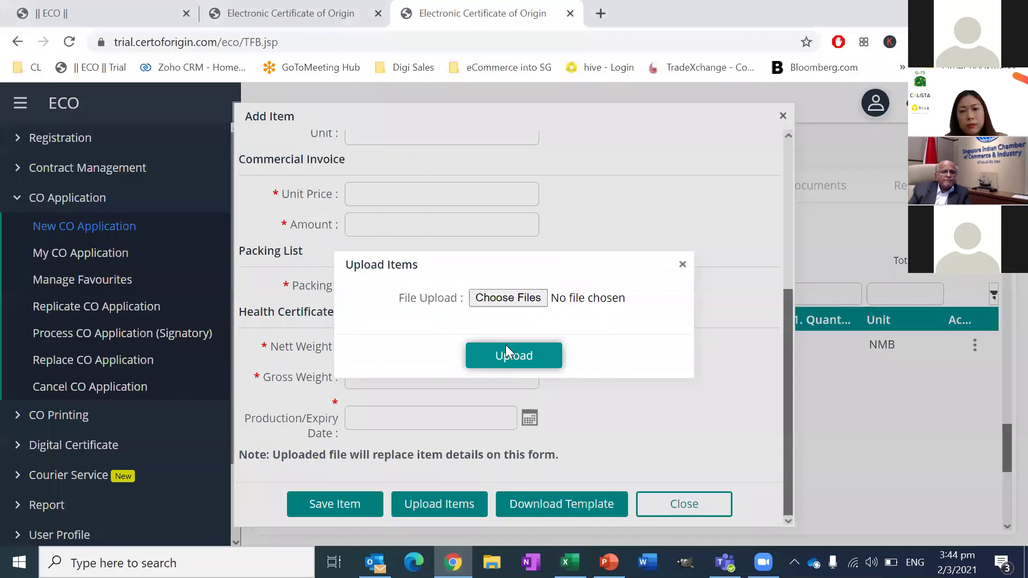
click(509, 298)
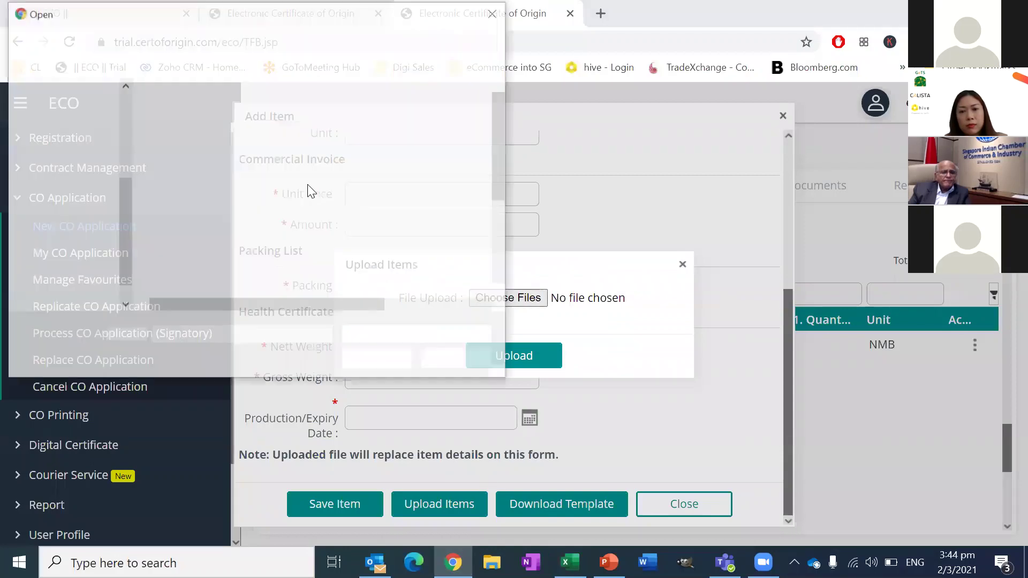
click(256, 119)
double_click(256, 119)
click(490, 349)
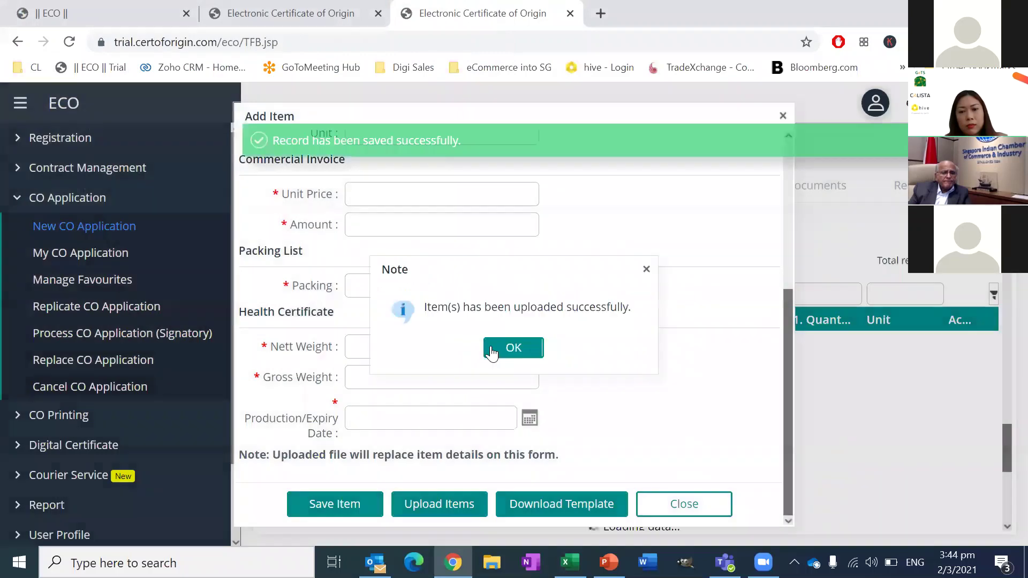
click(492, 350)
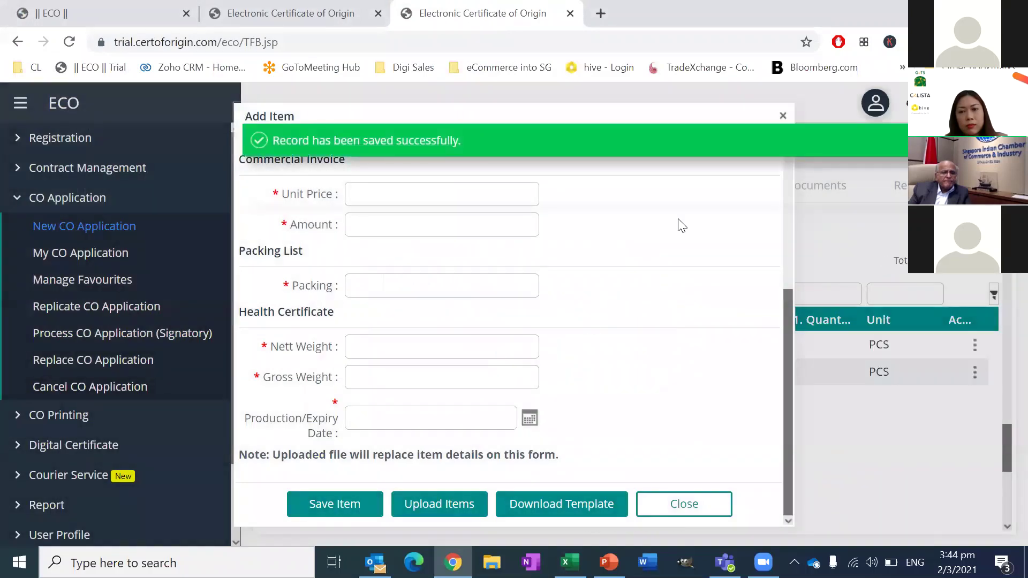
click(783, 116)
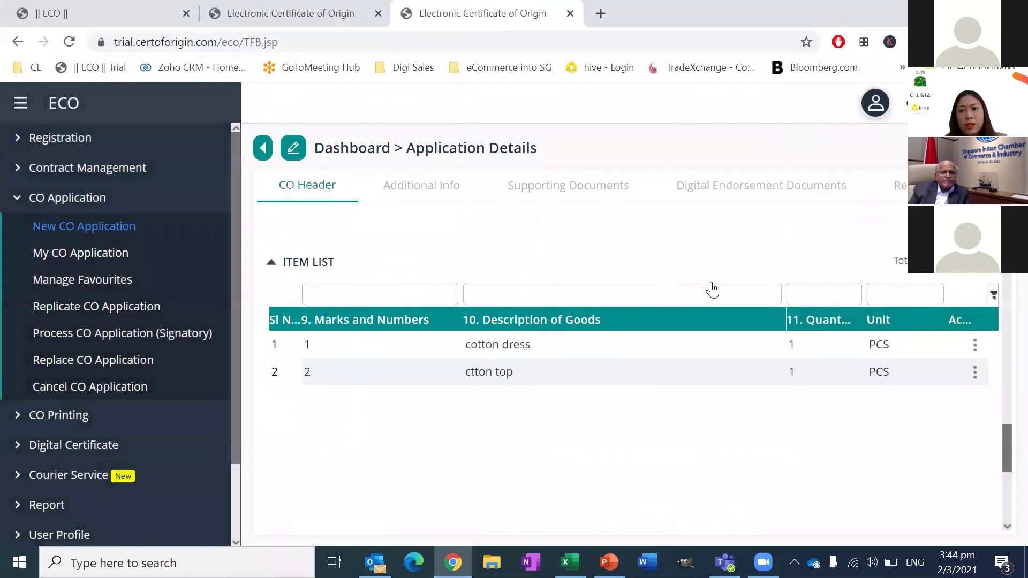
Step: Update the CO application with the uploaded items and dismiss the note about the digital endorsement documents
scroll(629, 426, down, 5)
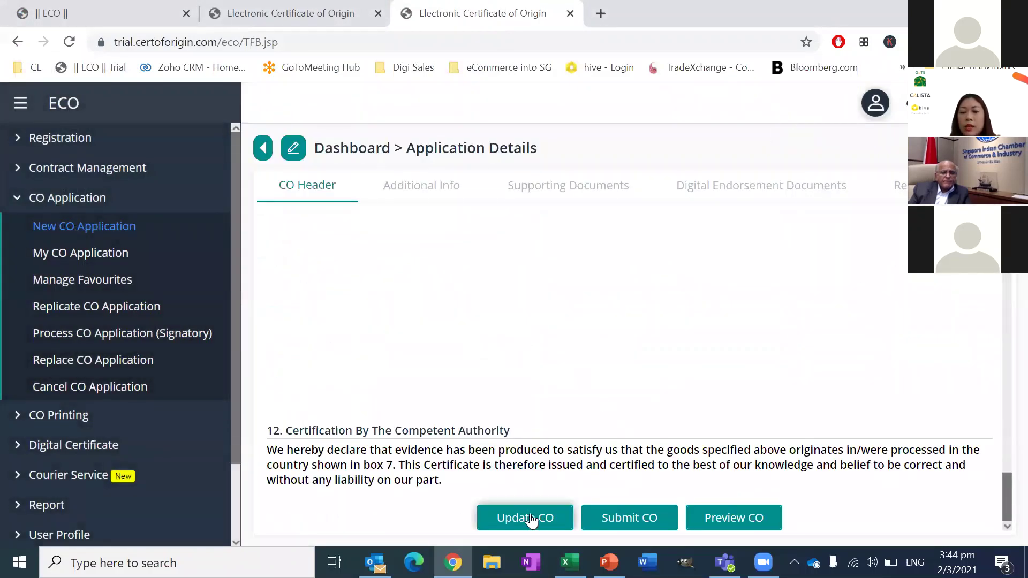
click(530, 513)
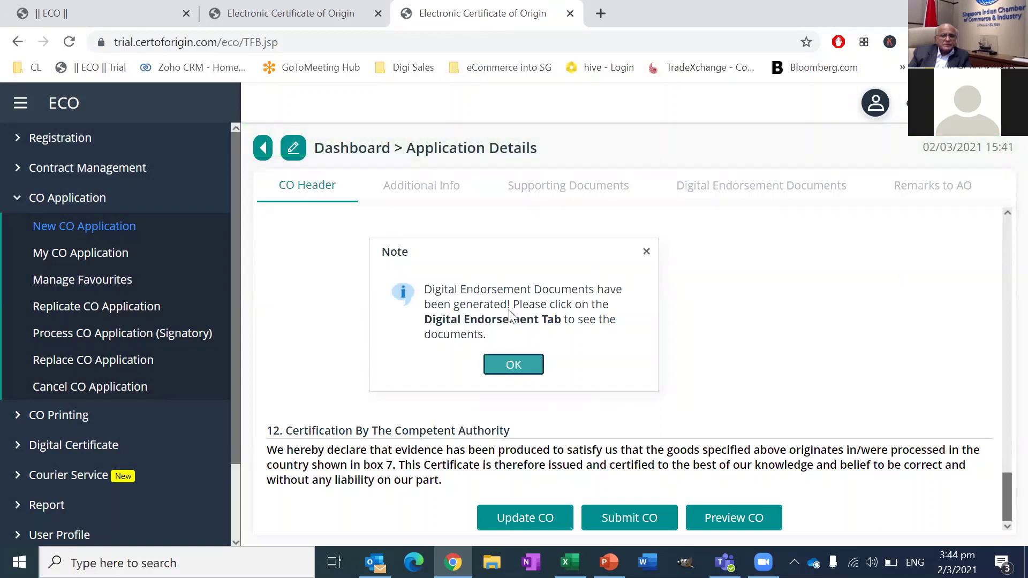
click(514, 365)
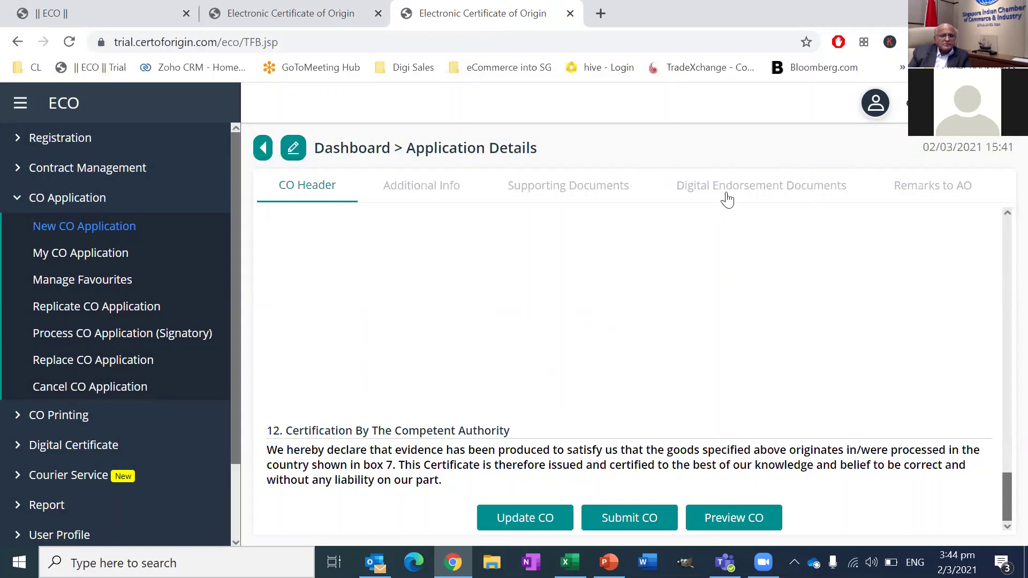
Step: Enter "contact consignee upon arrival." as the application remarks in the additional information
click(431, 194)
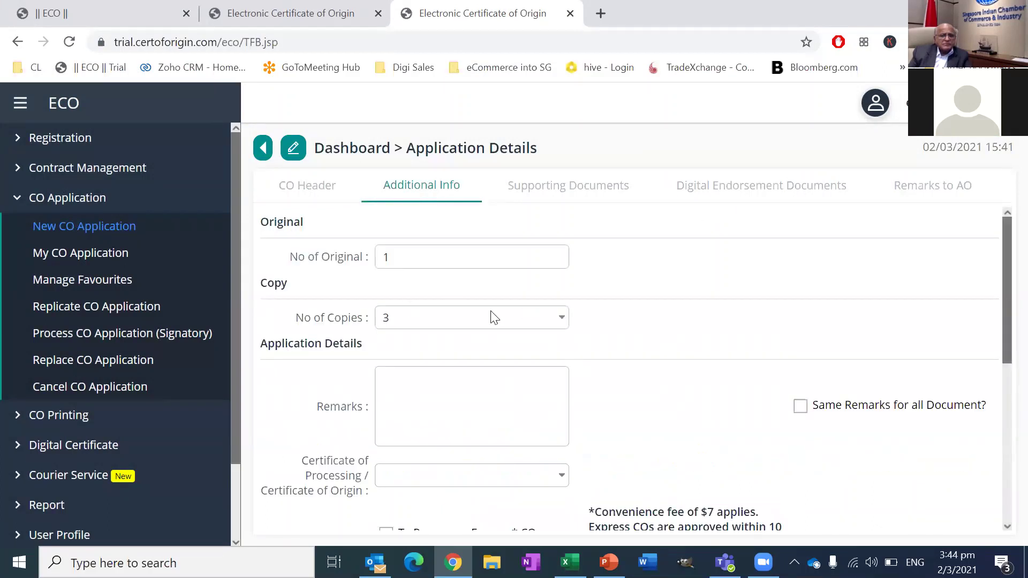
click(546, 320)
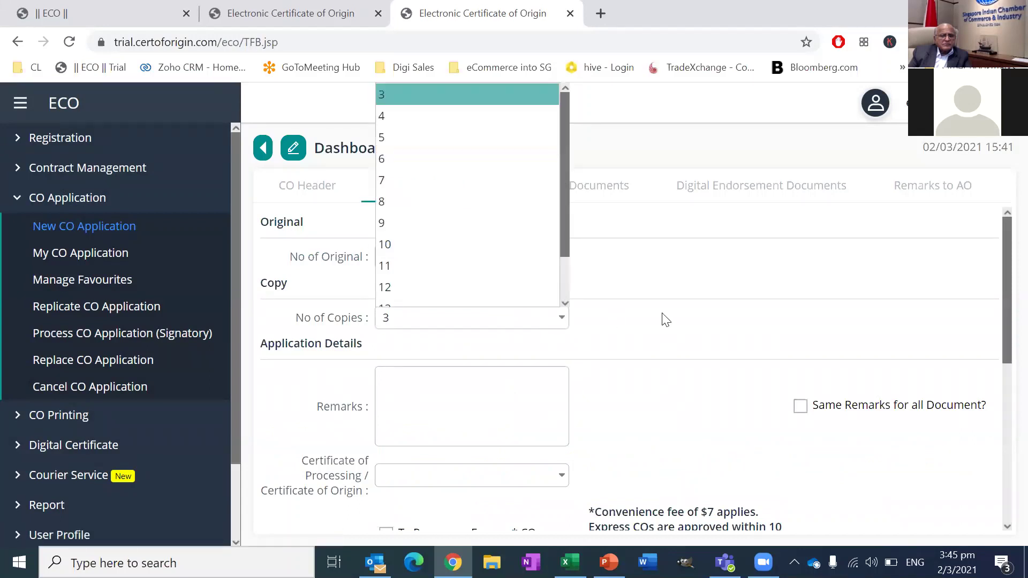
click(662, 322)
scroll(654, 337, down, 1)
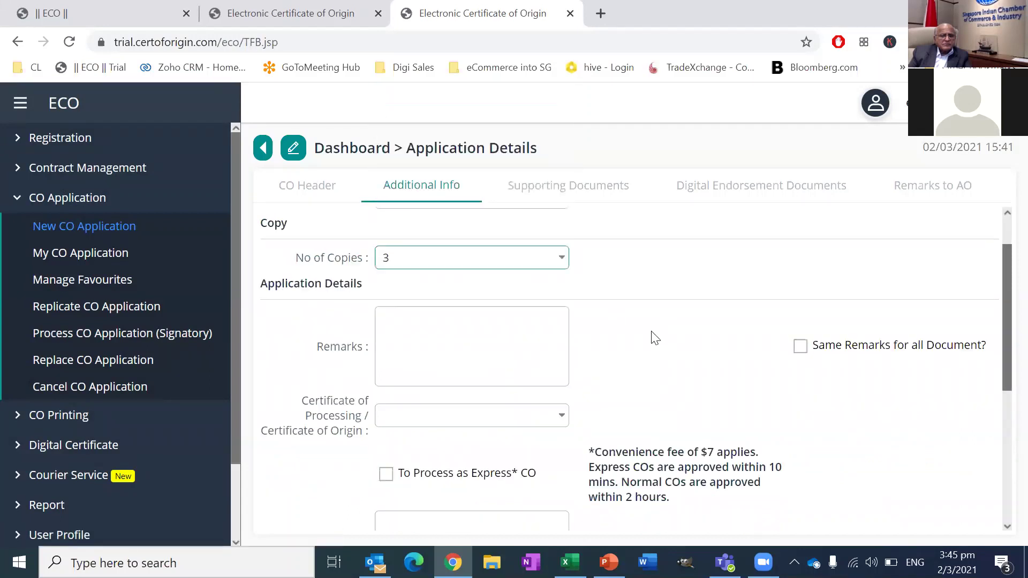
click(519, 333)
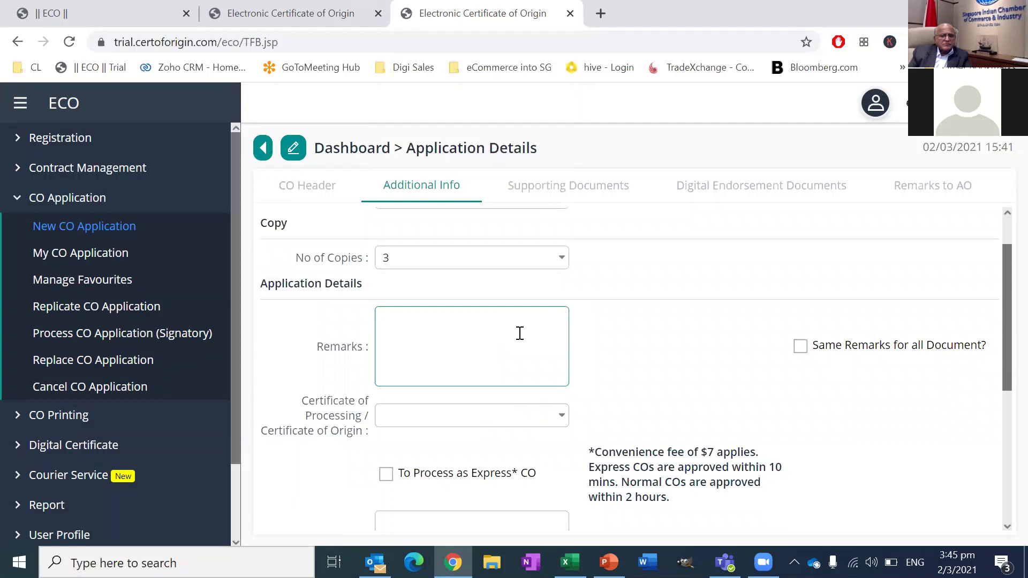
text(contact consig)
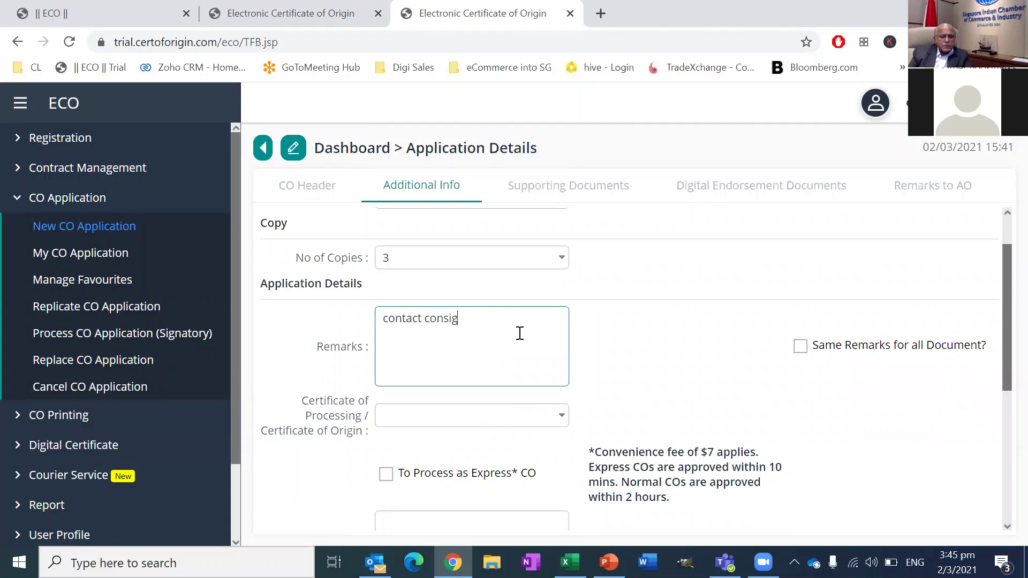
text(nee upon arrival.)
Step: Set the certificate type to Certificate of Origin and apply the same remarks to all documents
click(560, 413)
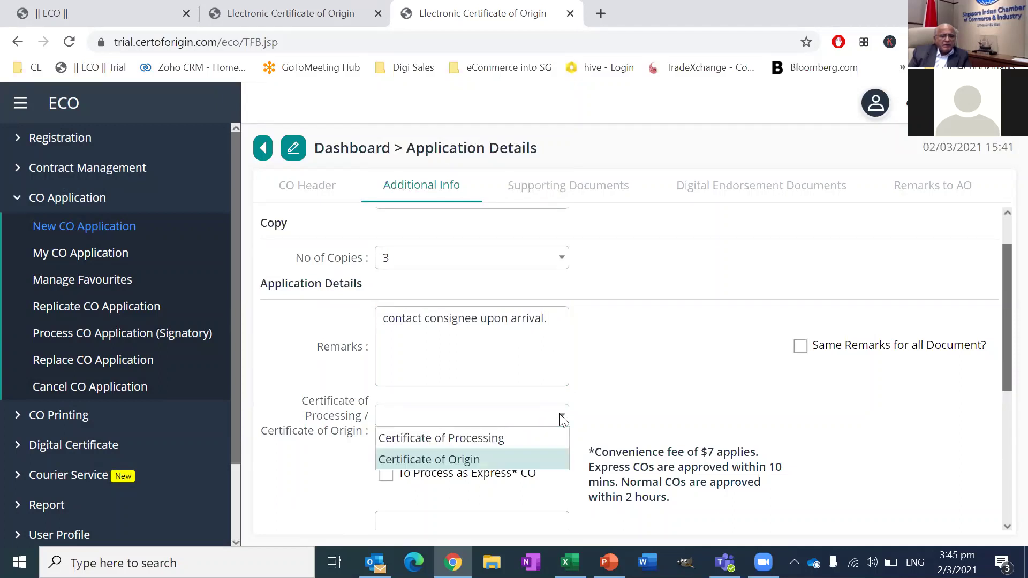
click(498, 459)
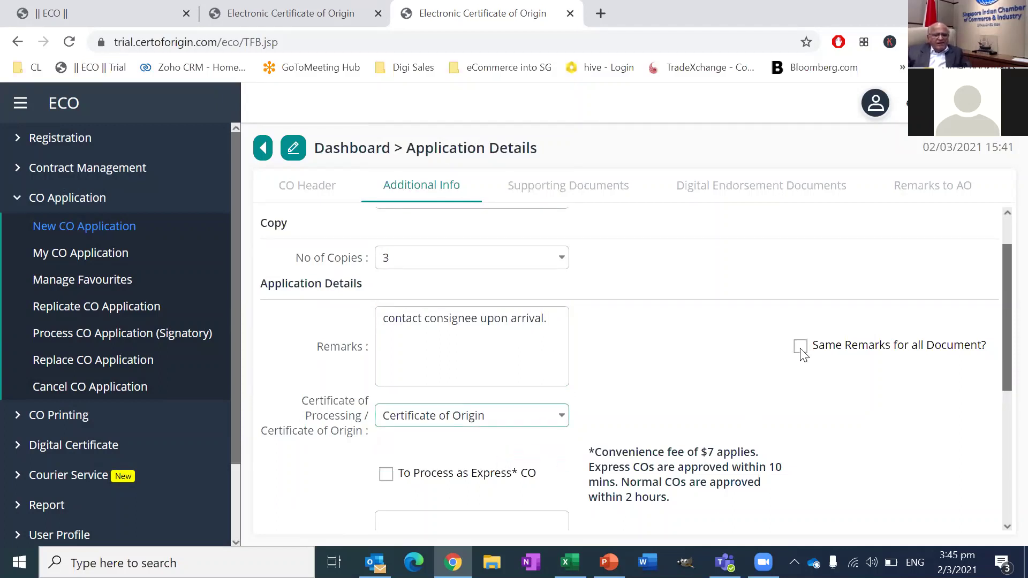
click(800, 346)
Step: Add a line 123456 to the packing list remarks and ttt to the health certificate remarks, and update the record
scroll(653, 409, down, 3)
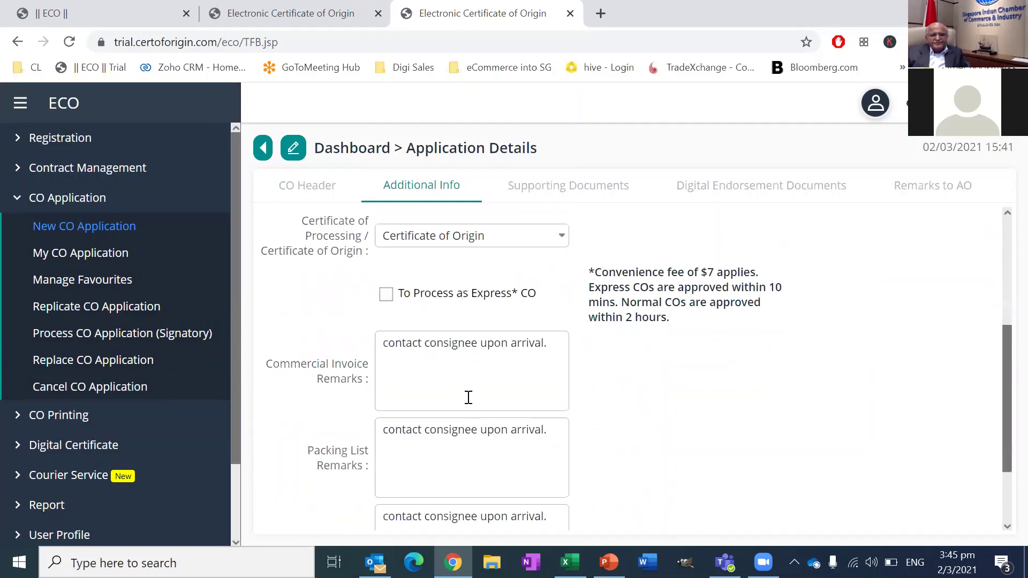
click(554, 438)
text(123456)
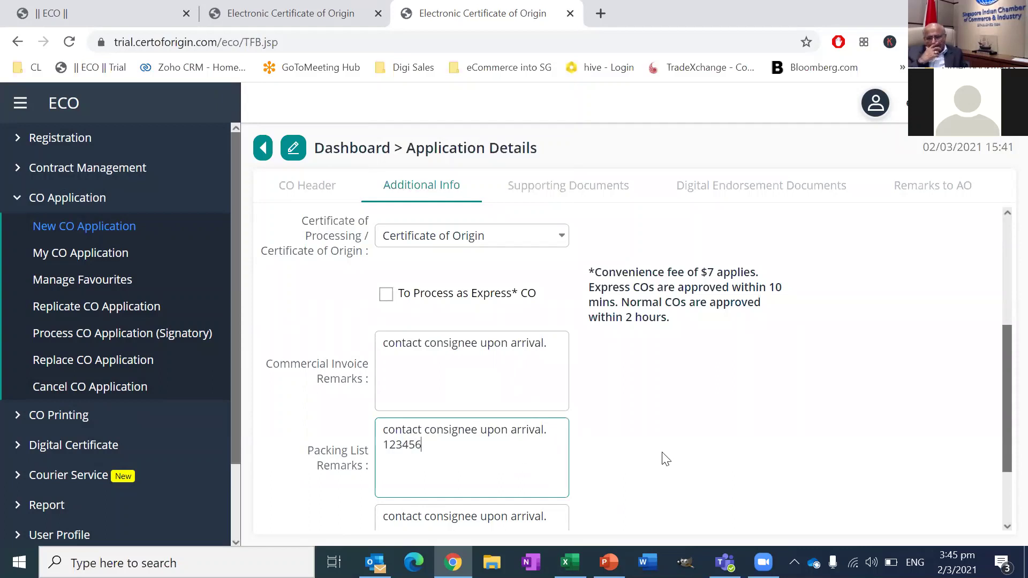
scroll(667, 458, down, 1)
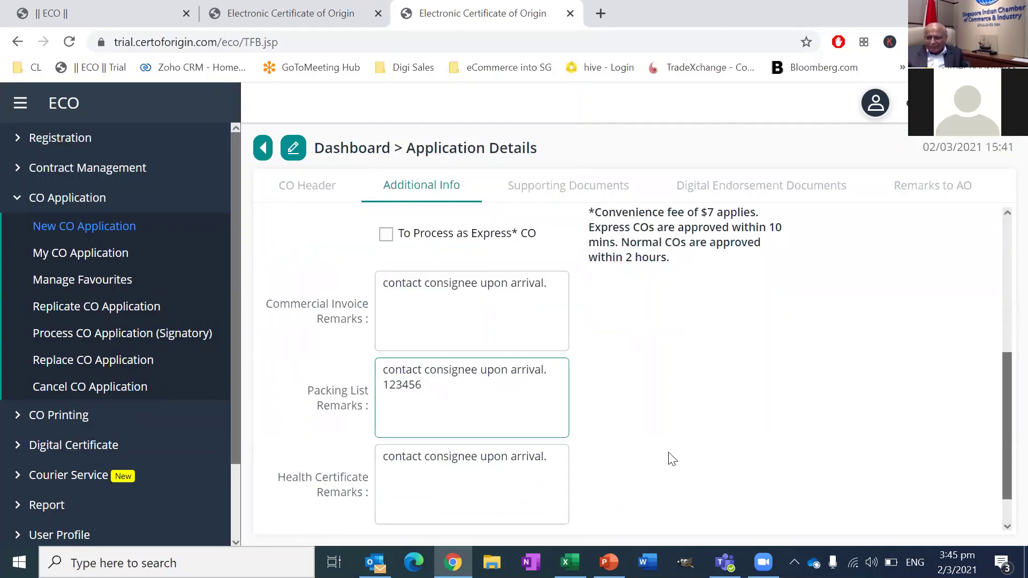
click(560, 455)
text(ttt)
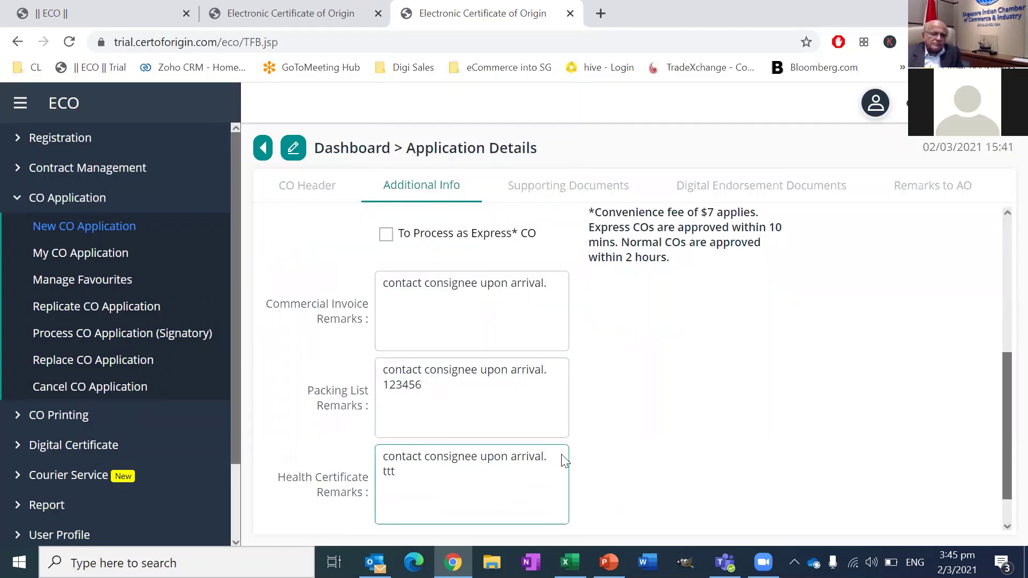
scroll(560, 458, down, 1)
click(625, 503)
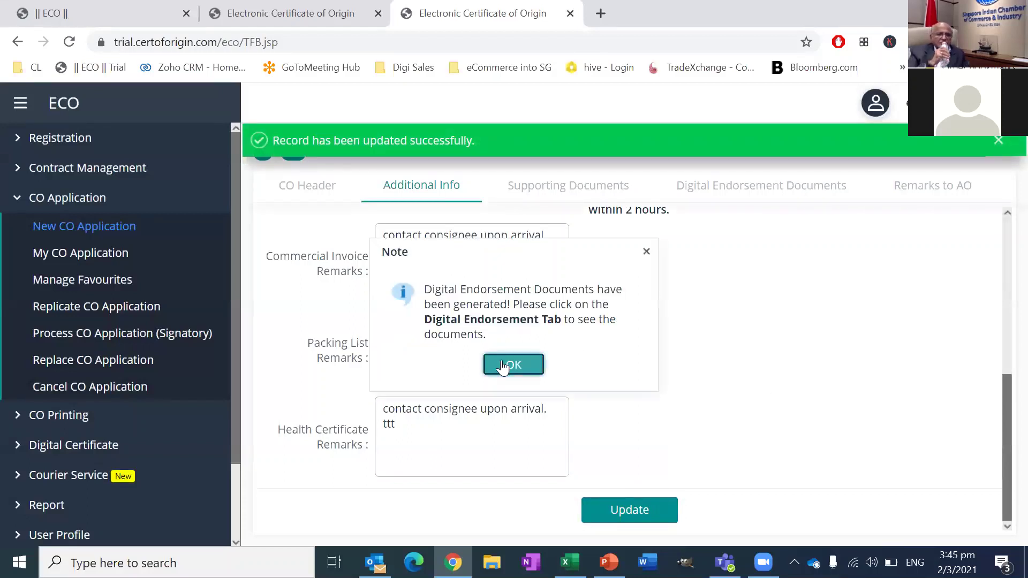
Step: Dismiss the digital endorsement note and open the application's supporting documents
click(502, 364)
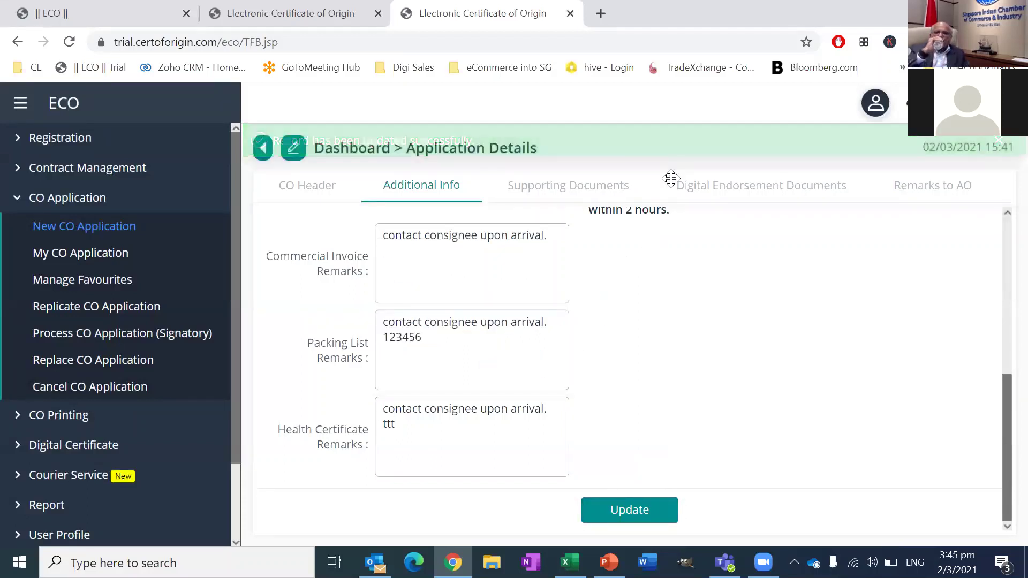
click(533, 191)
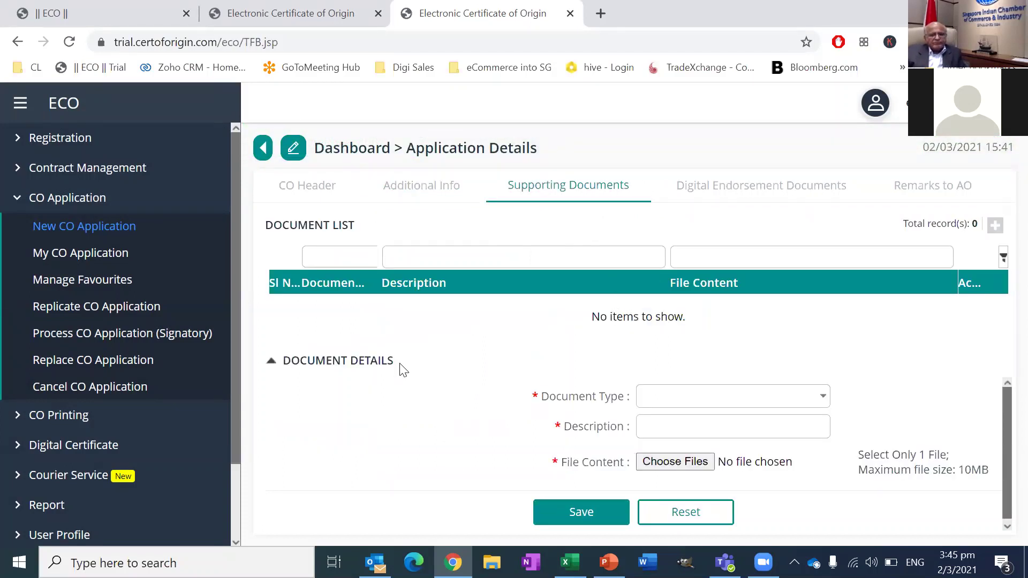
Step: Fill in a supporting document of type 001-Bill of Lading/Airway Bill from Supplier country with the description BL
click(820, 397)
scroll(816, 350, down, 2)
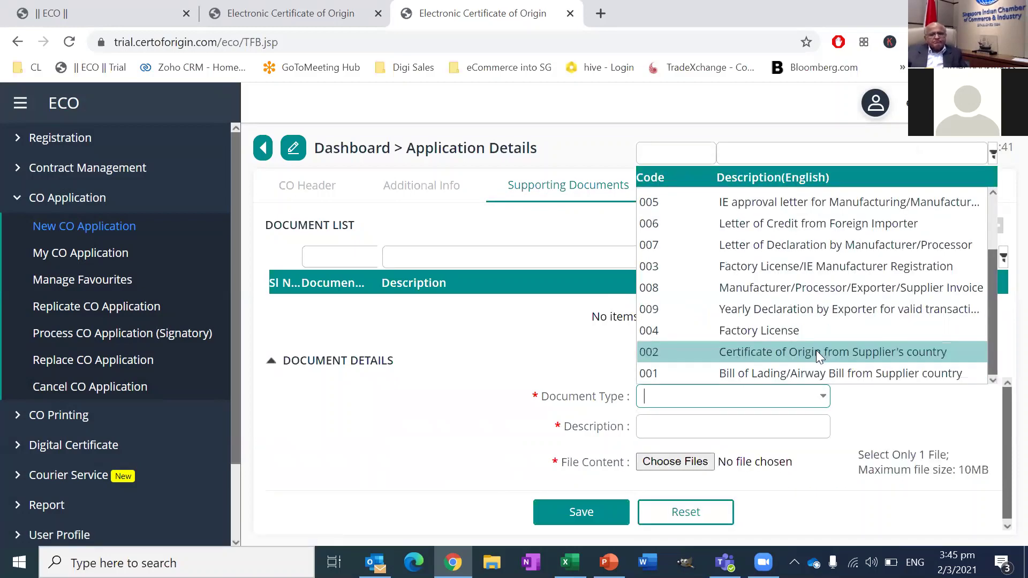
click(803, 375)
click(742, 419)
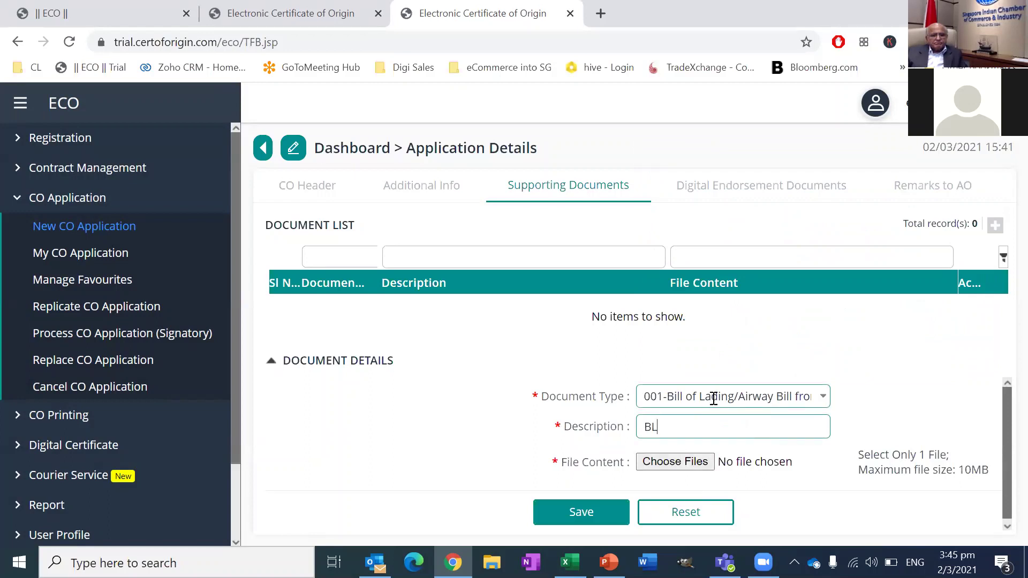
Step: Set the supporting document's type to 999-Other Documents and its description to Permit
click(822, 401)
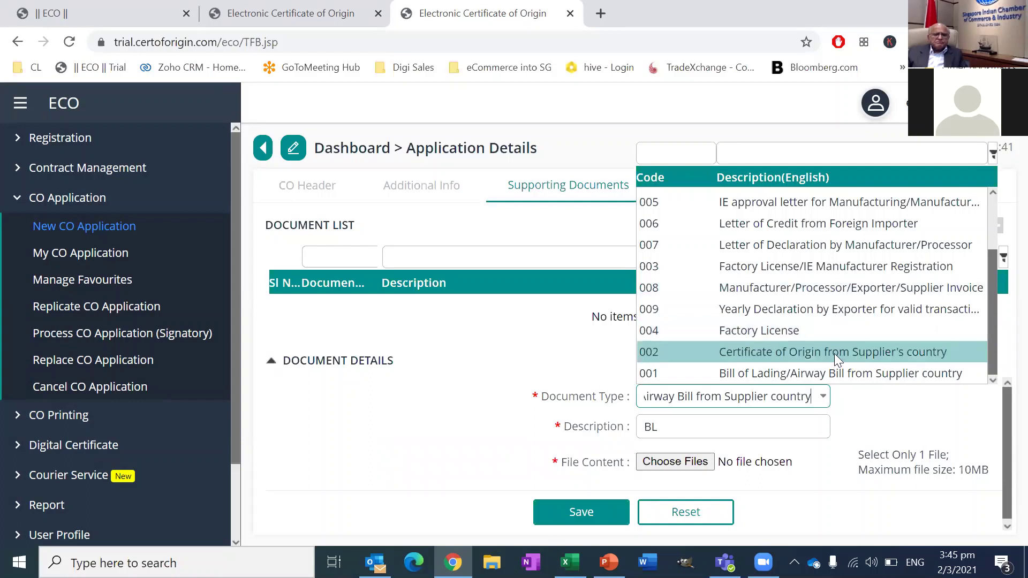
scroll(831, 336, up, 2)
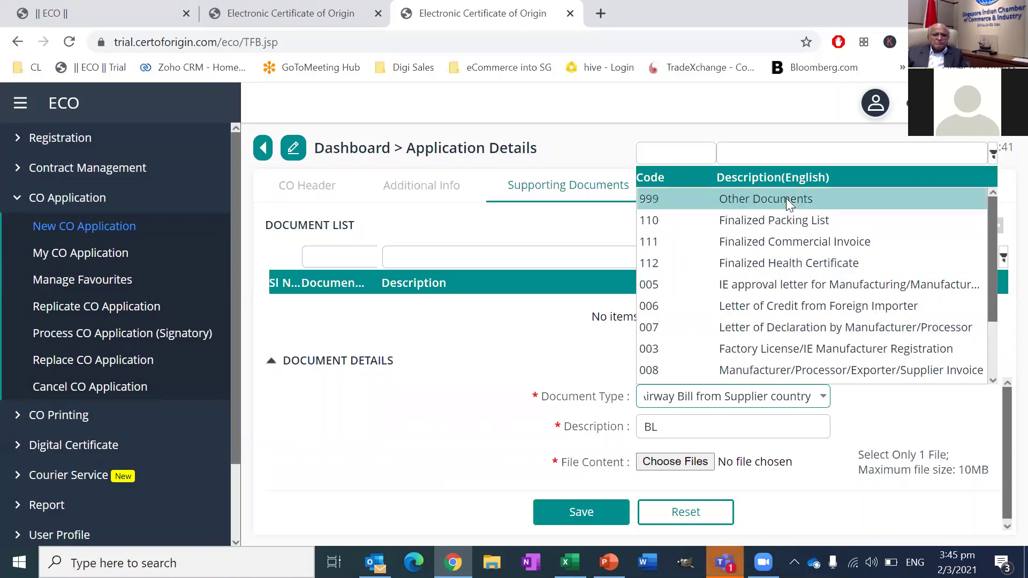
click(787, 199)
click(621, 427)
text(Permit)
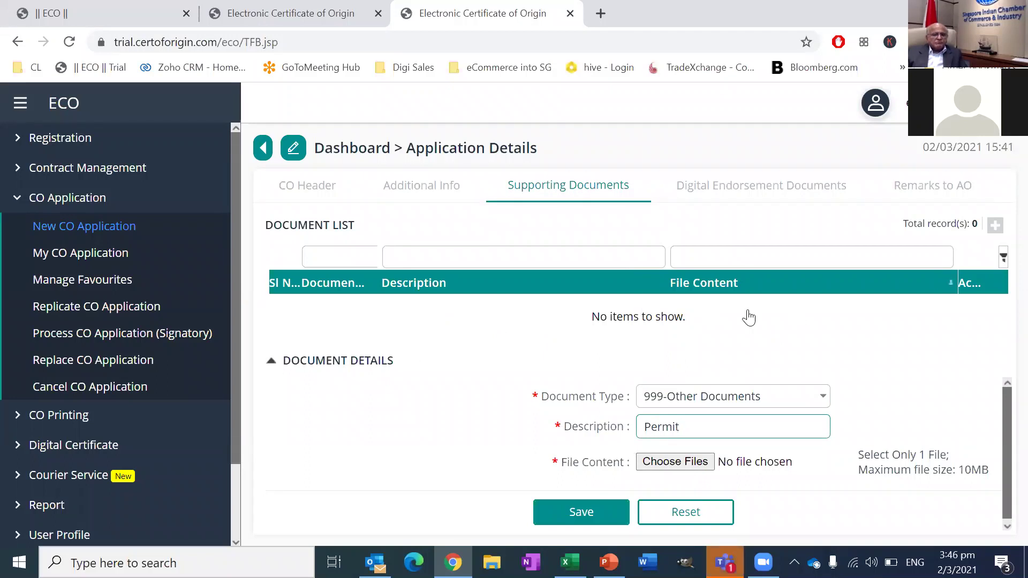
Step: Open the system-generated commercial invoice among the digital endorsement documents and check its draft title, number, goods and remarks
click(732, 198)
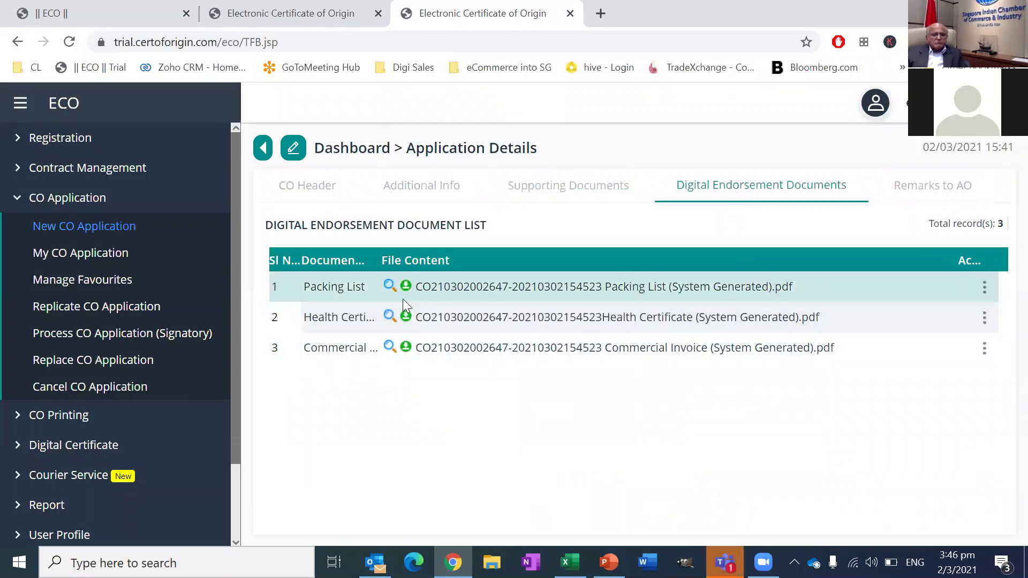
click(388, 347)
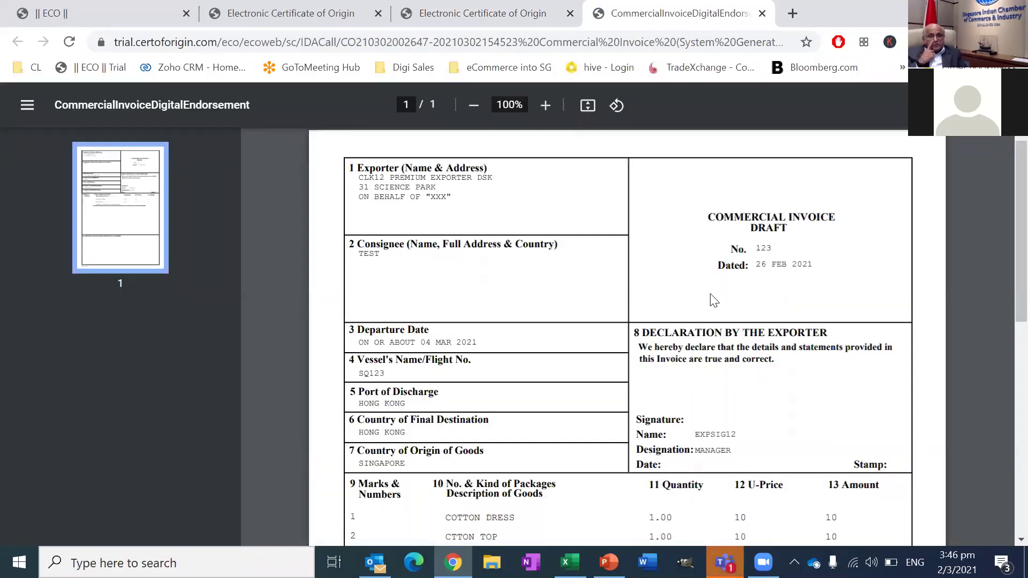
drag(750, 225, 807, 228)
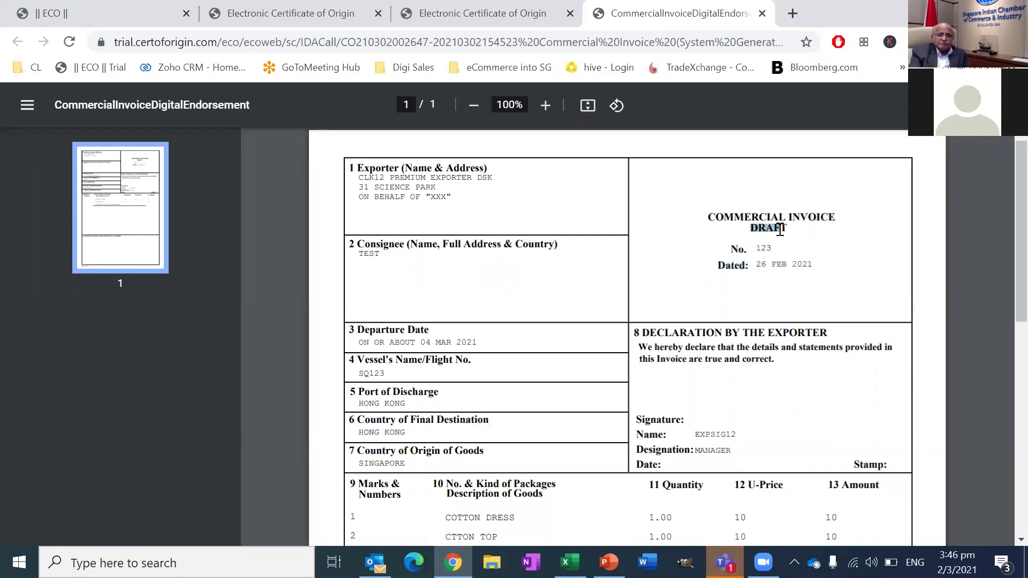
click(774, 281)
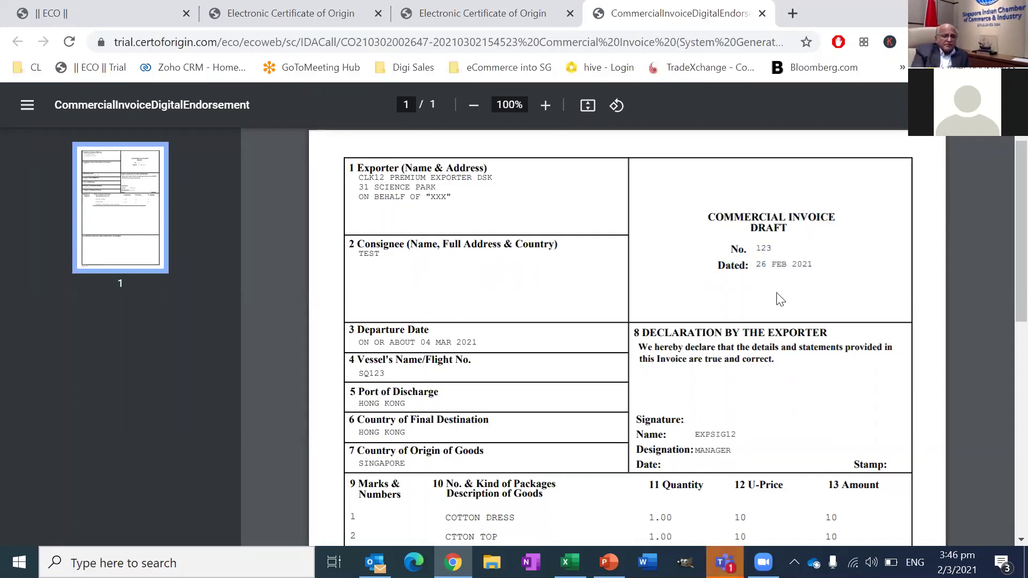
double_click(765, 248)
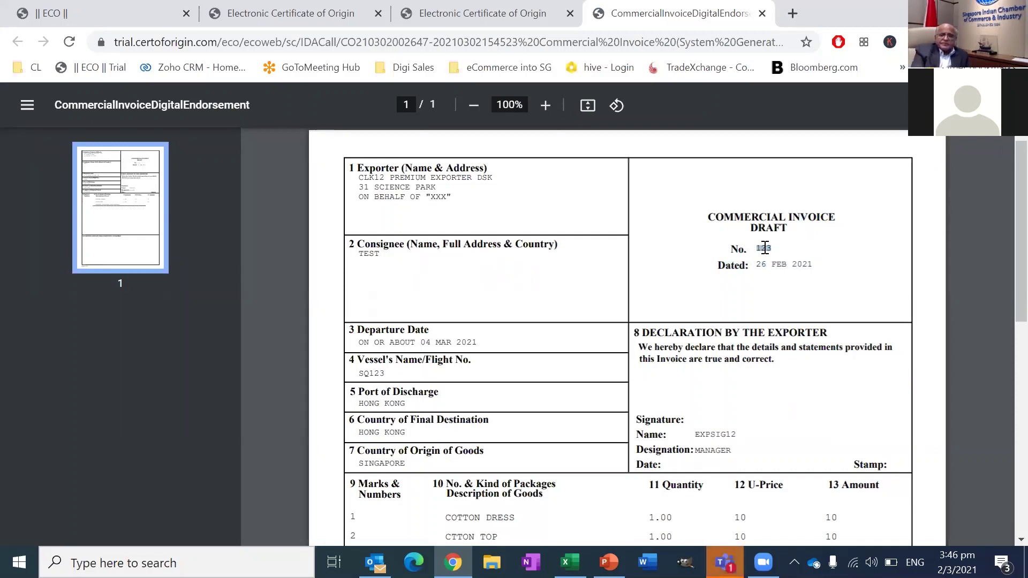
scroll(487, 294, down, 3)
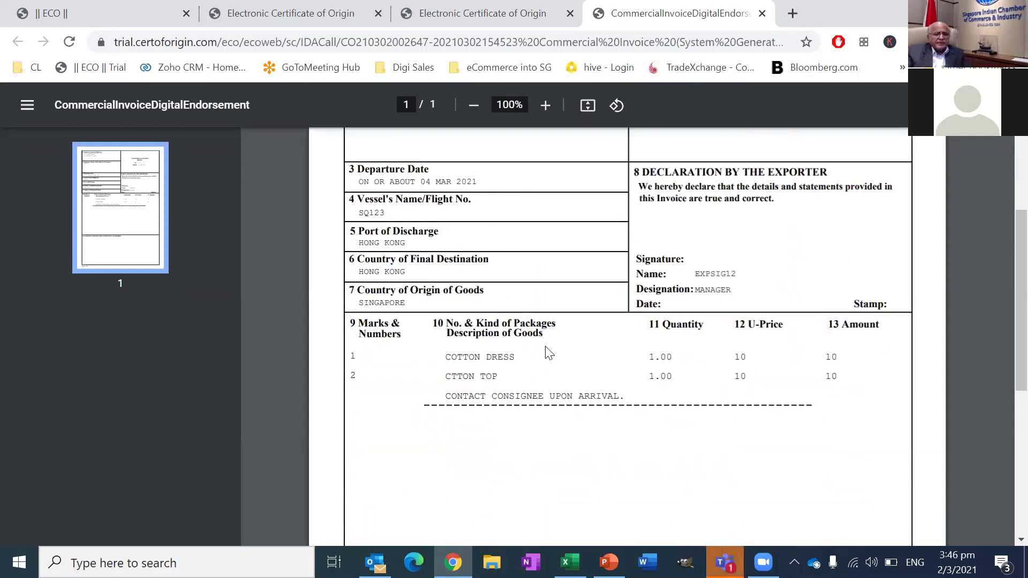
drag(448, 396, 629, 397)
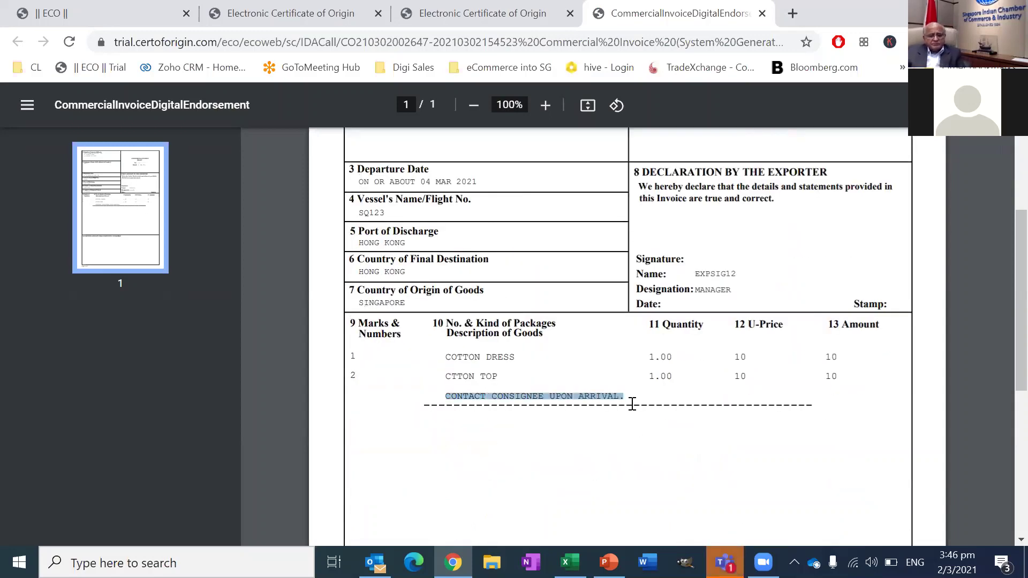
click(637, 442)
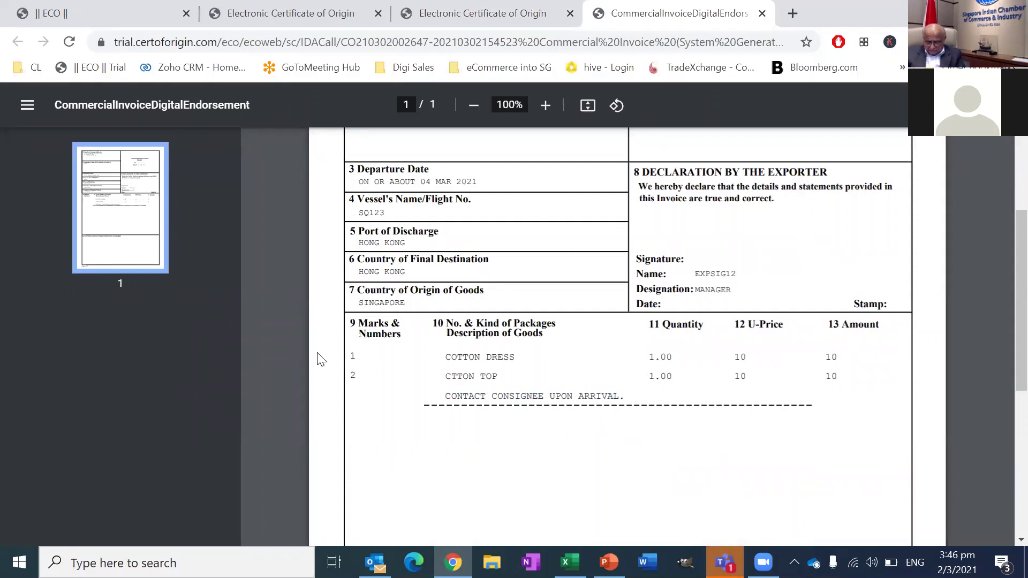
scroll(608, 410, down, 5)
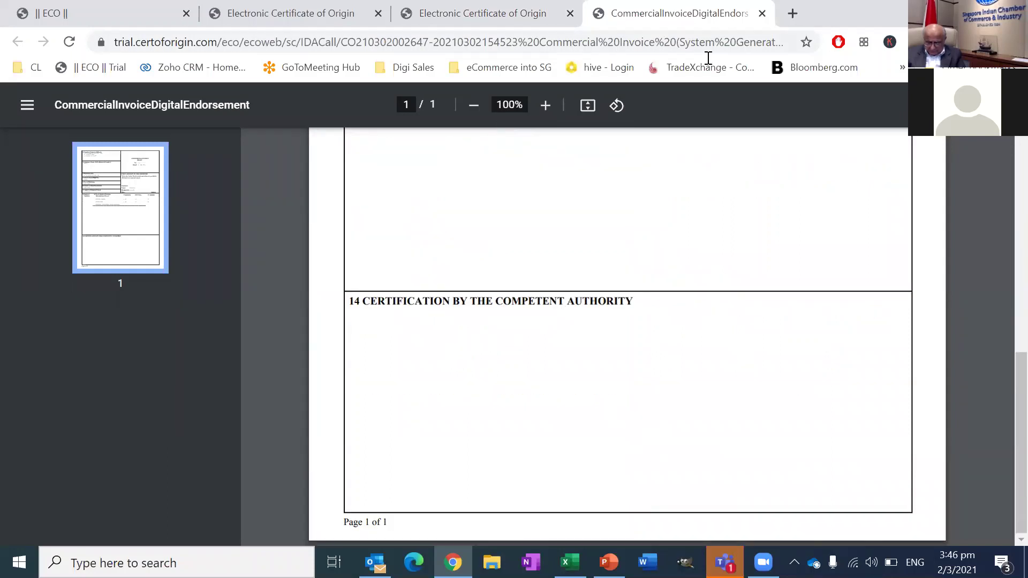
Step: Return to the application and open the system-generated packing list to check its number, goods lines and remarks
click(484, 26)
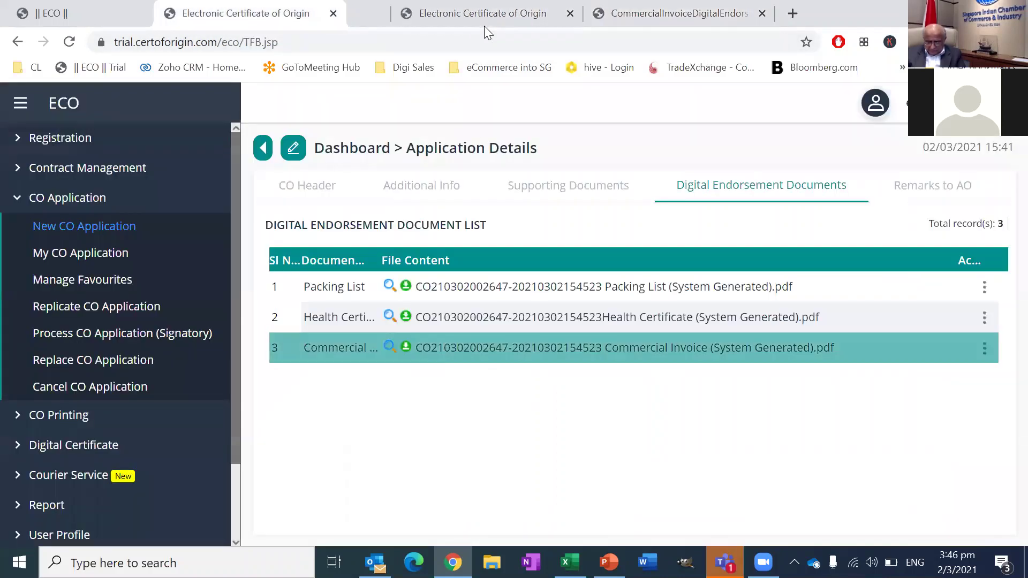
drag(247, 13, 97, 14)
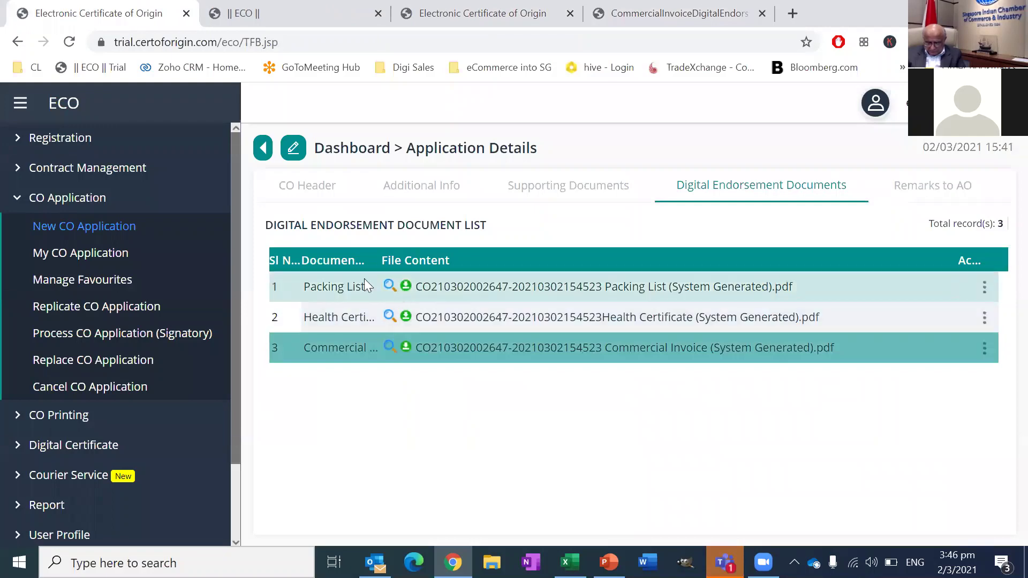
click(388, 288)
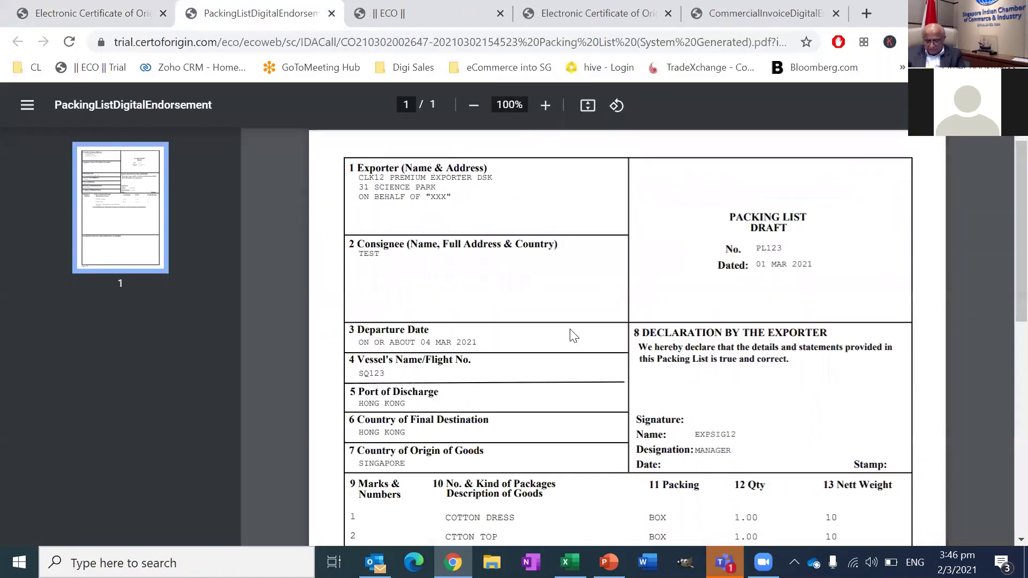
double_click(775, 245)
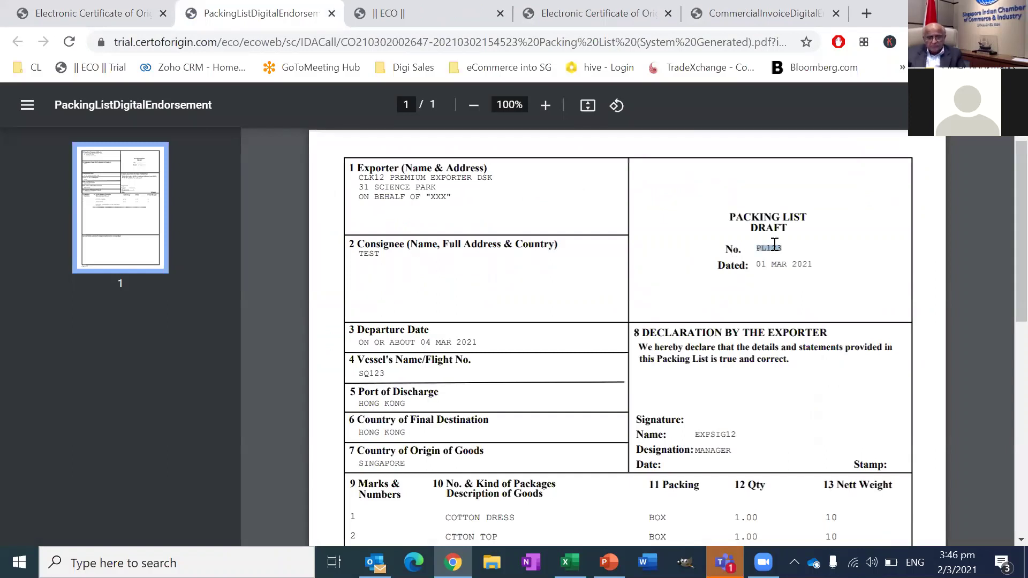
scroll(468, 351, down, 5)
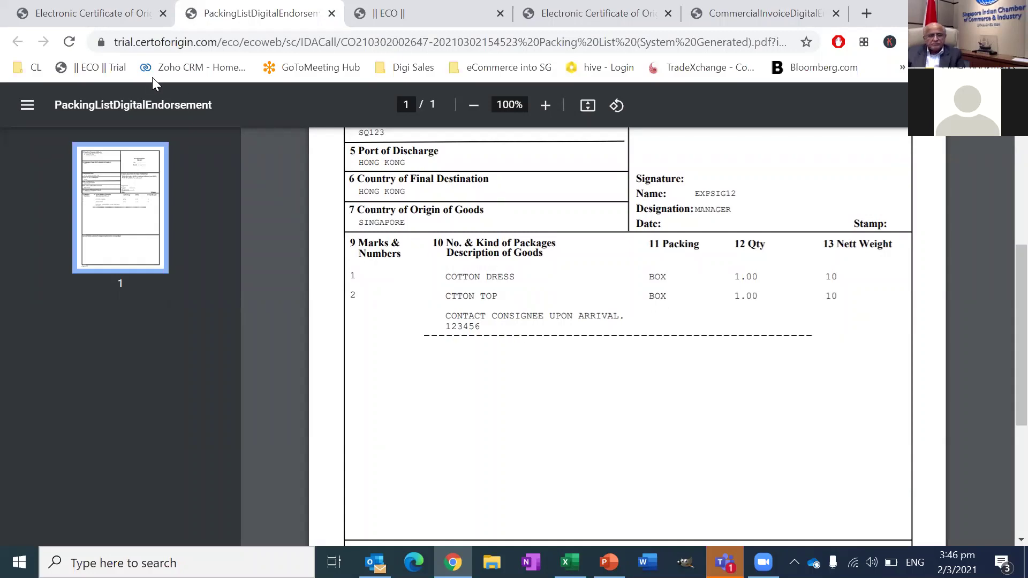
Step: Open the system-generated health certificate from the application and check its date, goods lines and remarks
click(84, 14)
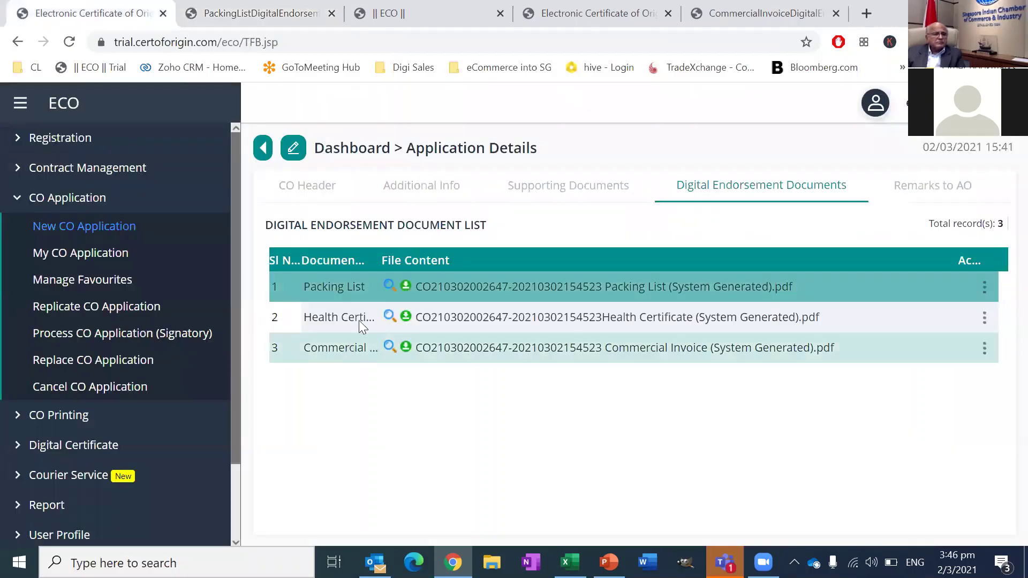
click(390, 317)
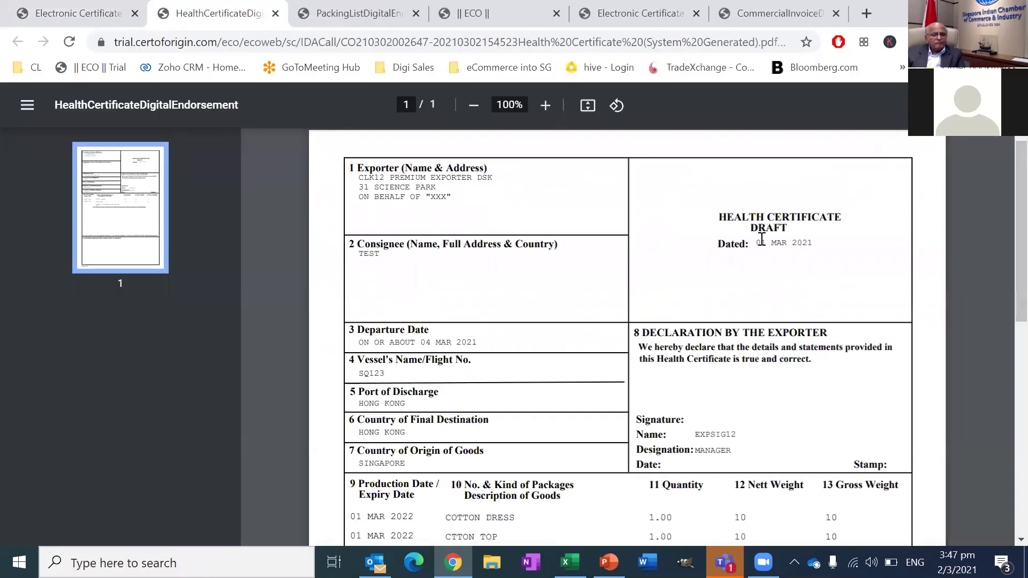
scroll(449, 272, down, 3)
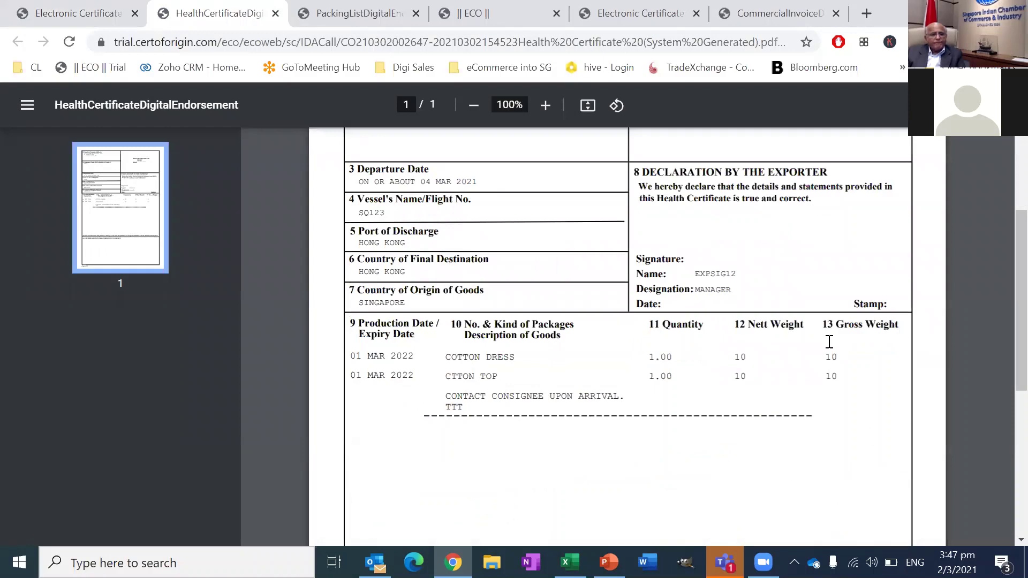
Step: Return to the application and open the special remarks to the AO for entry
click(106, 13)
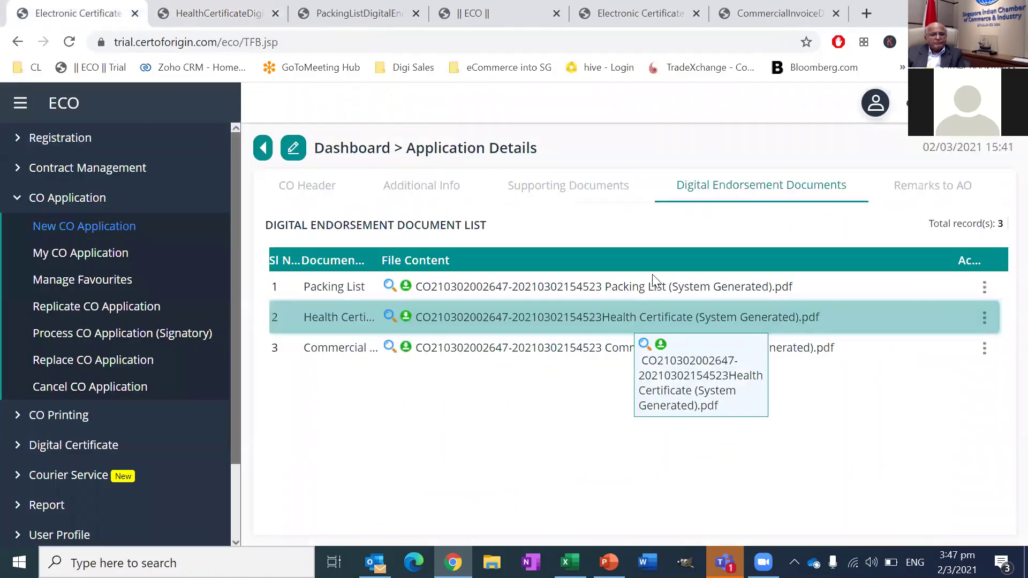
click(909, 191)
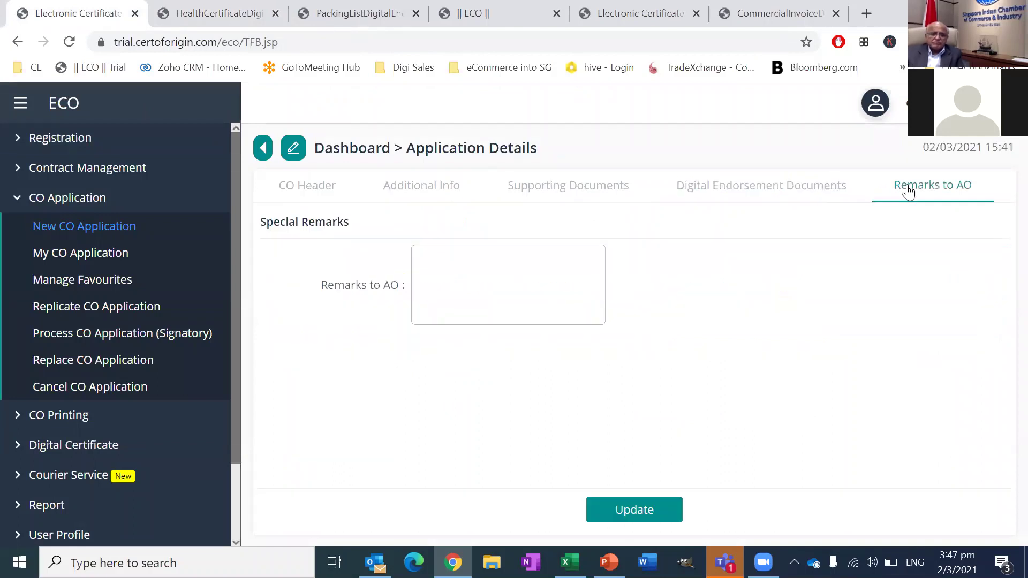
click(546, 294)
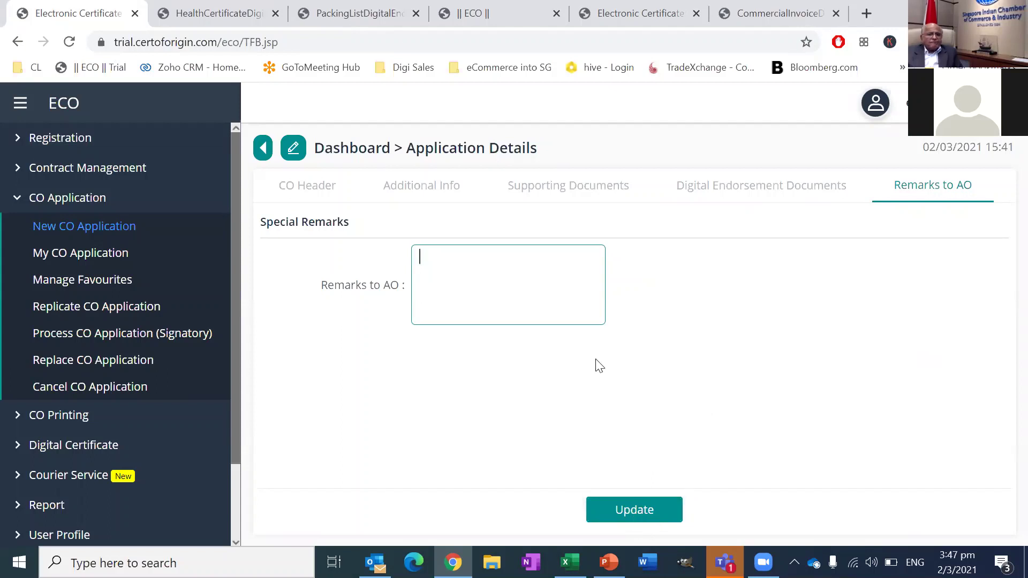
Step: Submit the CO application from its header details and acknowledge the submission note
click(301, 187)
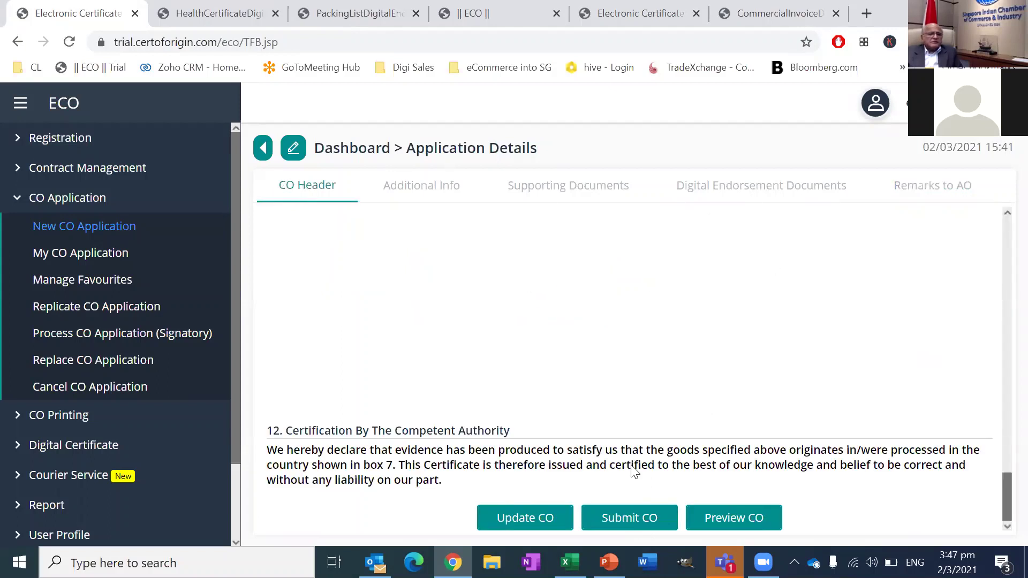
click(630, 518)
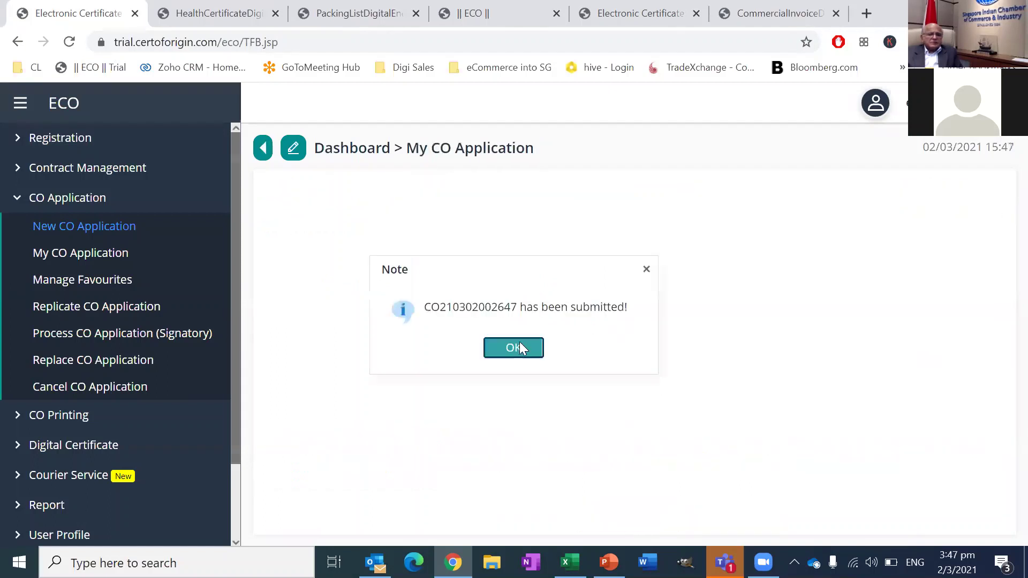
click(513, 348)
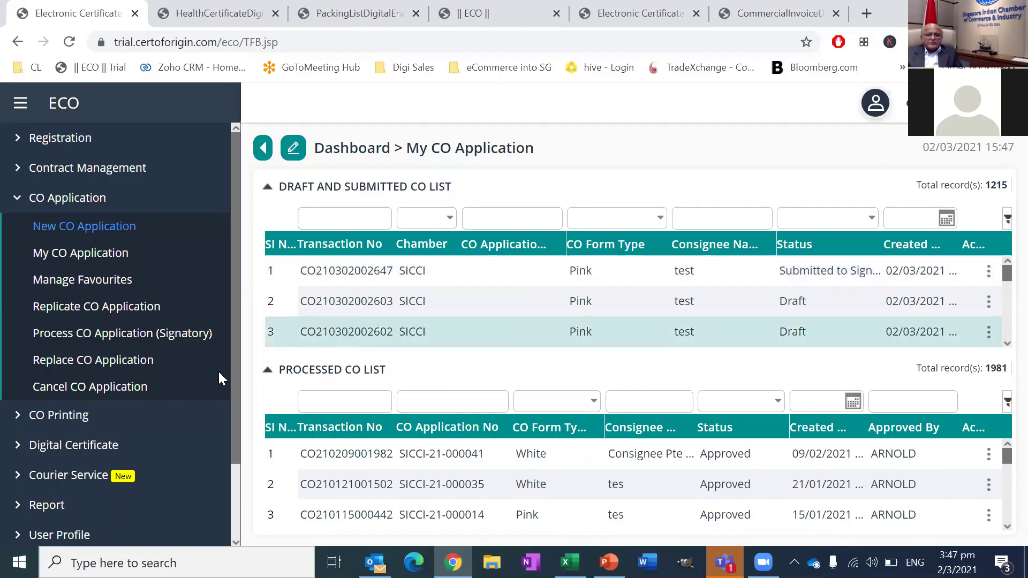
Step: View the list of COs for printing and the list of digital endorsement documents for printing
scroll(143, 383, down, 2)
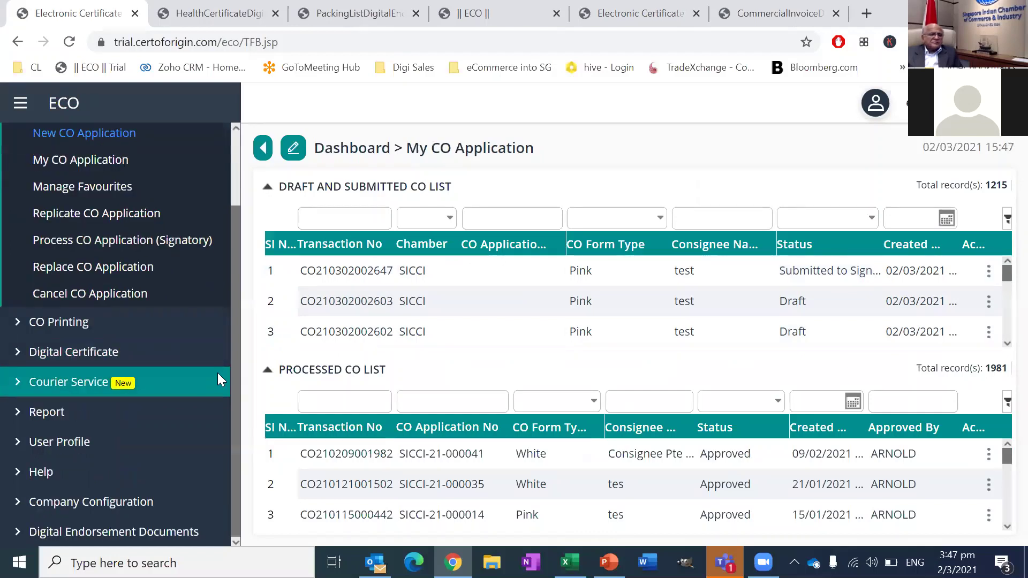
click(73, 316)
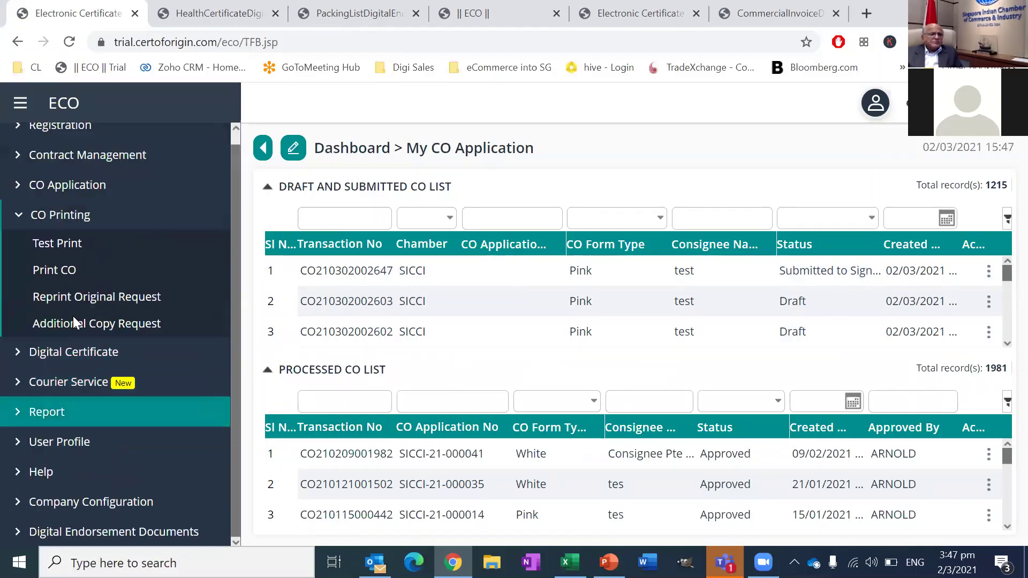
click(64, 269)
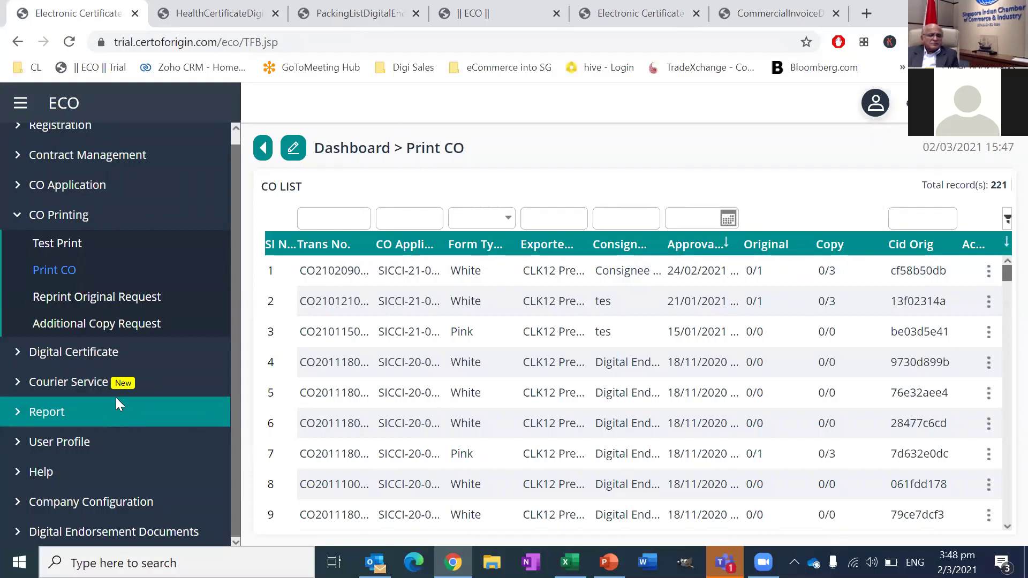
click(119, 532)
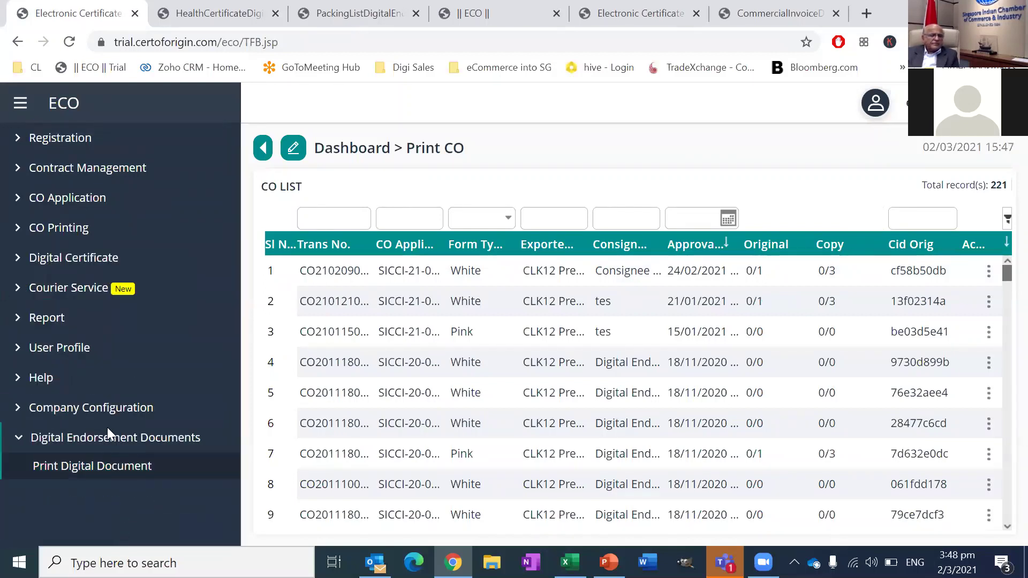
click(99, 466)
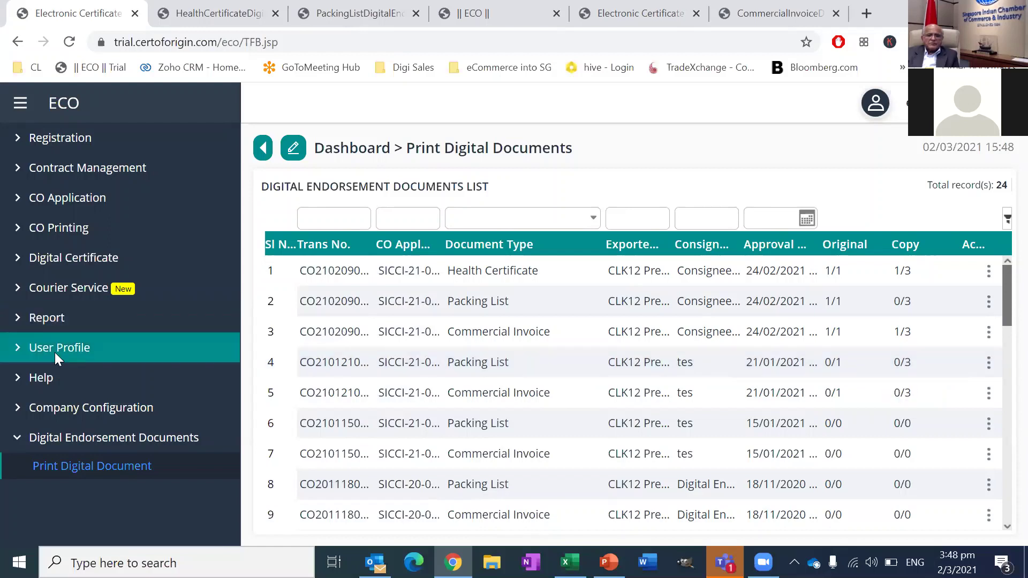
Step: Replicate the first Pink form CO application in the application list without adding it to the favourites
click(72, 191)
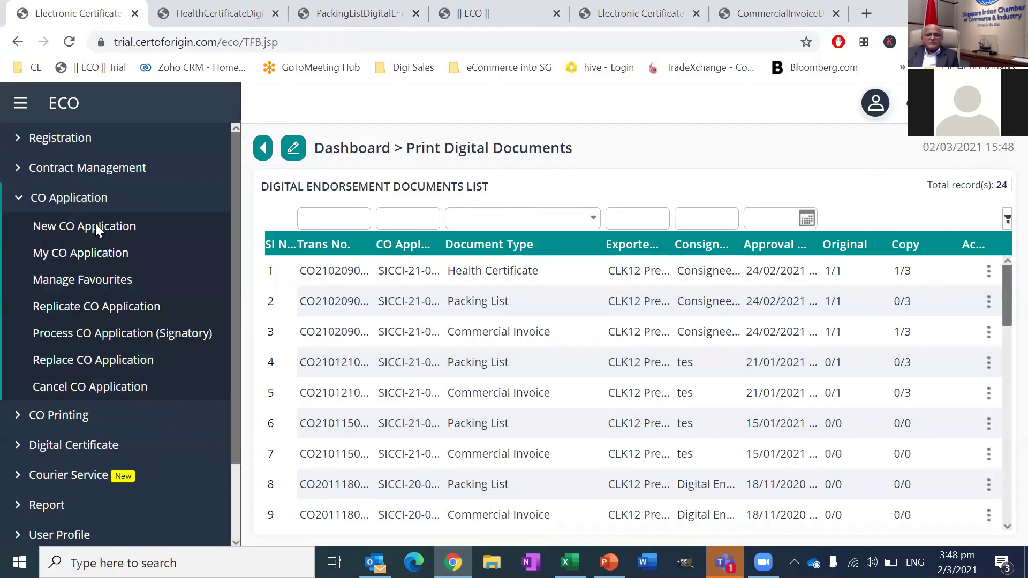
click(114, 308)
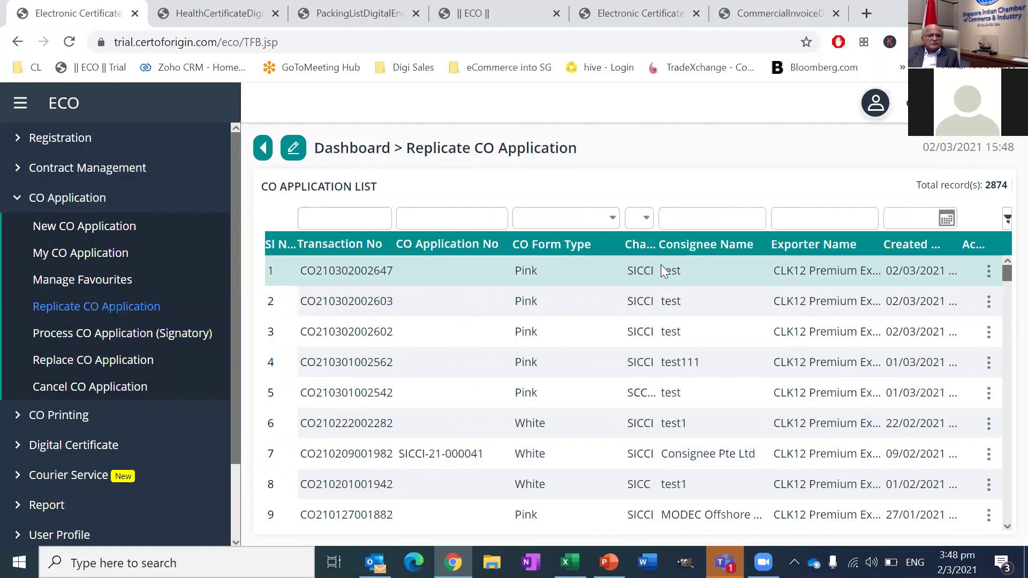
click(706, 265)
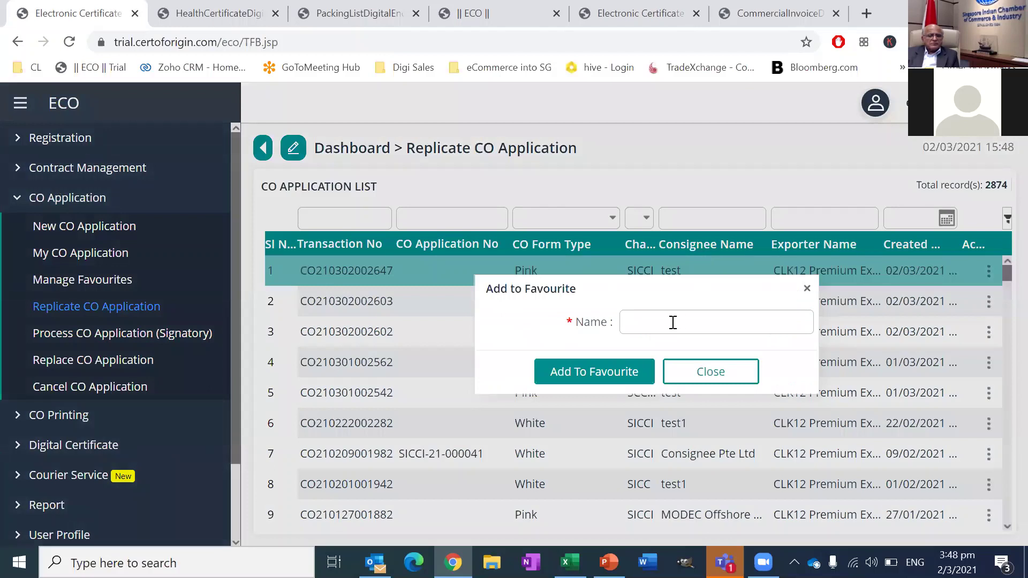
click(668, 319)
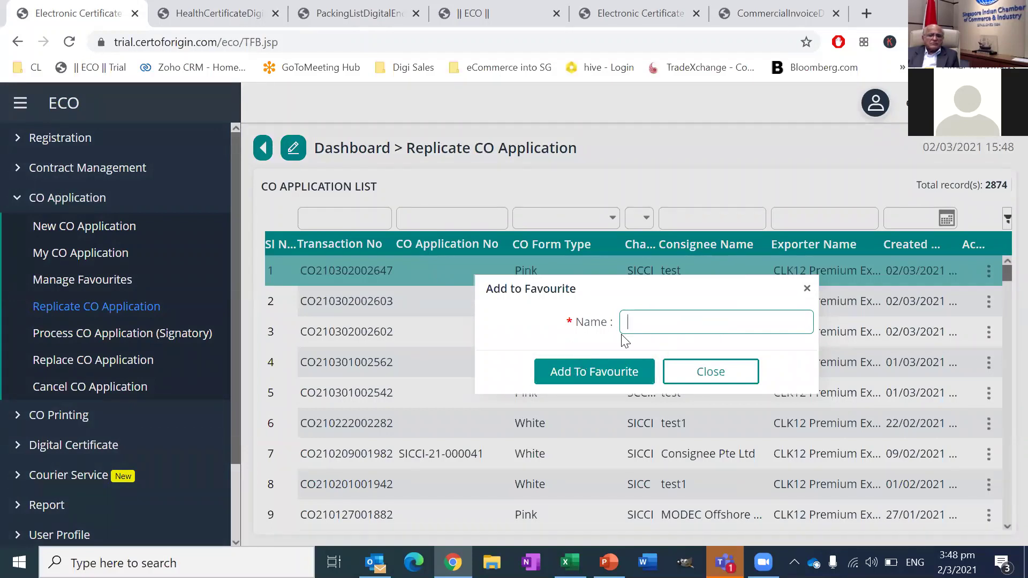
click(711, 373)
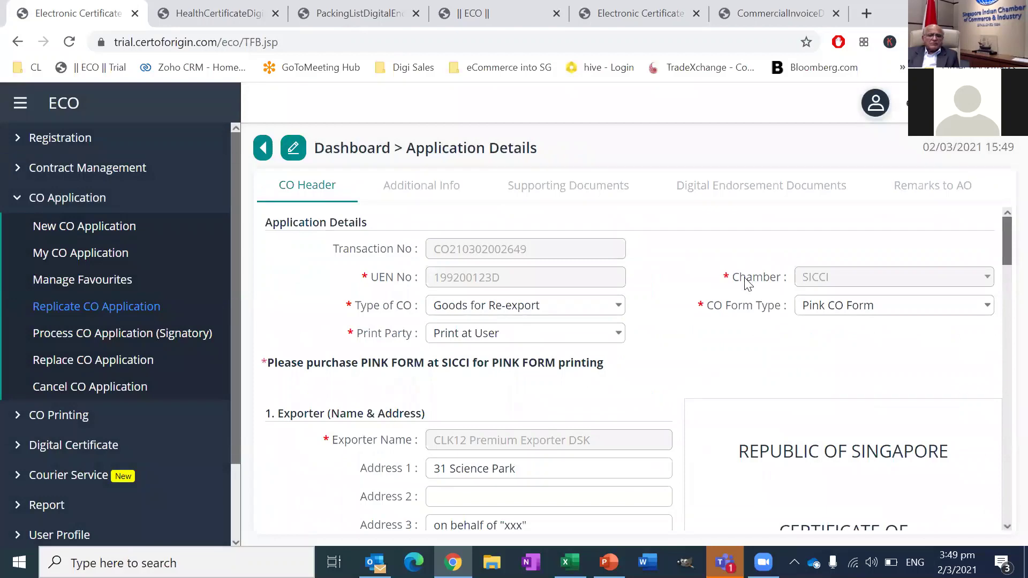
Step: Check the replicated application's header details, digital endorsement settings and item list, and view the list of favourite COs
scroll(748, 283, down, 9)
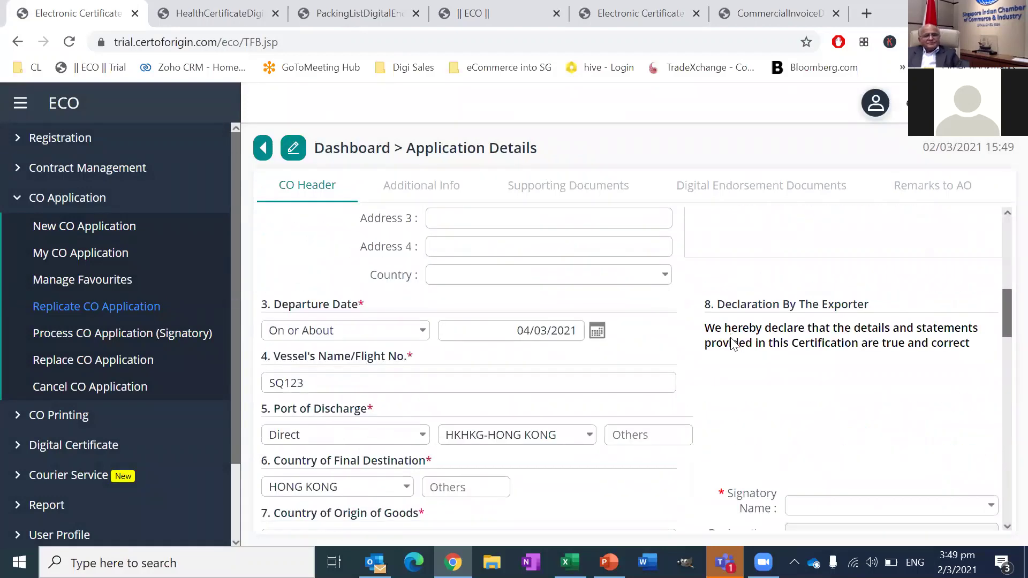
scroll(734, 344, down, 5)
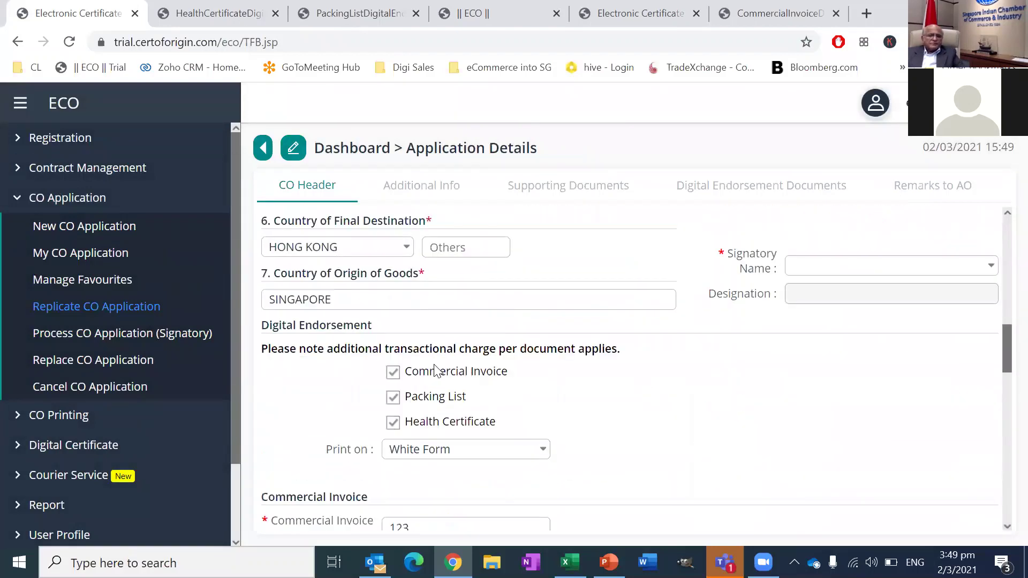
scroll(435, 371, down, 10)
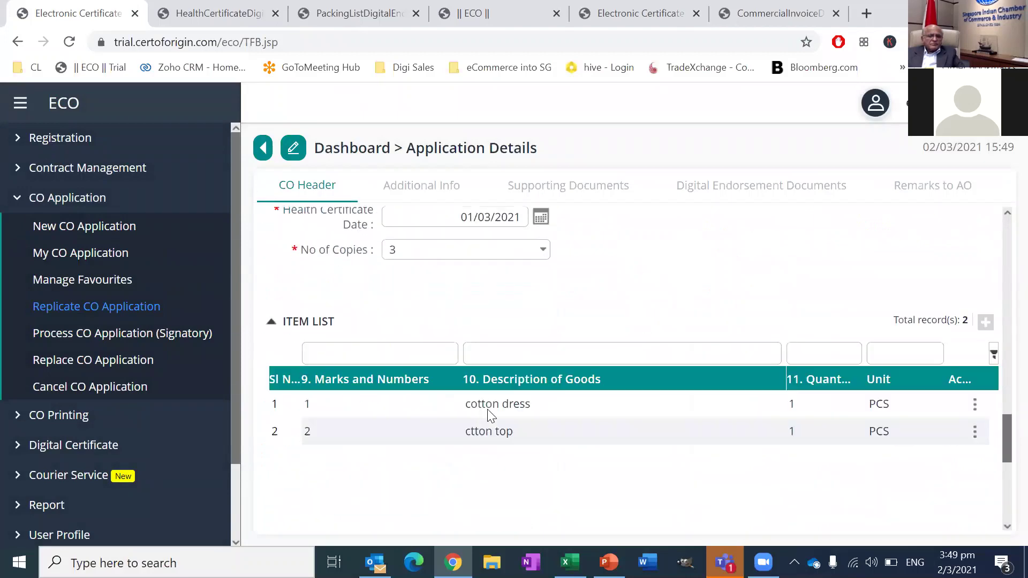
scroll(602, 451, down, 5)
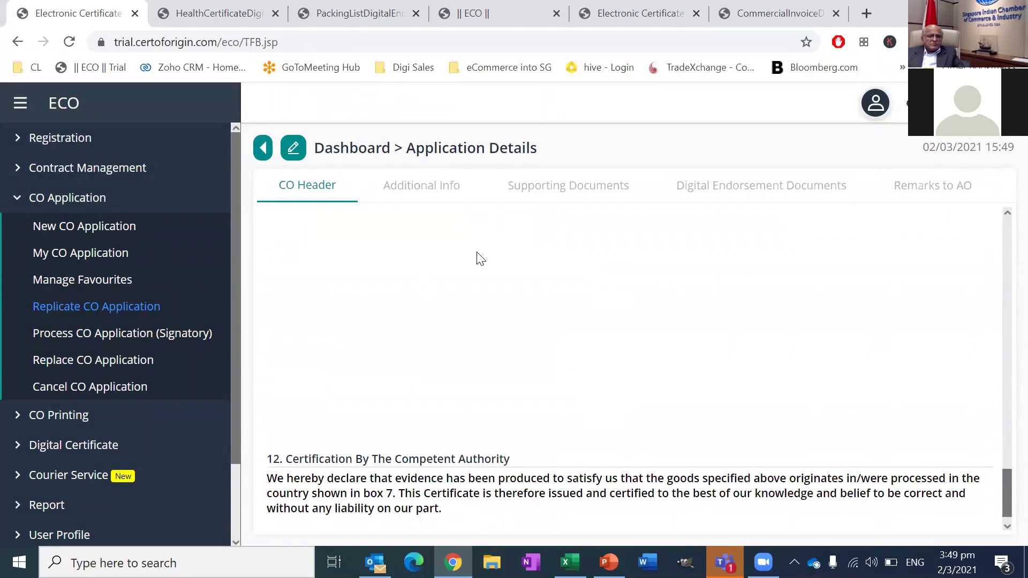
scroll(514, 354, up, 10)
scroll(603, 376, down, 2)
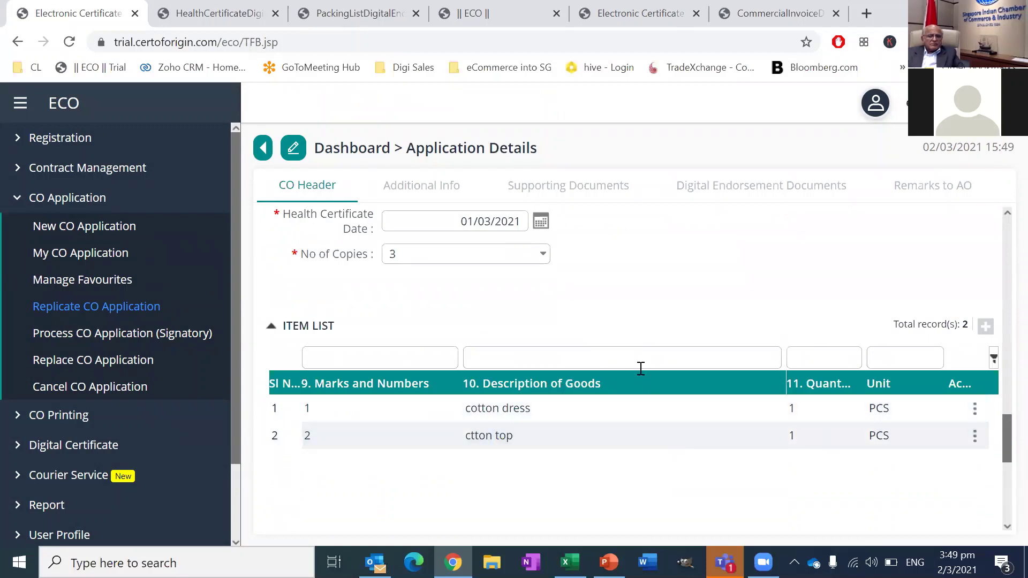
scroll(643, 385, down, 5)
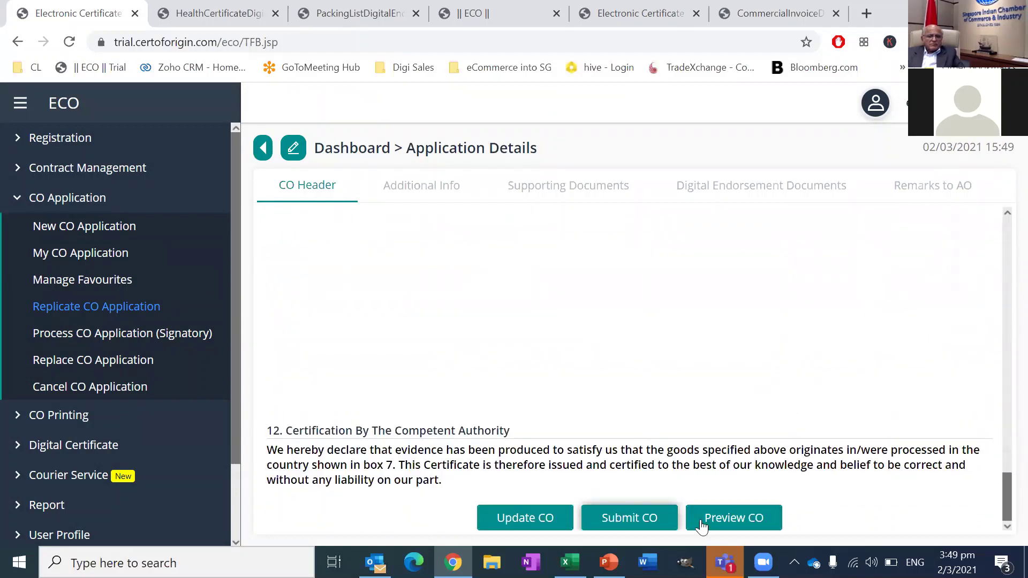
click(94, 280)
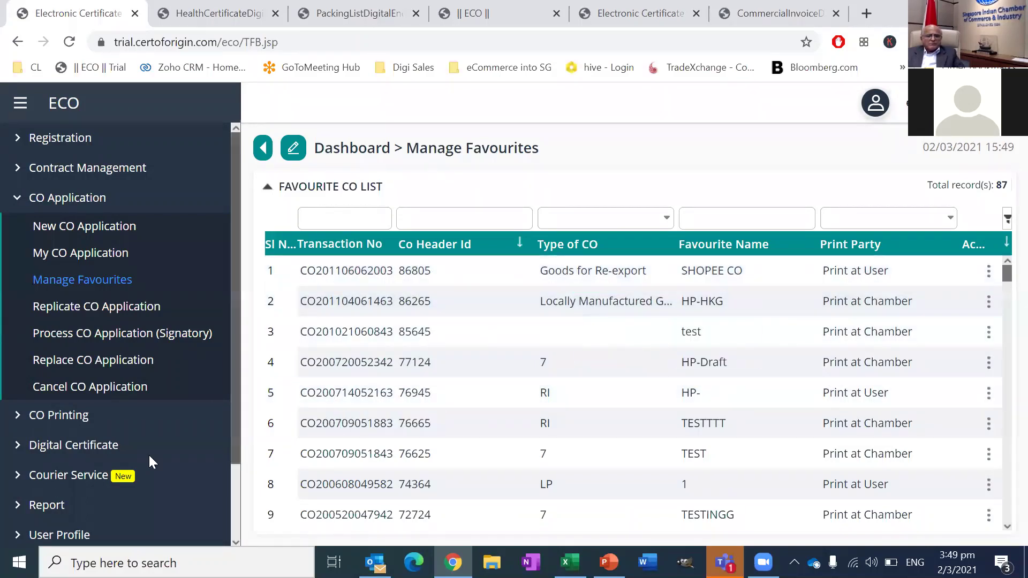
Step: Start a courier service party code named MY OFFICE and go through its required address, company, postal code and contact number fields
click(122, 471)
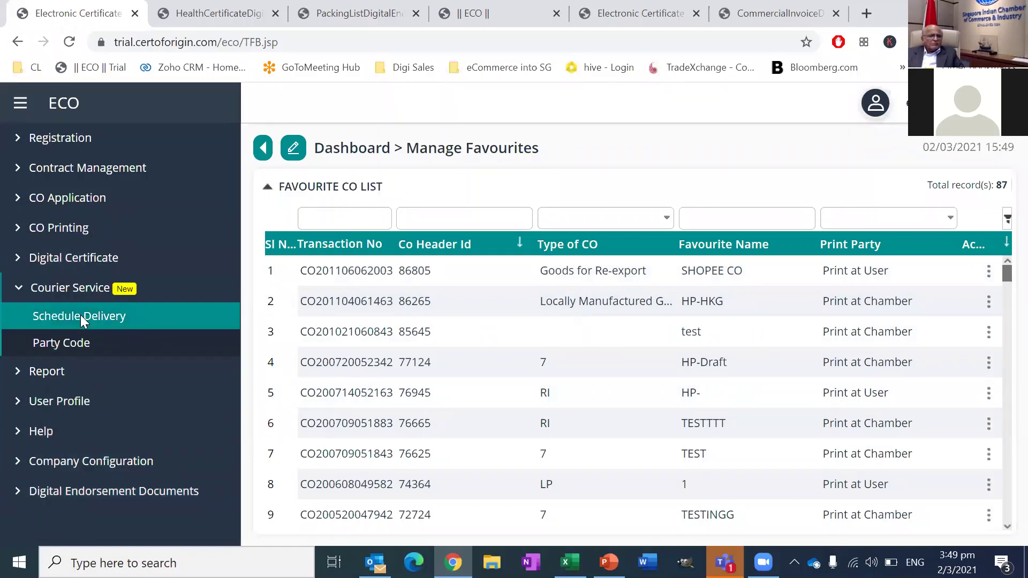
click(69, 346)
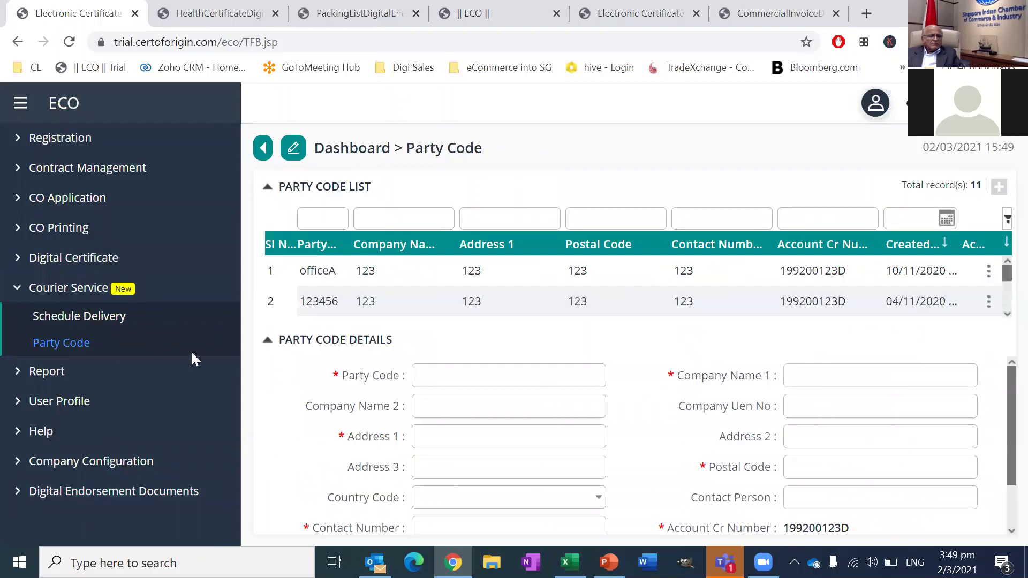
click(484, 383)
text(MY OFFICE)
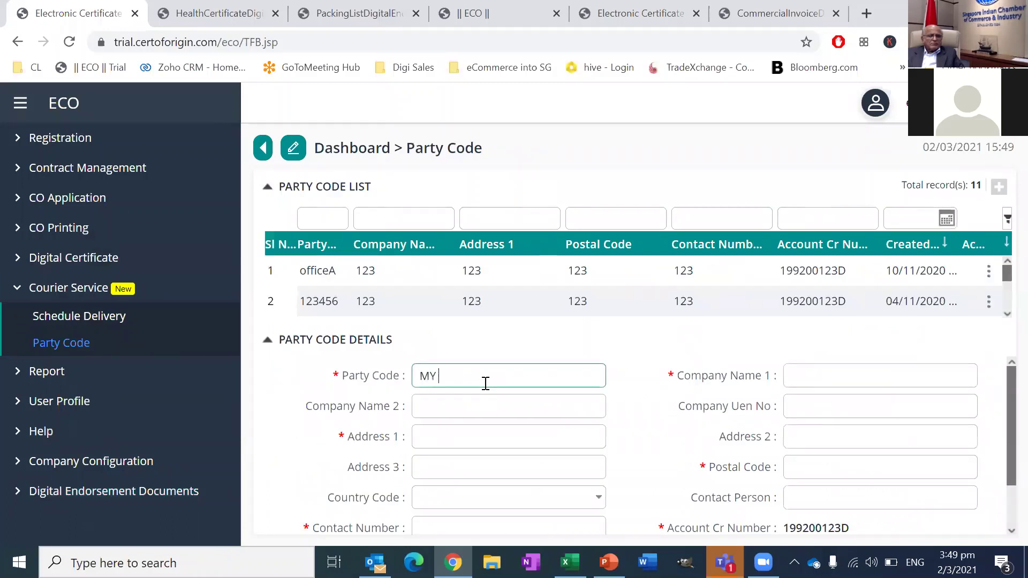
click(496, 433)
click(779, 394)
click(803, 469)
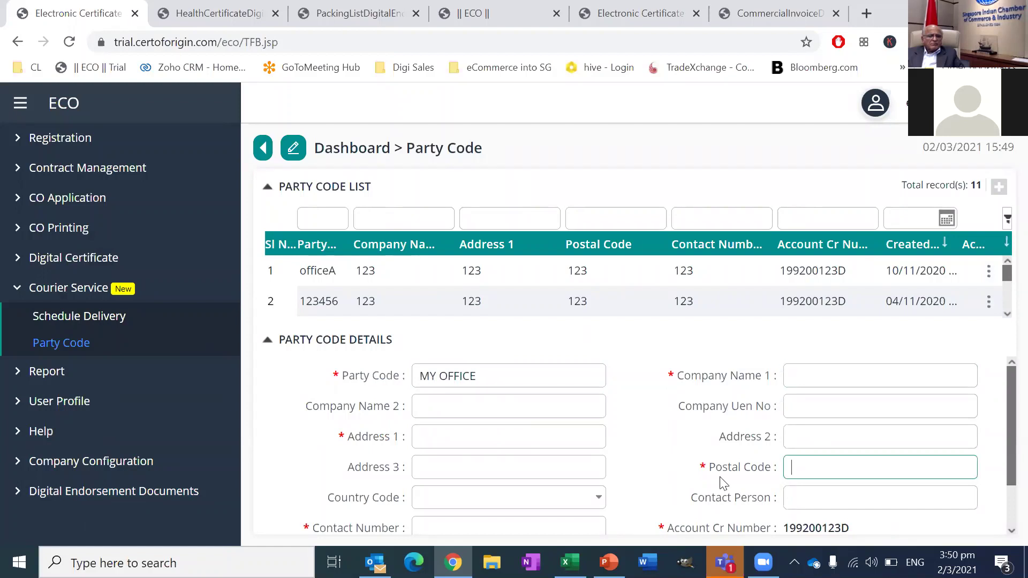
scroll(856, 469, down, 2)
click(546, 475)
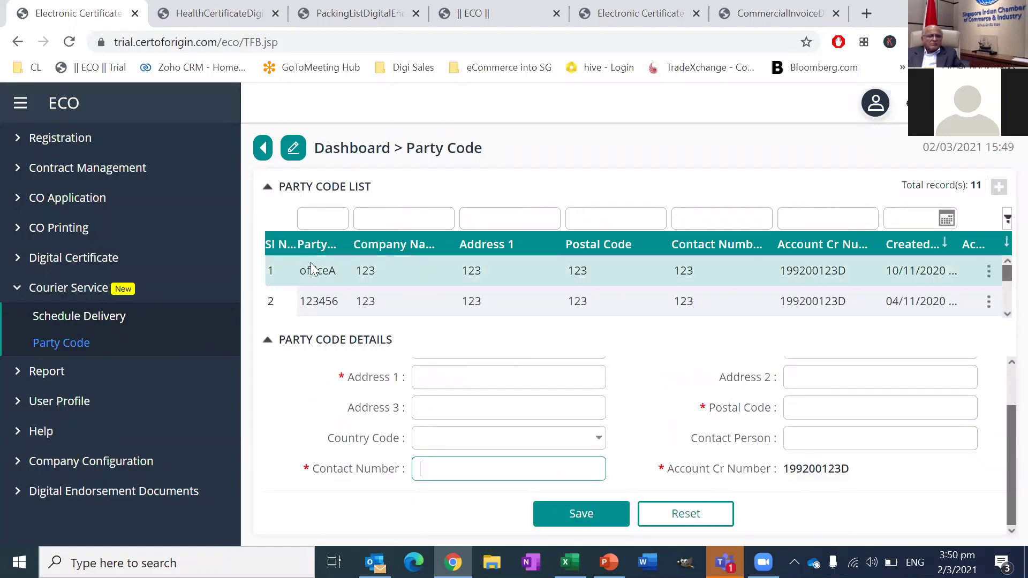
Step: Open the courier delivery scheduling and set the start of the approval date range to 01/03/2020 15:50
click(107, 318)
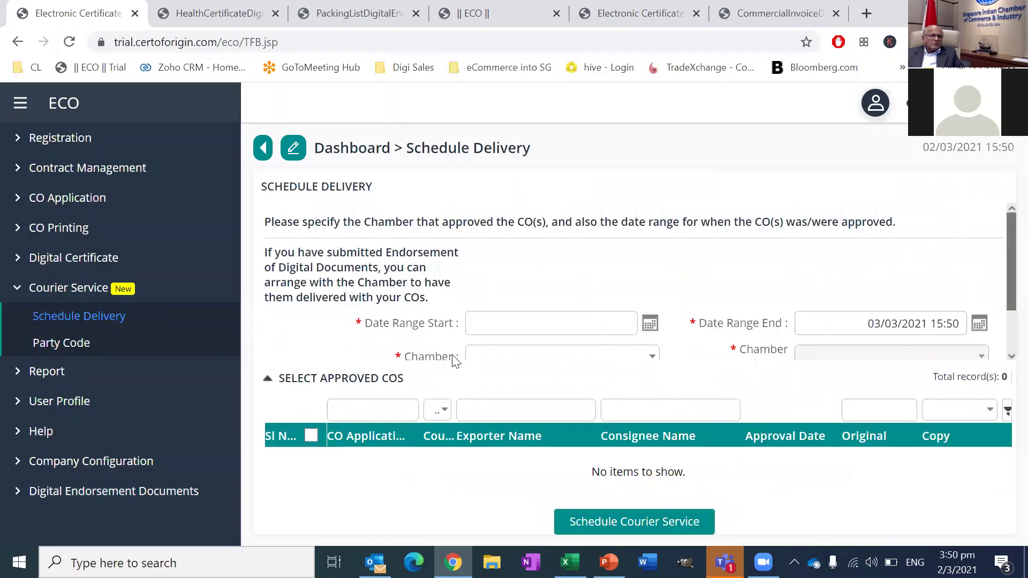
click(649, 324)
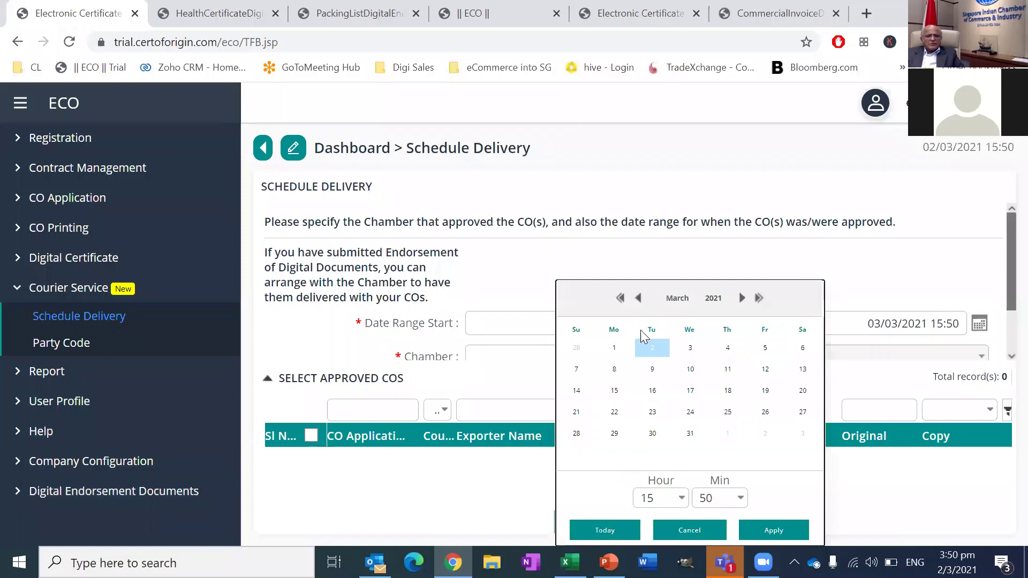
click(621, 299)
click(577, 348)
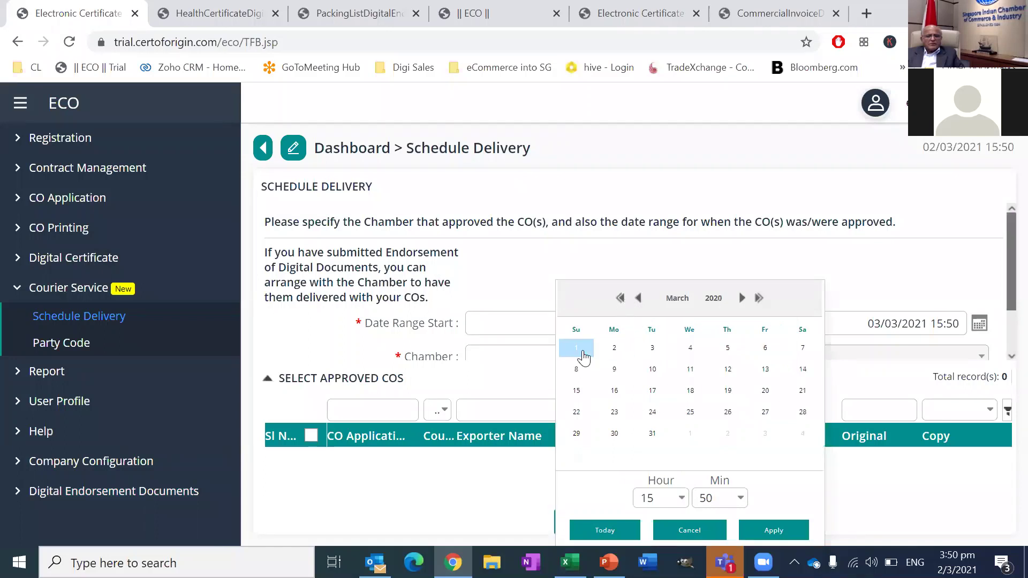
click(764, 530)
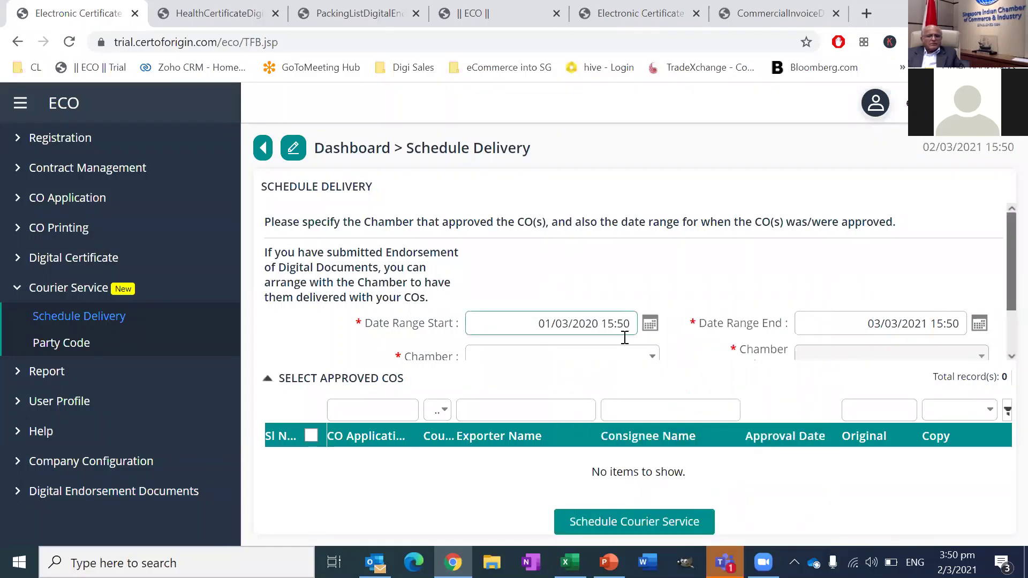
Step: Choose the Singapore Indian Chamber of Commerce and its SICCI Building location, and search for the approved COs
click(653, 356)
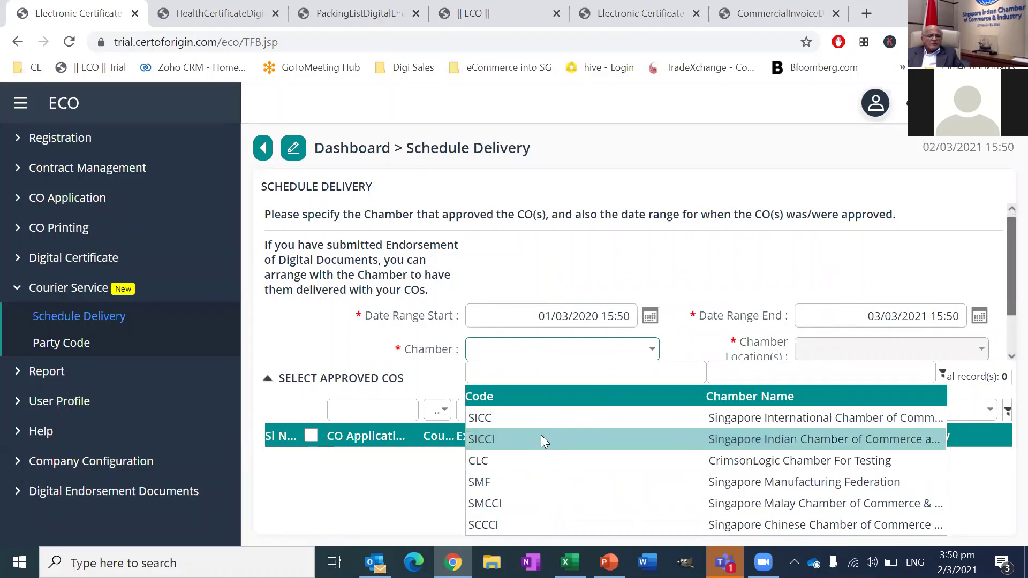
click(541, 436)
click(883, 349)
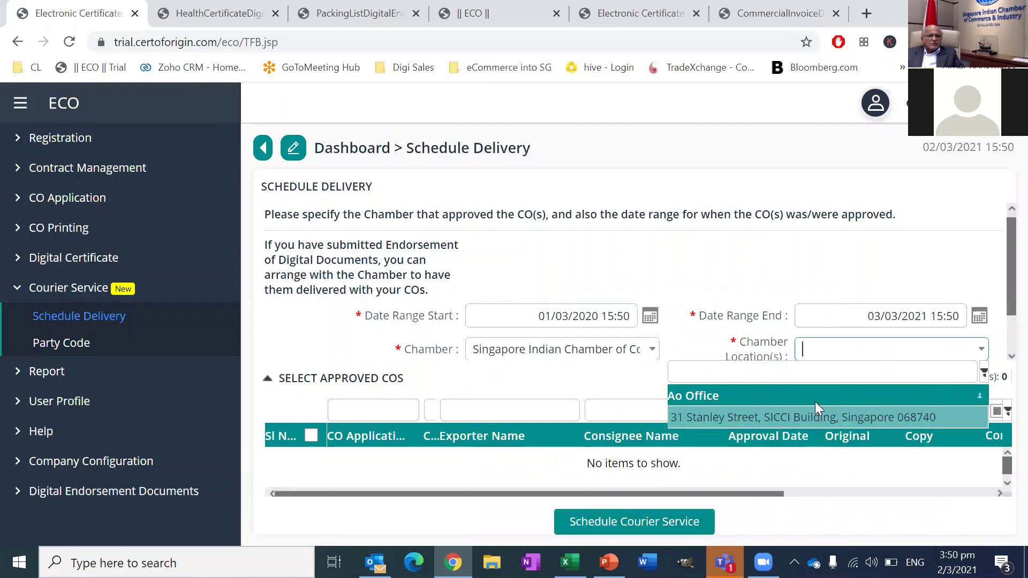
click(802, 418)
scroll(1002, 302, down, 1)
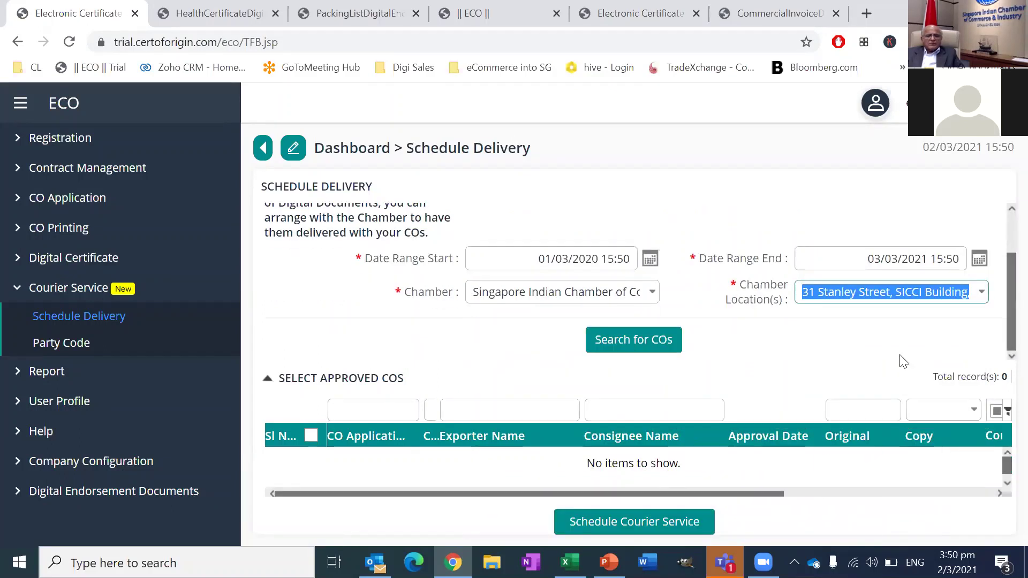
click(654, 345)
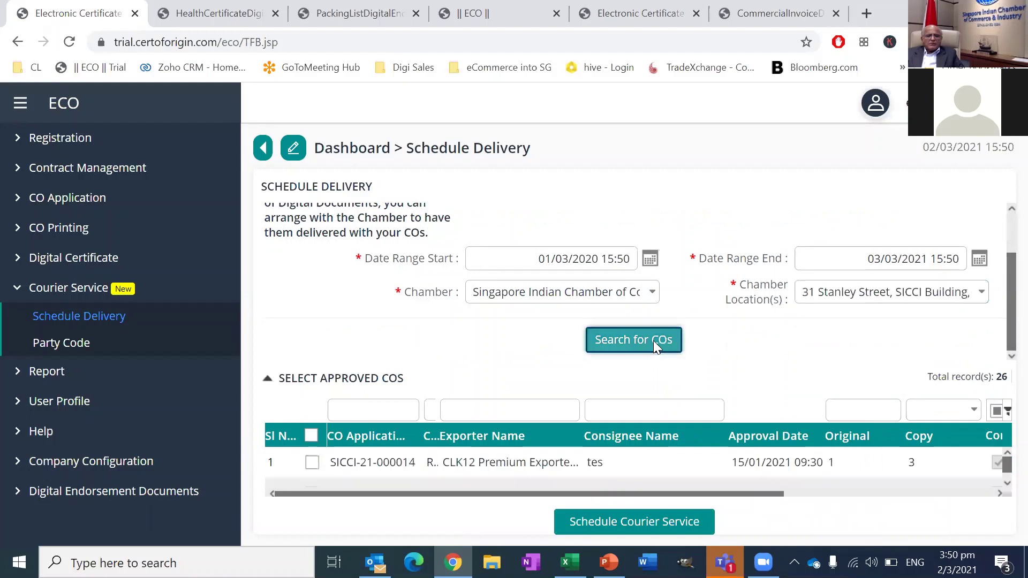
Step: Select the first approved CO for courier delivery, read the express and normal courier service options, and close them
click(313, 436)
click(313, 436)
click(312, 462)
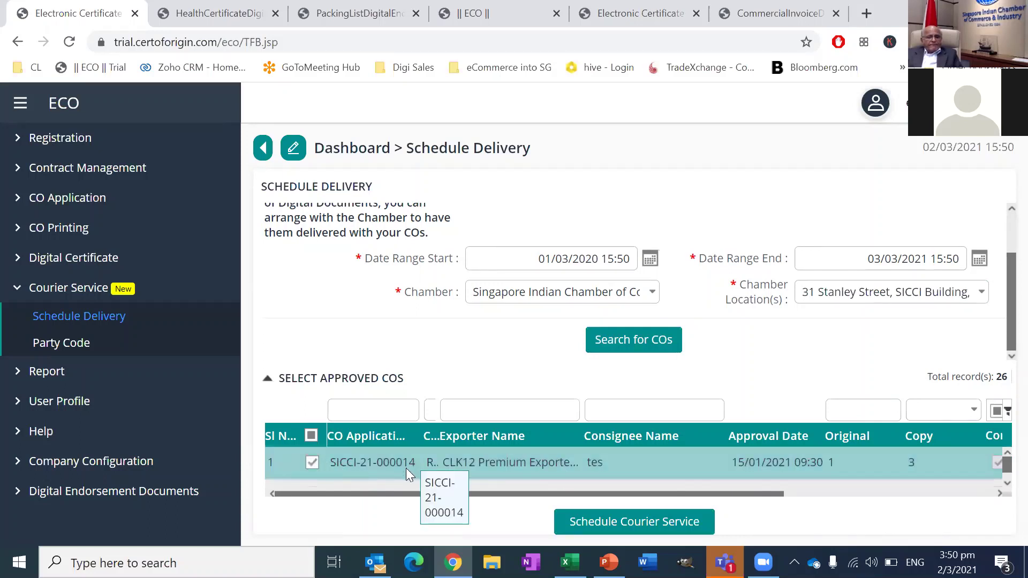
click(594, 521)
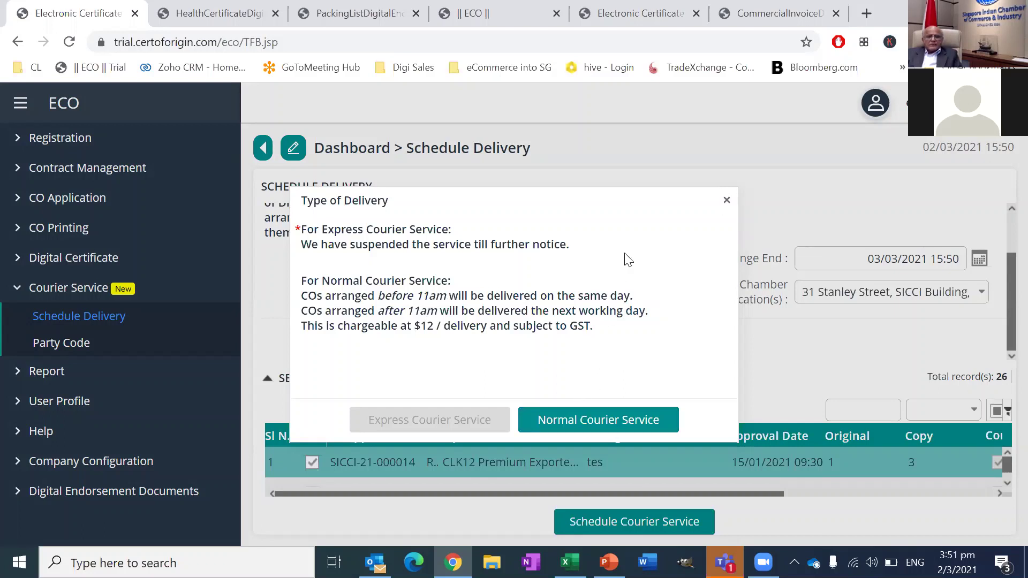
click(727, 203)
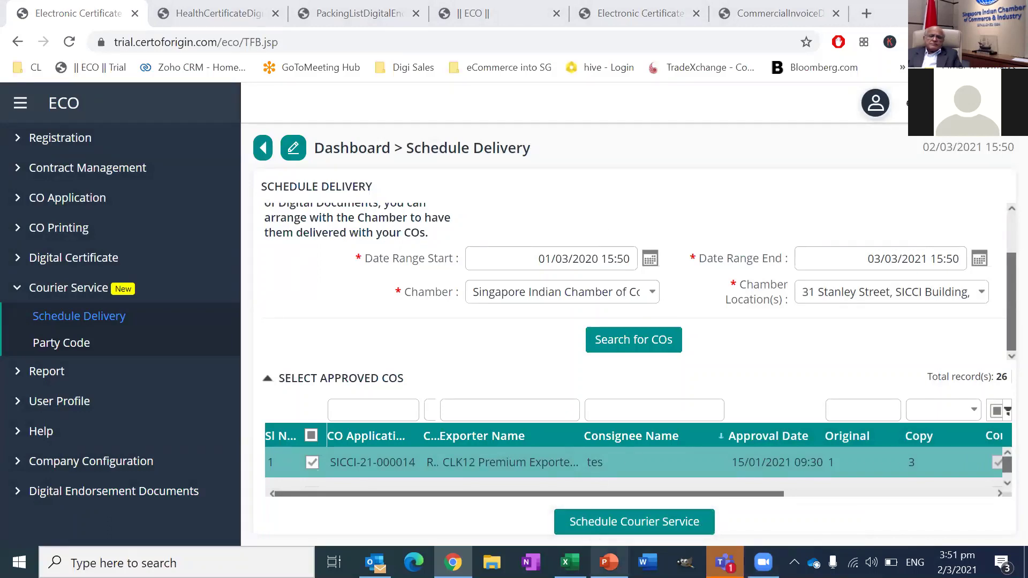
Step: Switch to the PowerPoint presentation and start the slide show from the Training Promotion slide
click(609, 563)
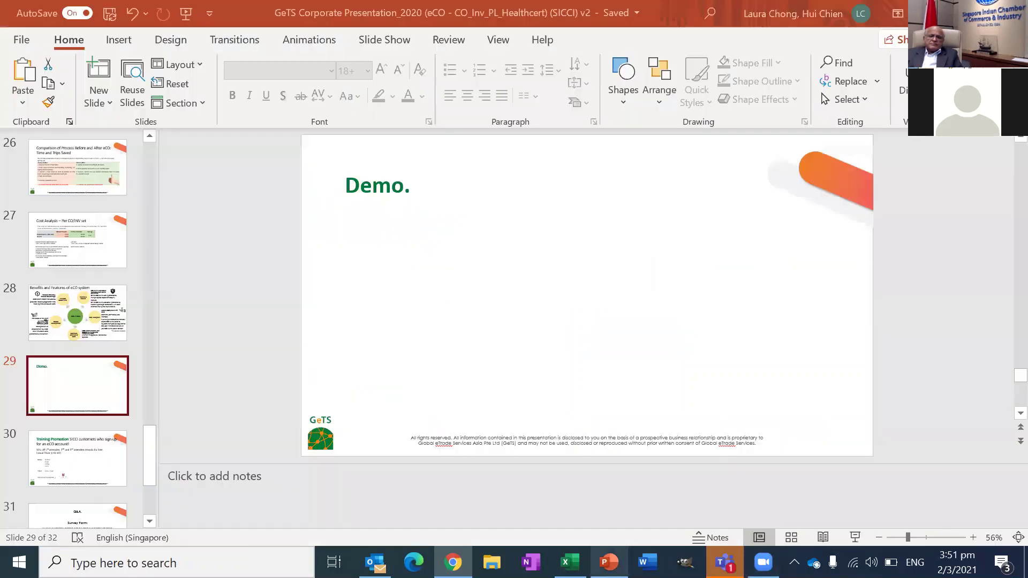
click(78, 458)
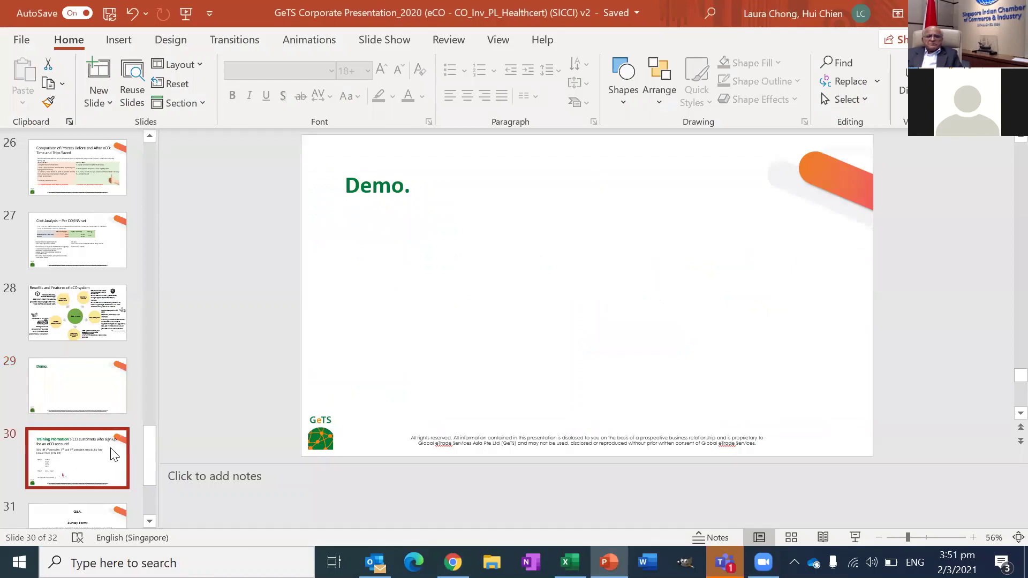
click(855, 538)
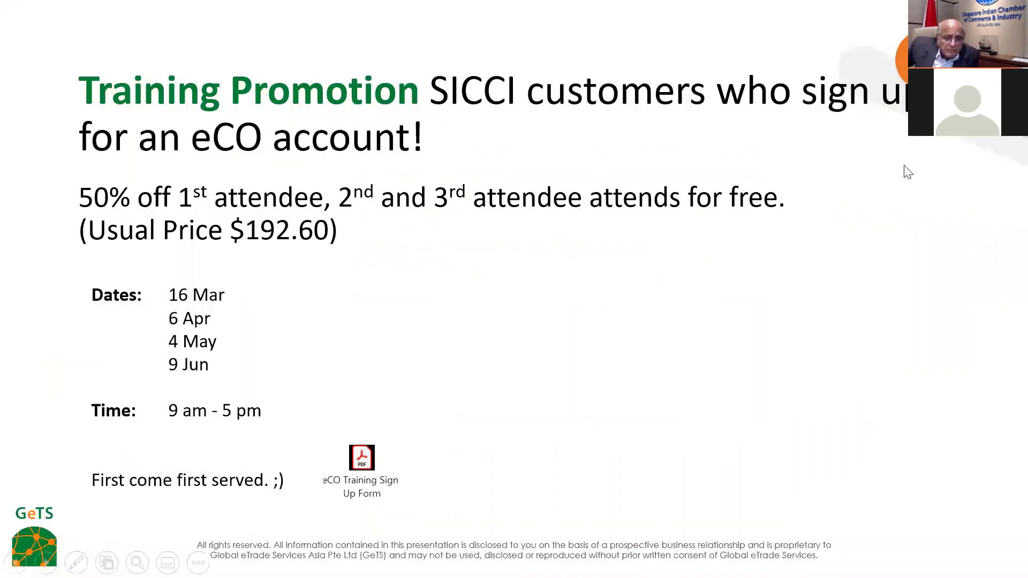
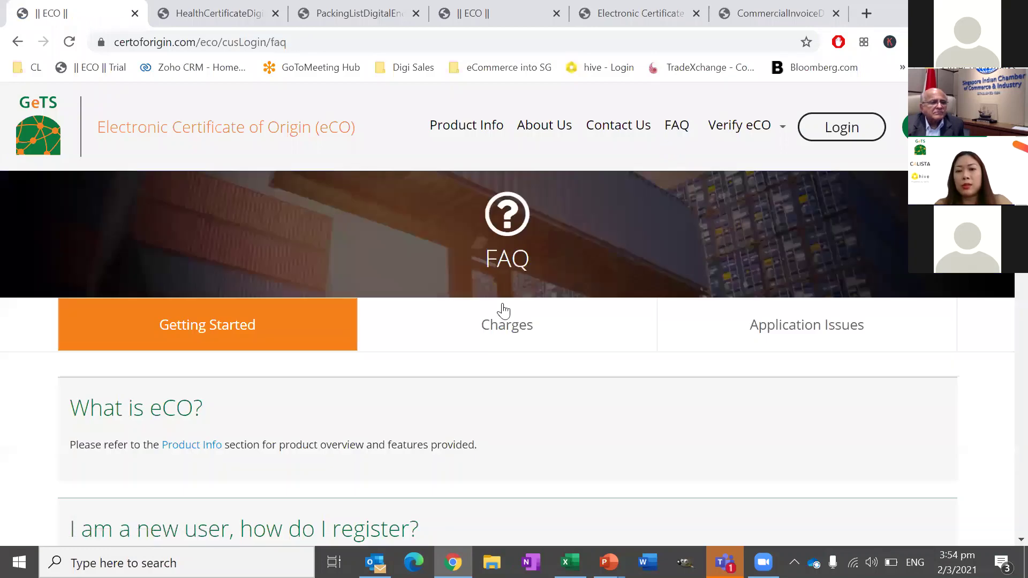
Step: Read the eCO FAQ on new user registration, the documents to prepare and the system prerequisites
scroll(540, 375, down, 3)
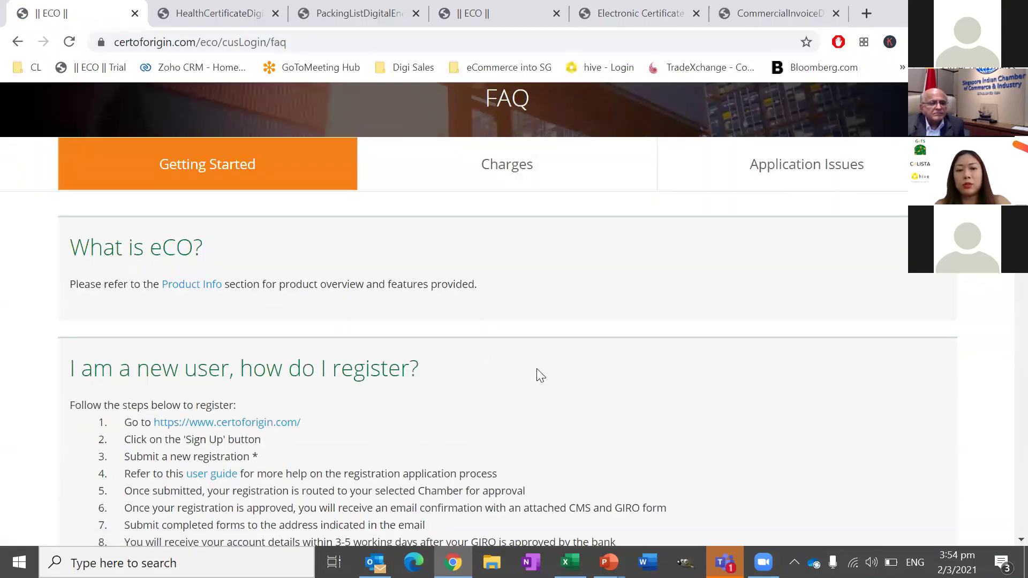
scroll(540, 375, down, 5)
scroll(540, 374, down, 3)
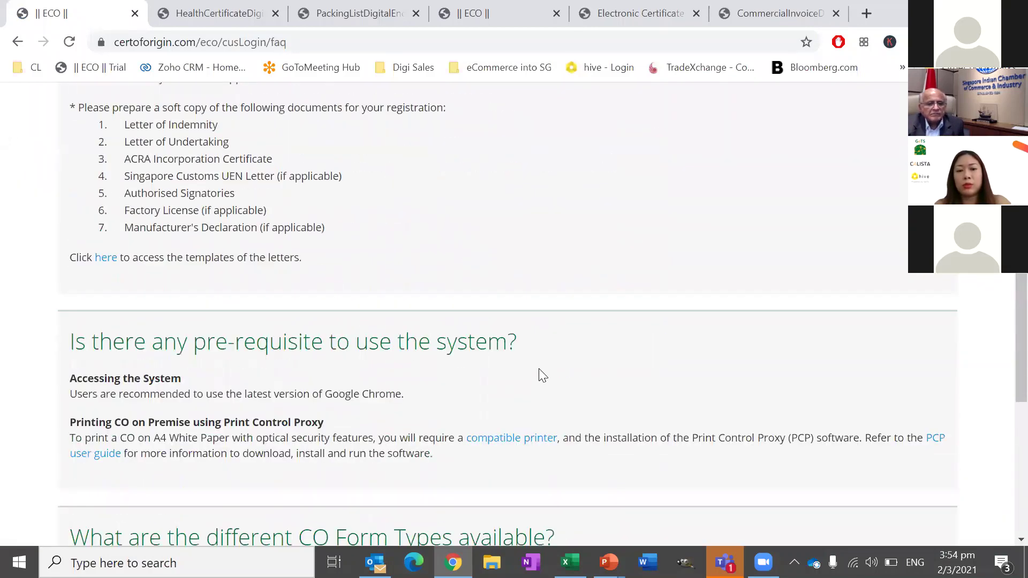
drag(70, 331, 547, 374)
click(547, 375)
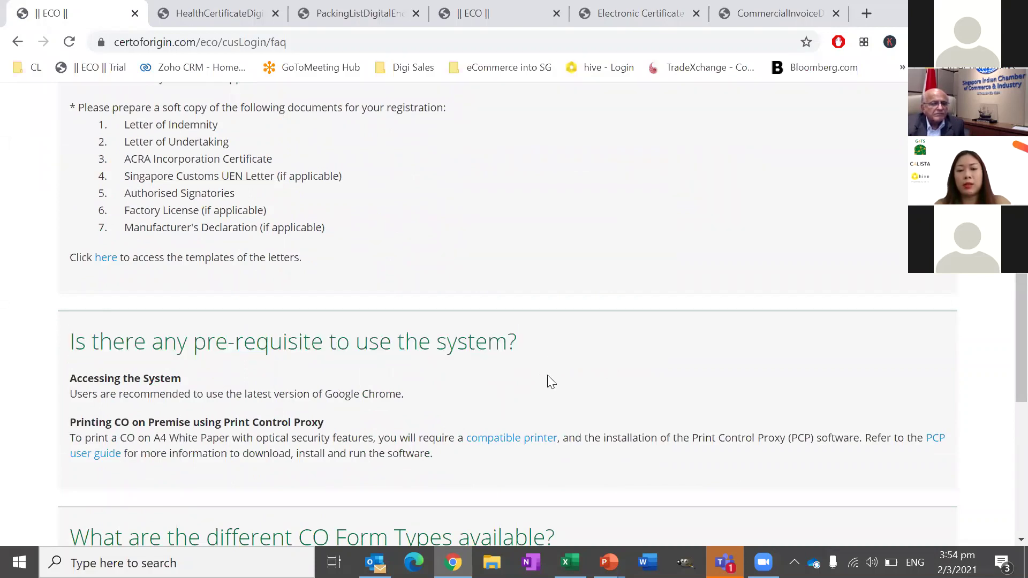
Step: Open the compatible printer list linked from the FAQ and read its recommendations for optimal printouts
click(515, 439)
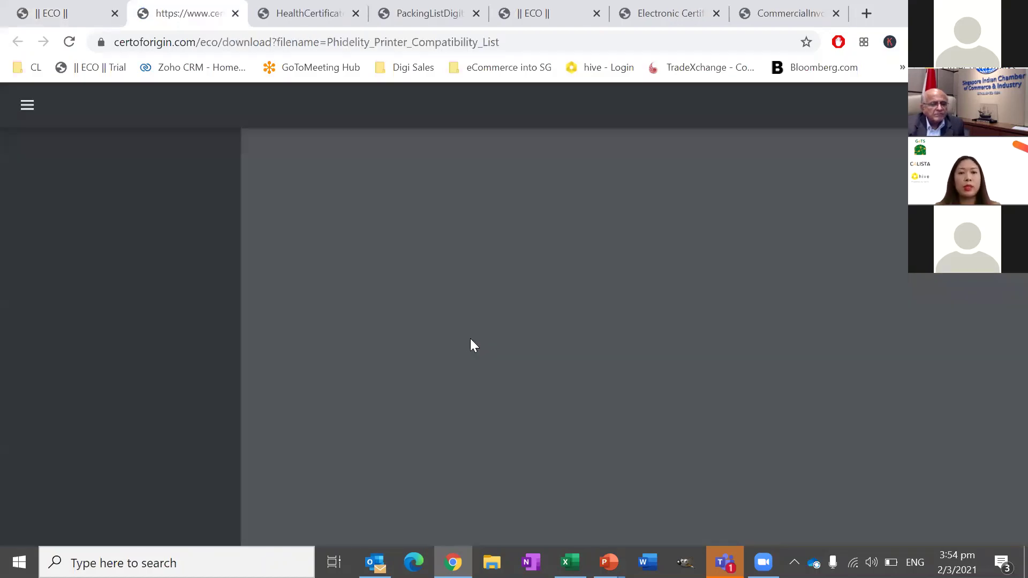
scroll(556, 356, down, 10)
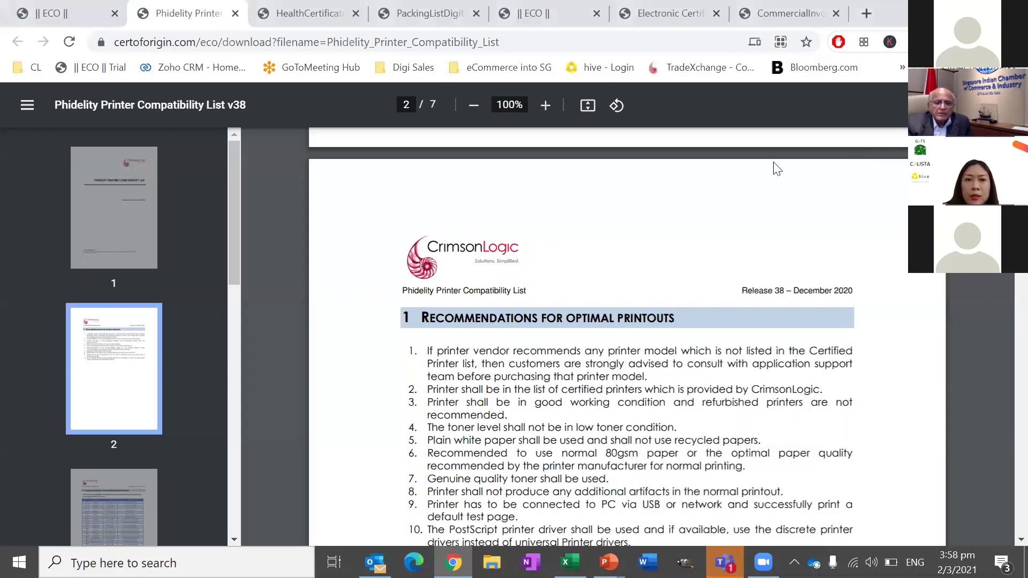
Step: Log in to the eCO trial site and open the list of draft Pink Form CO applications
key(ctrl+shift+Tab)
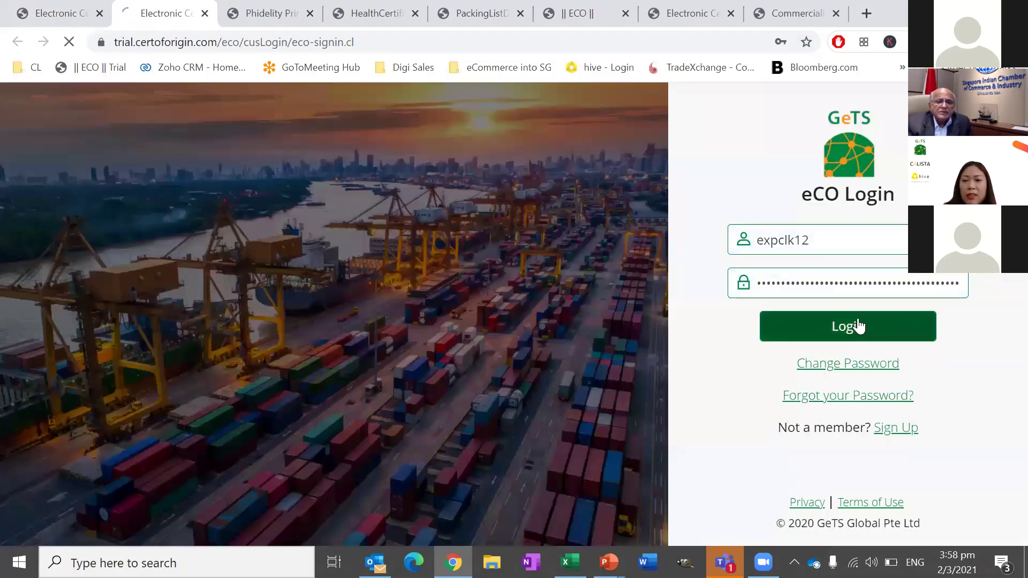
click(858, 325)
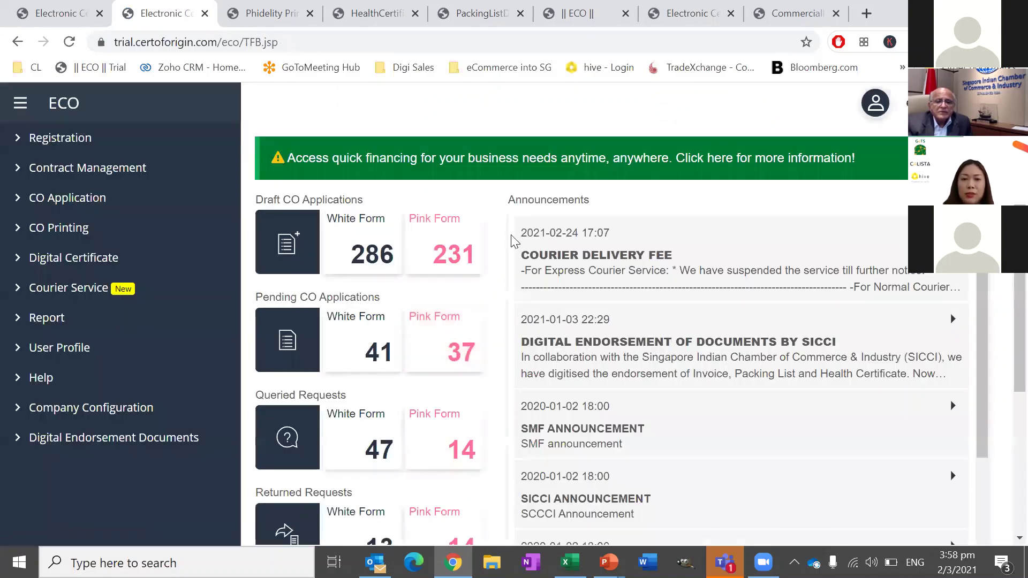
click(450, 244)
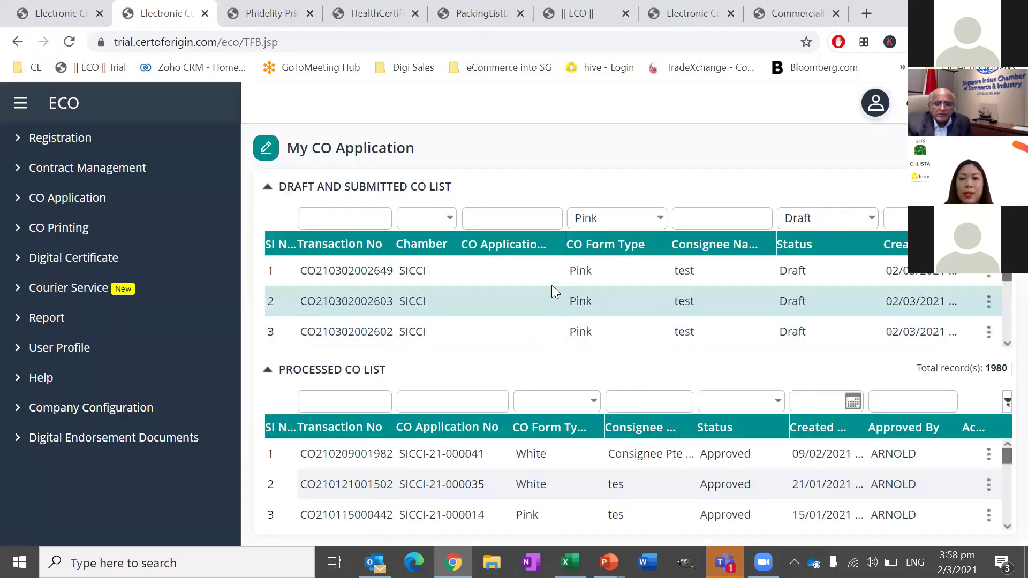
Step: Open the first Pink Form draft, review its header through the digital endorsement options, and go to its supporting documents
click(525, 273)
click(525, 272)
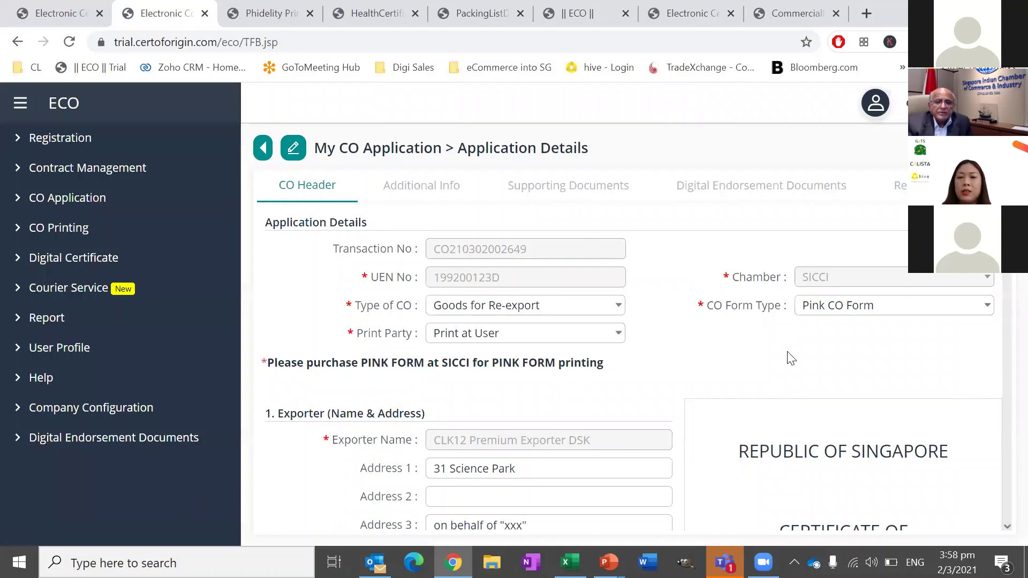
scroll(762, 367, down, 5)
scroll(750, 351, down, 6)
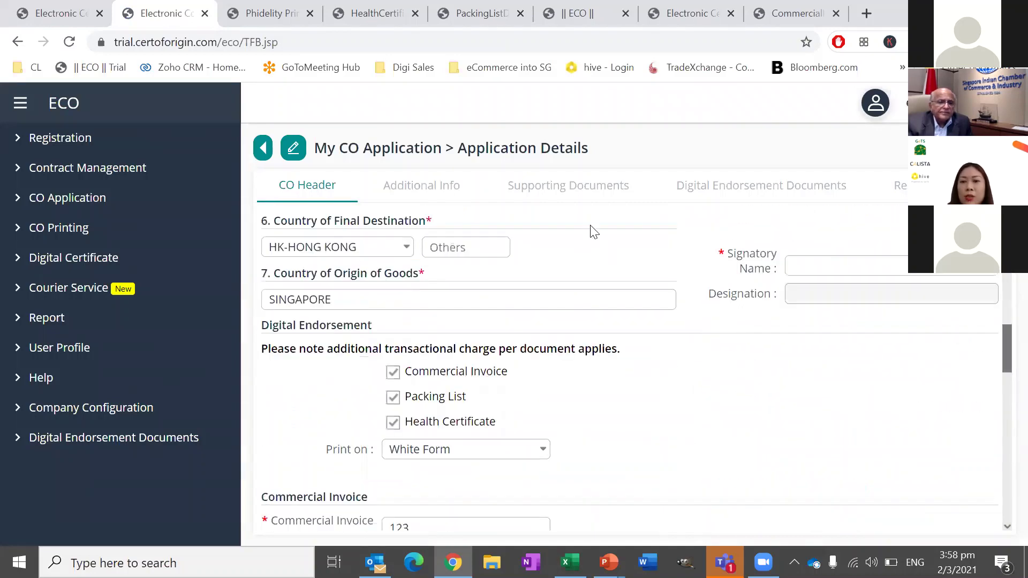
click(573, 194)
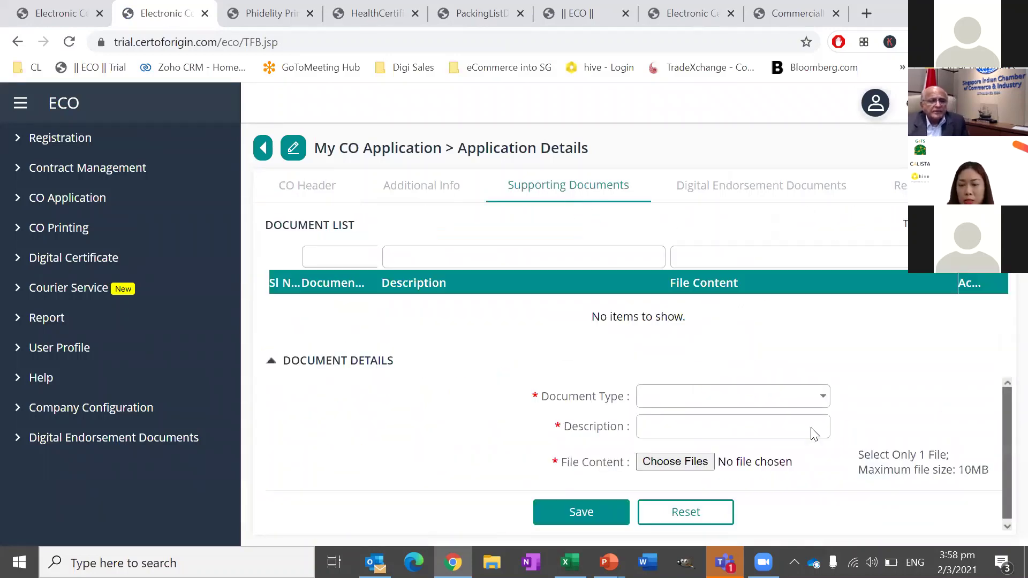
Step: Add a supporting document of type 999-Other Documents, described as EXP Permit, with the file Passport Photo Resume (2).jpg, and save it
click(823, 405)
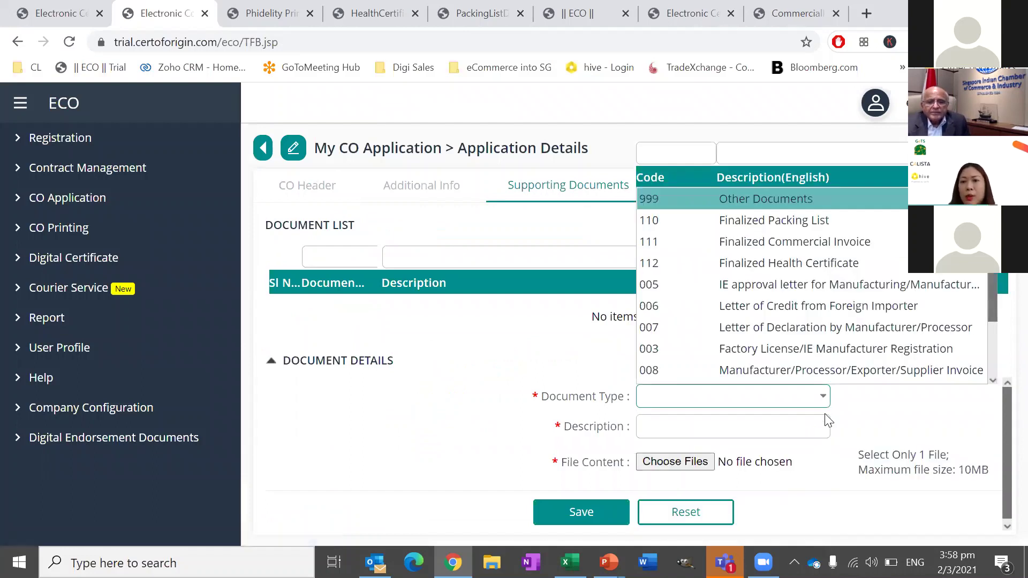
click(752, 194)
click(747, 425)
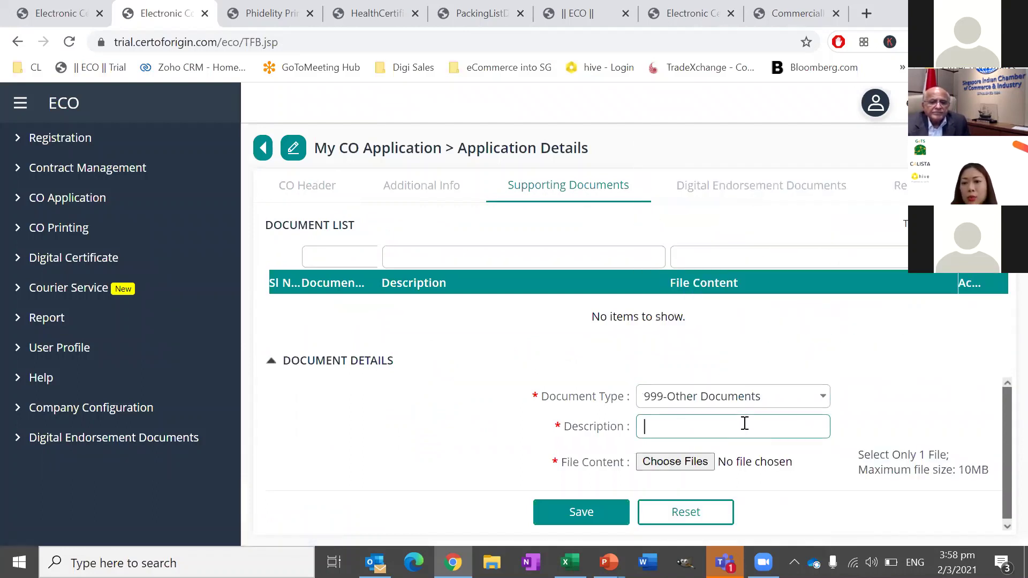
text(P)
key(BackSpace)
text(E)
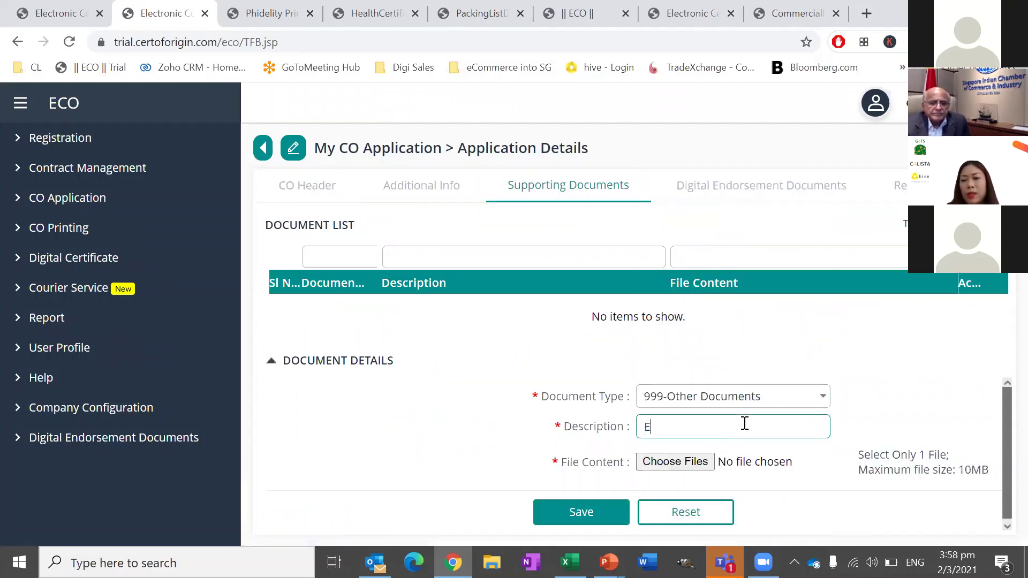
text(XP Permit)
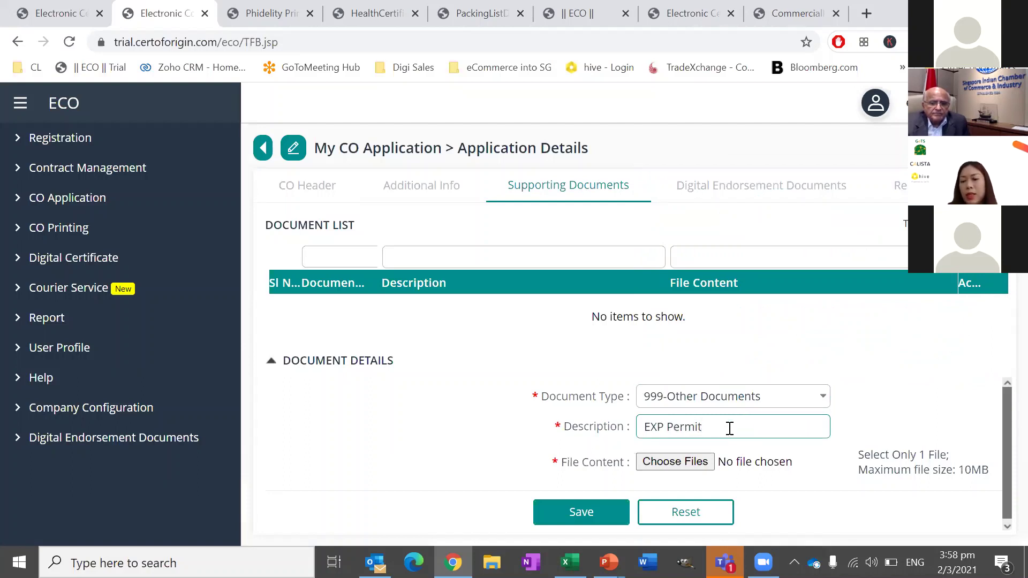
click(689, 462)
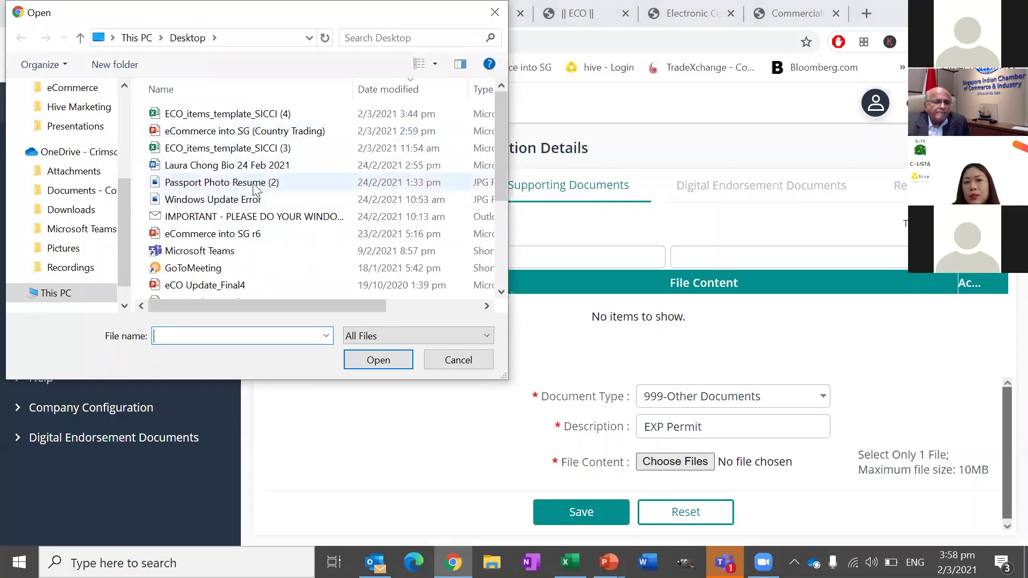
double_click(253, 182)
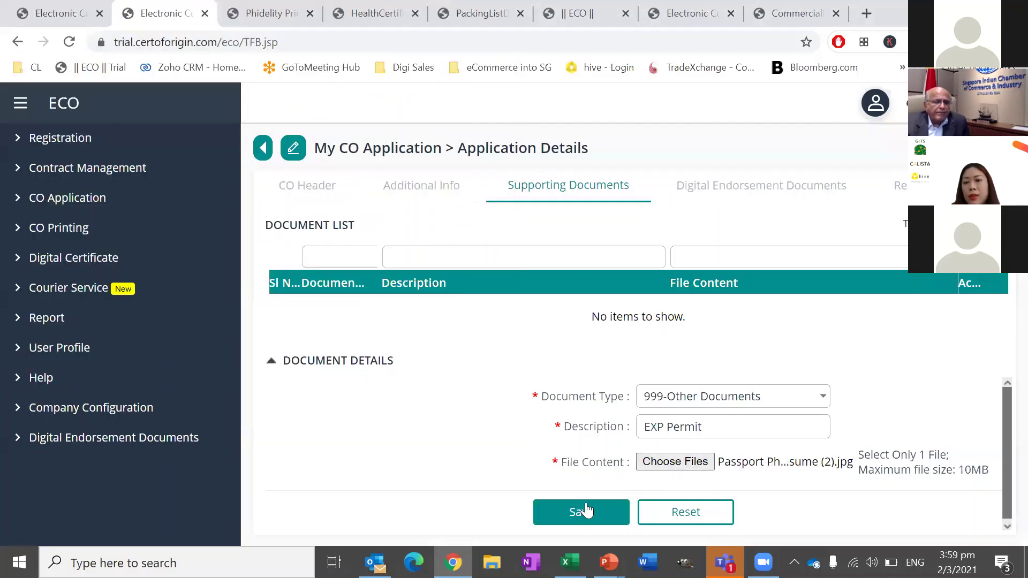
click(583, 513)
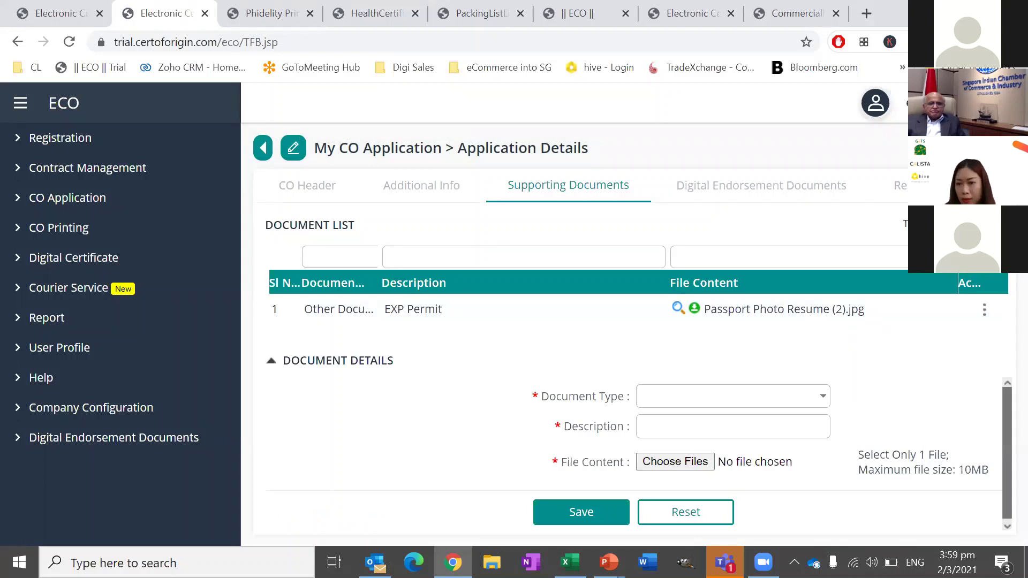
Step: Add and save a 111-Finalized Commercial Invoice supporting document described as CI, using the file Business Profile_As of 16 July.pdf
click(822, 396)
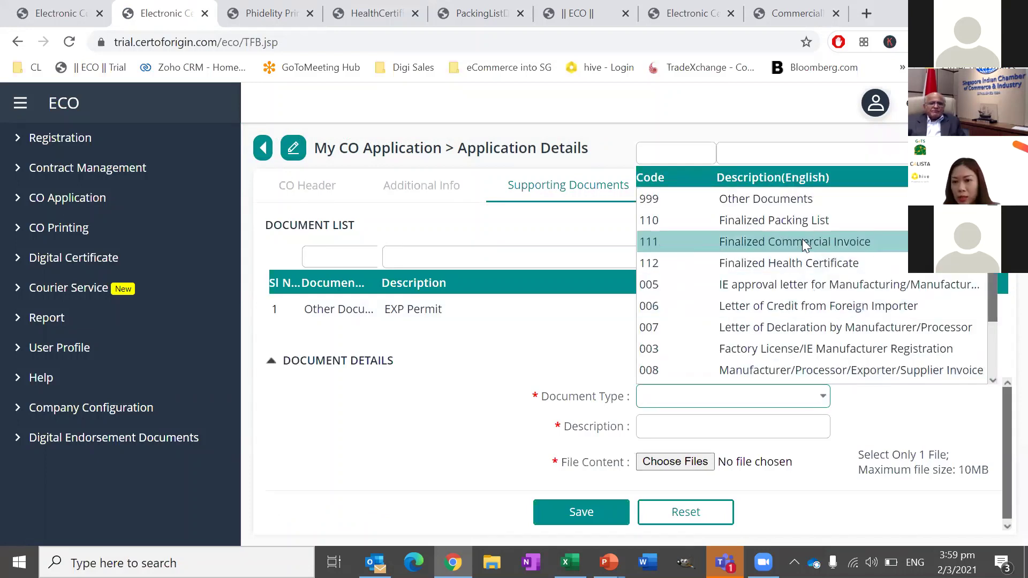
click(802, 242)
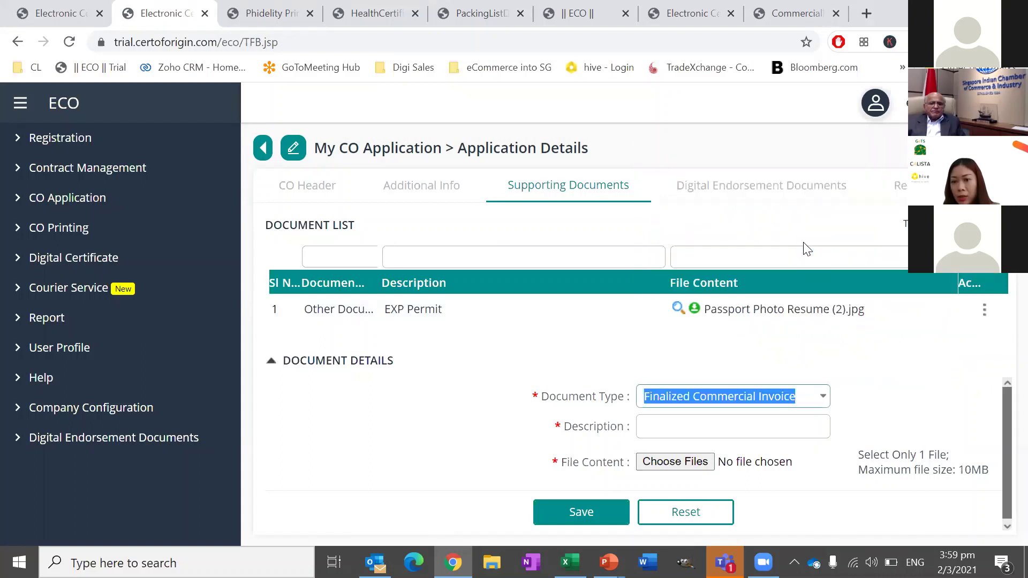
click(782, 416)
text(CI)
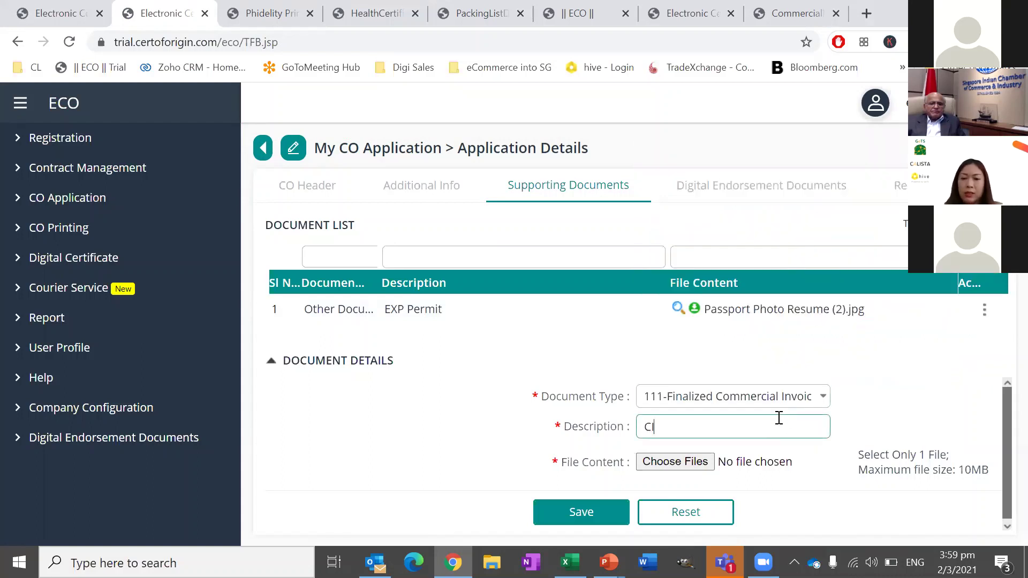
click(680, 464)
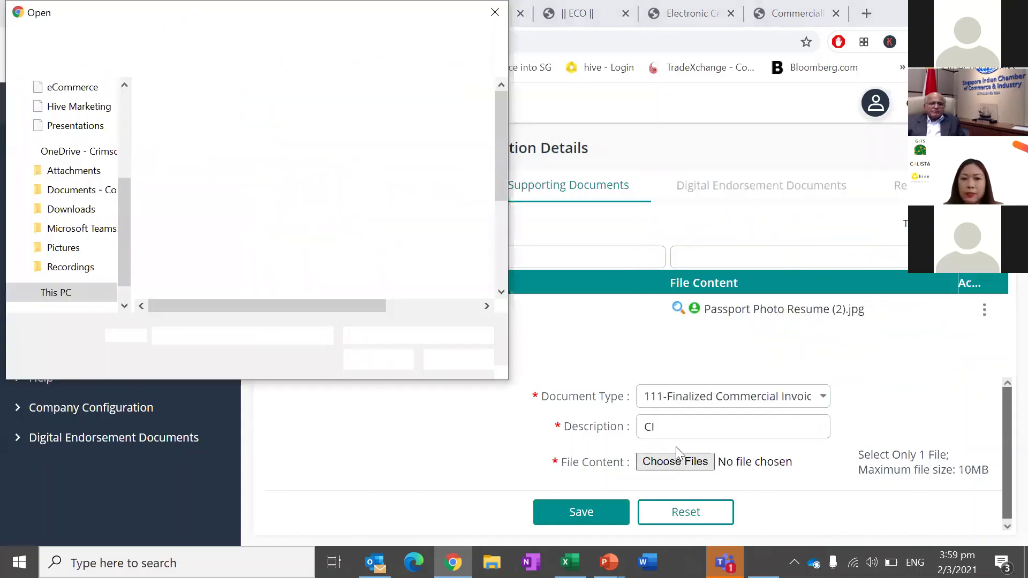
scroll(315, 277, down, 3)
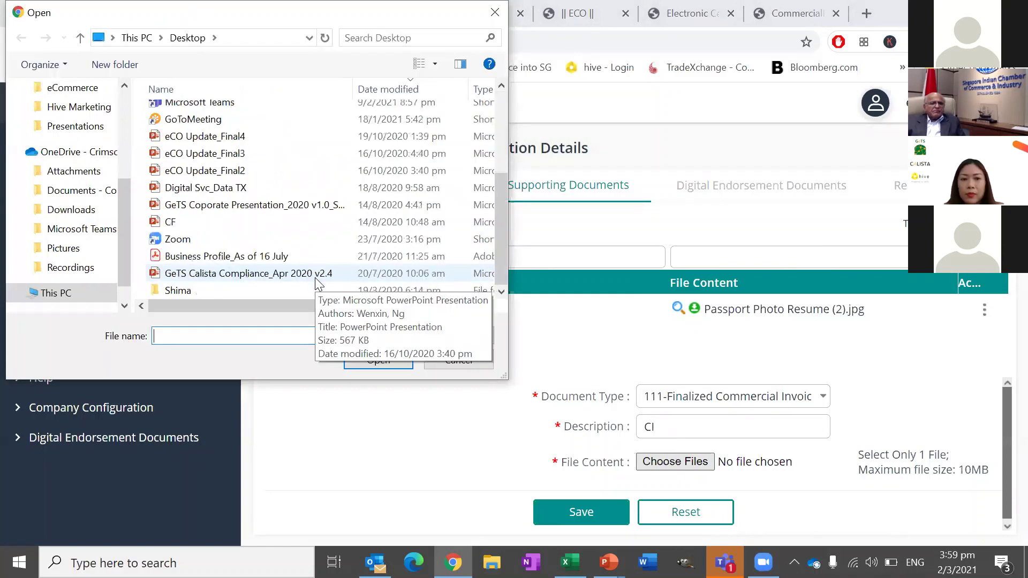
double_click(252, 261)
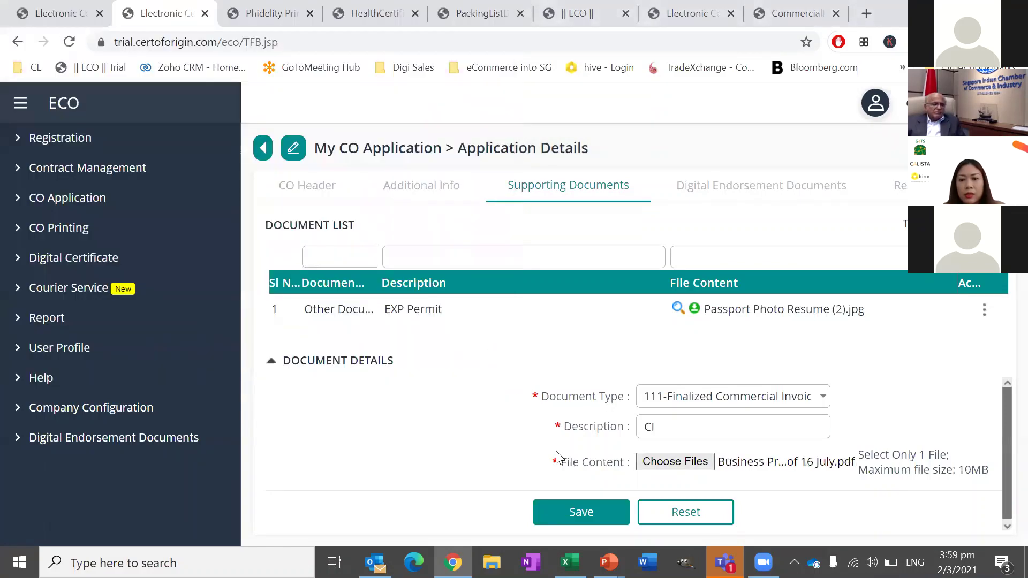
click(588, 511)
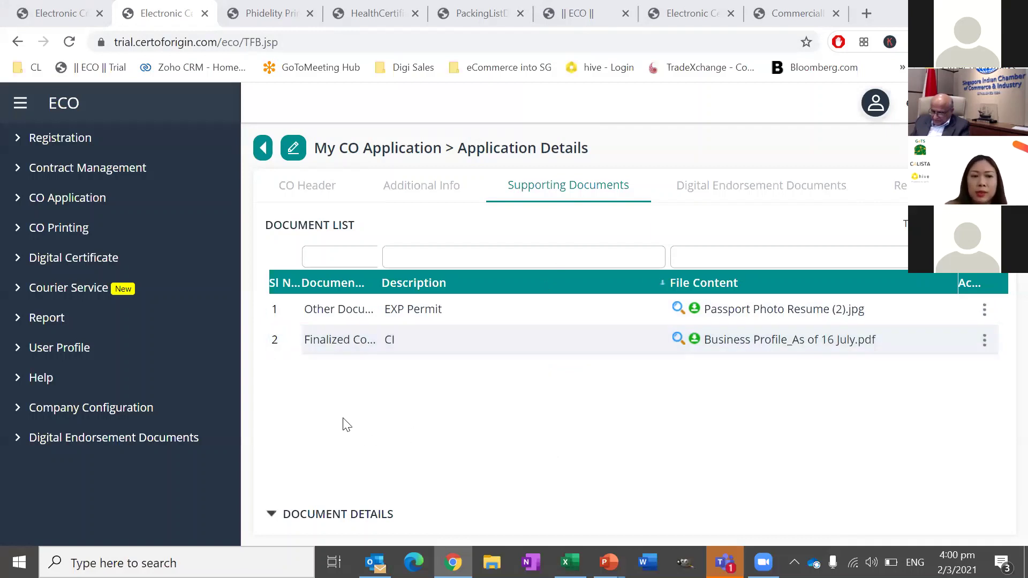
Step: Open My CO Application and look through the processed CO list for the form types, consignees and statuses
click(77, 208)
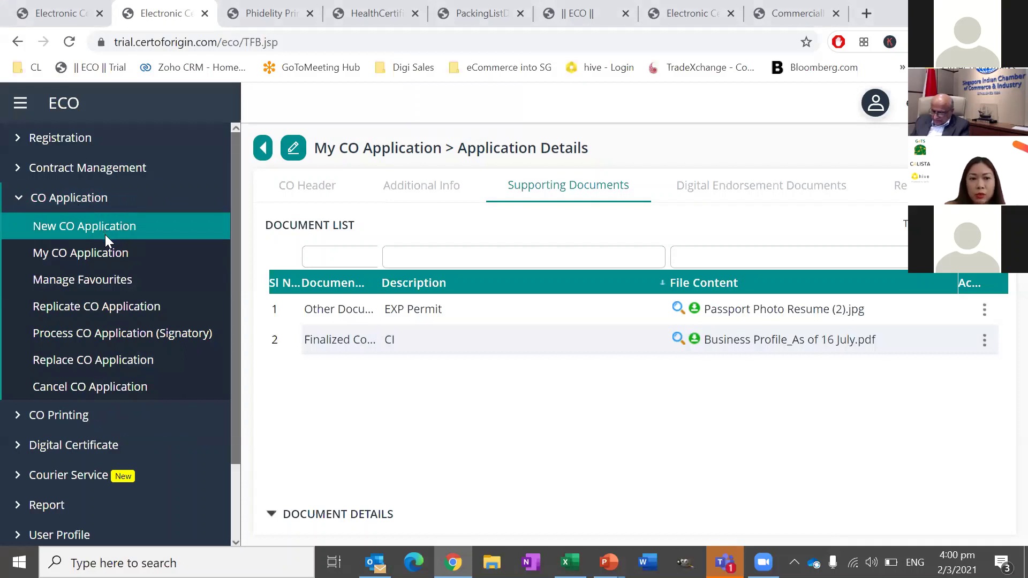
scroll(105, 235, down, 1)
click(98, 196)
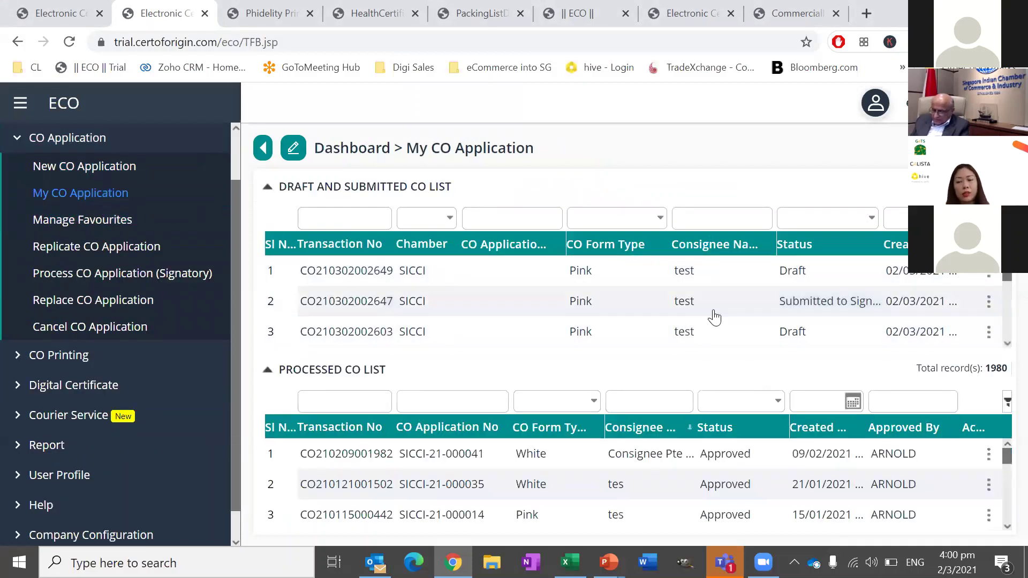
click(676, 271)
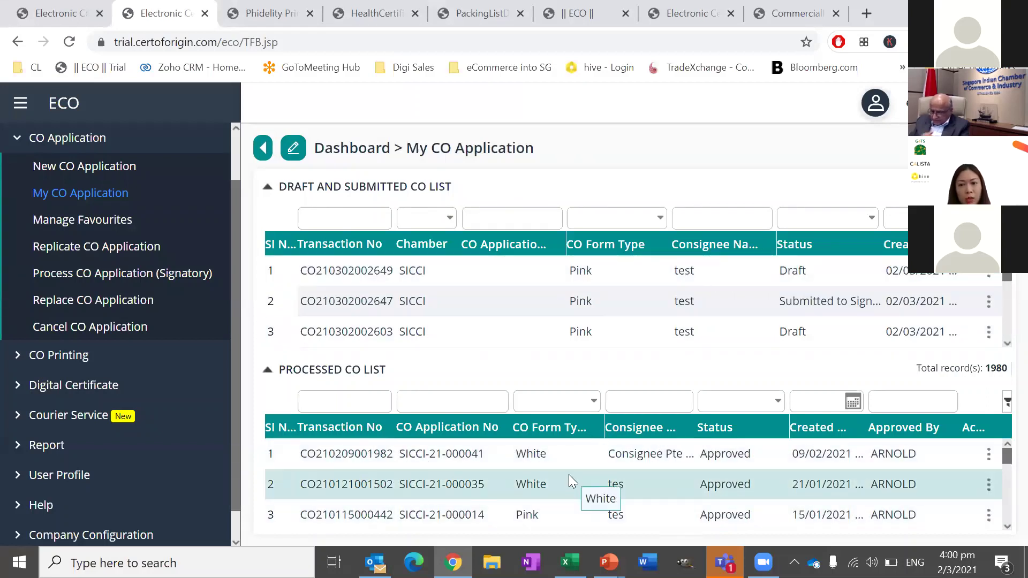
scroll(615, 482, down, 2)
scroll(616, 480, down, 6)
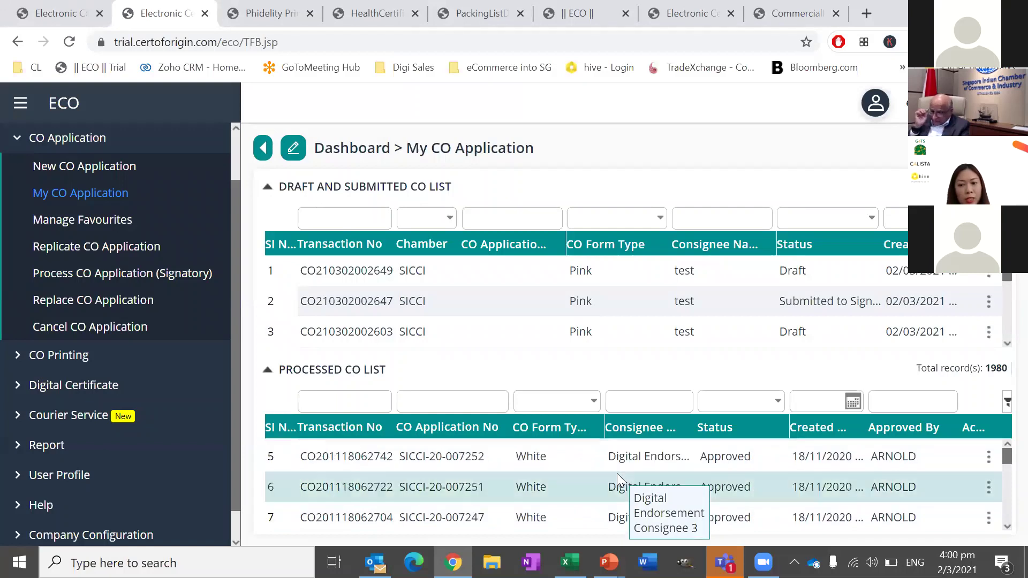
scroll(621, 475, down, 10)
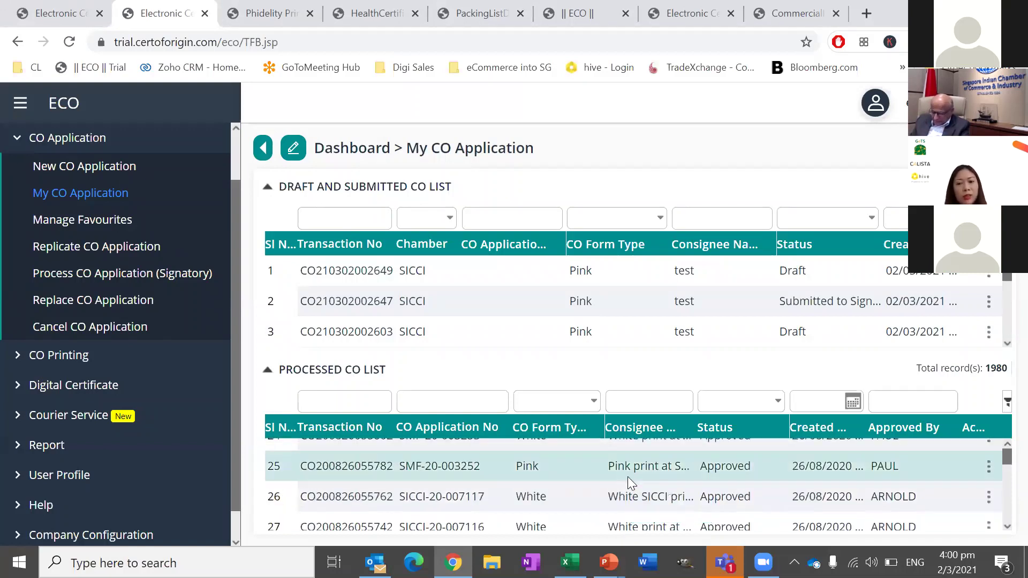
scroll(634, 476, up, 4)
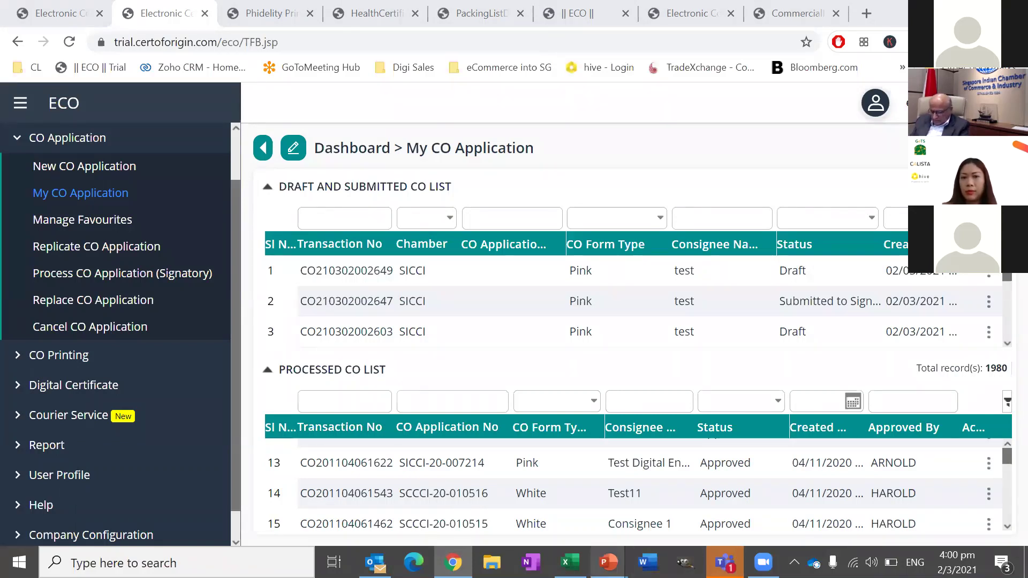
Step: Switch back to the PowerPoint slide show and display the Q&A slide with the survey form link
mouse_move(607, 563)
click(636, 518)
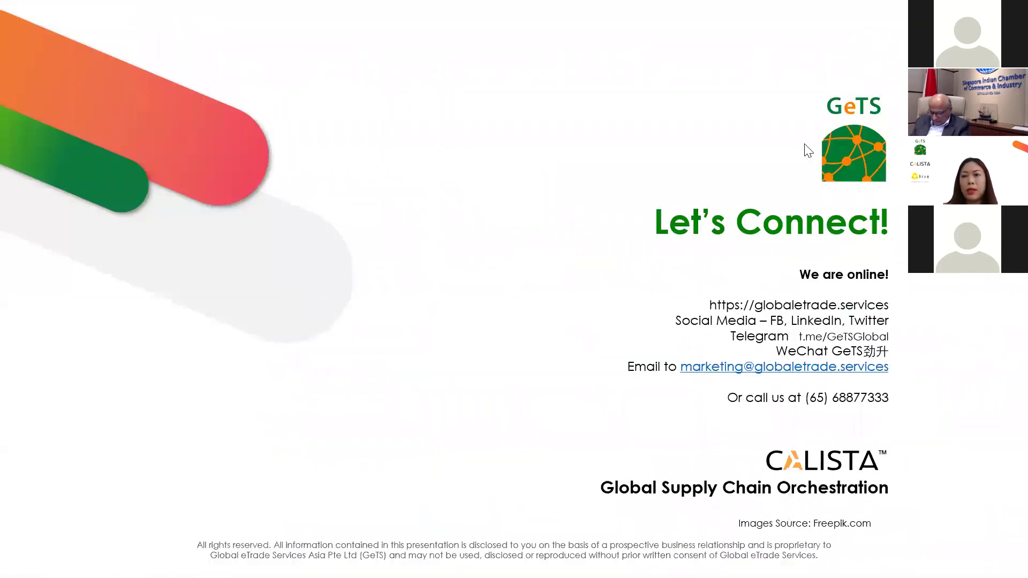
click(615, 53)
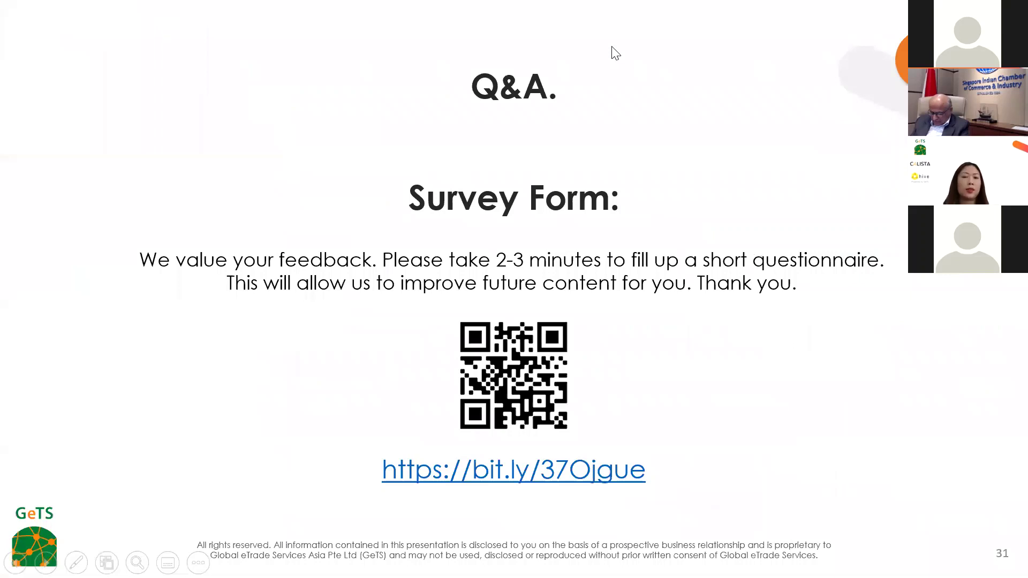